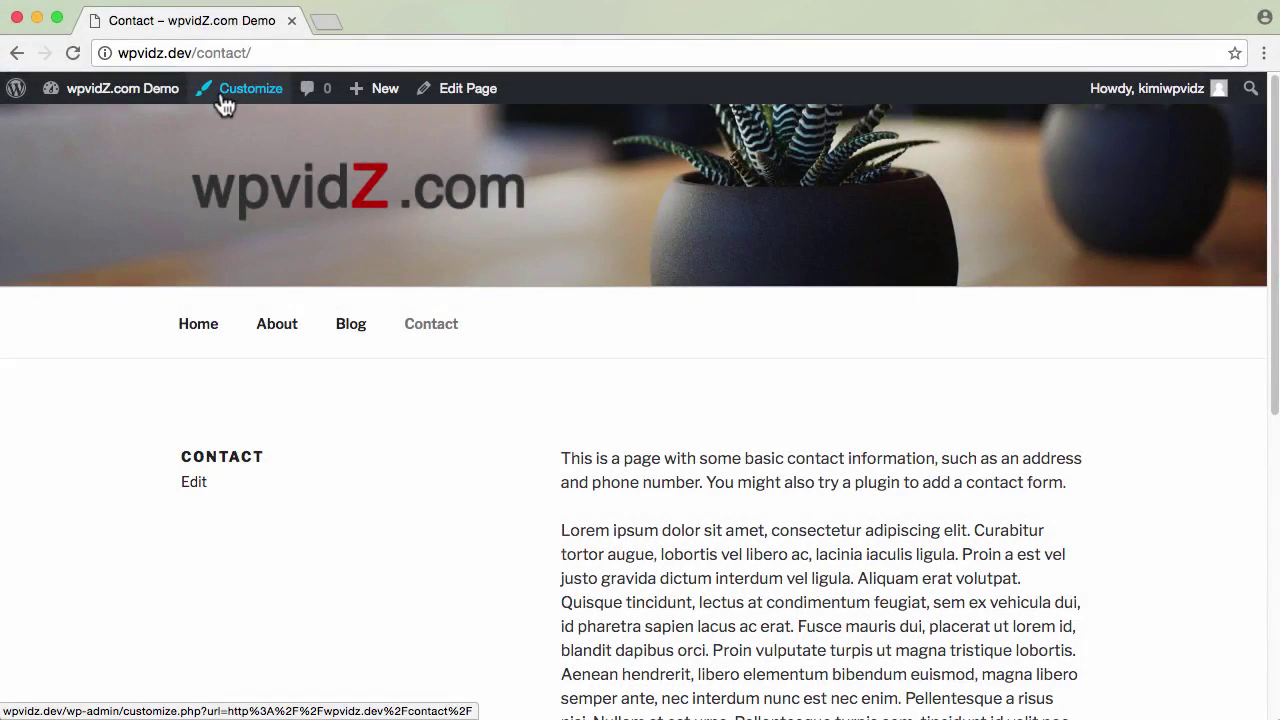
# Set the site's page layout to One Column in the theme options, publish it, and return to the Contact page
pyautogui.click(224, 101)
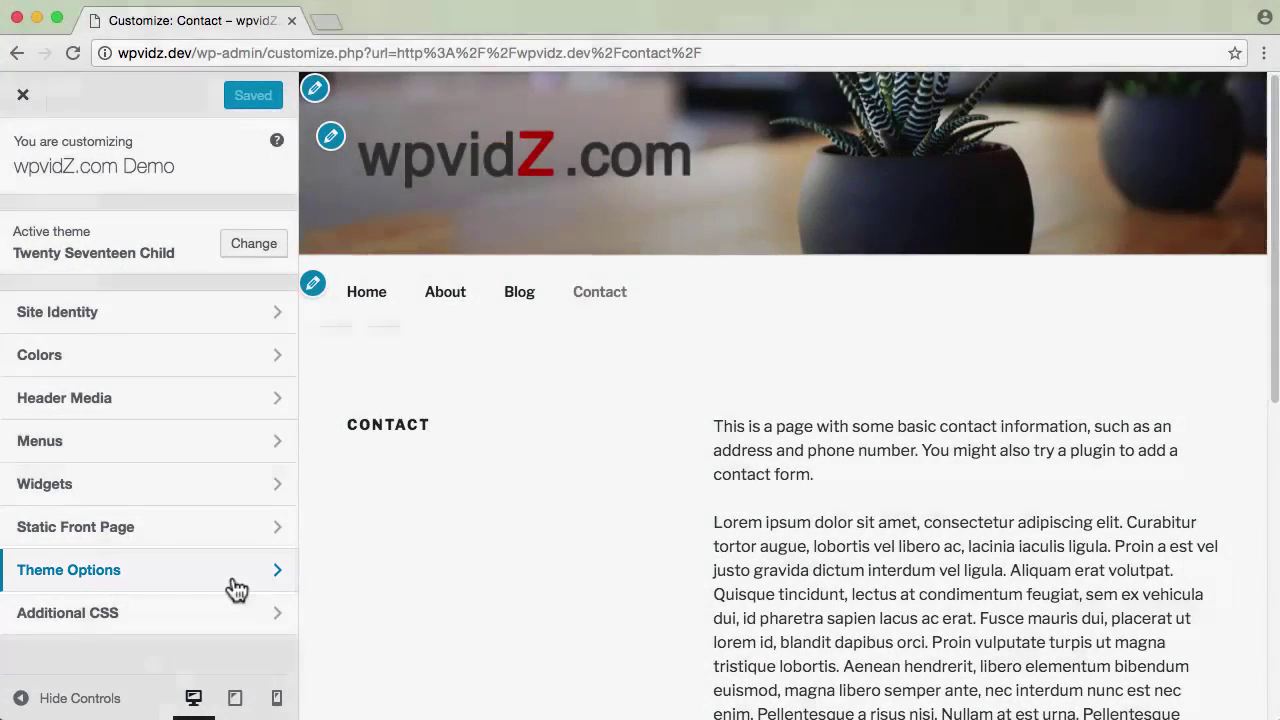
pyautogui.click(235, 588)
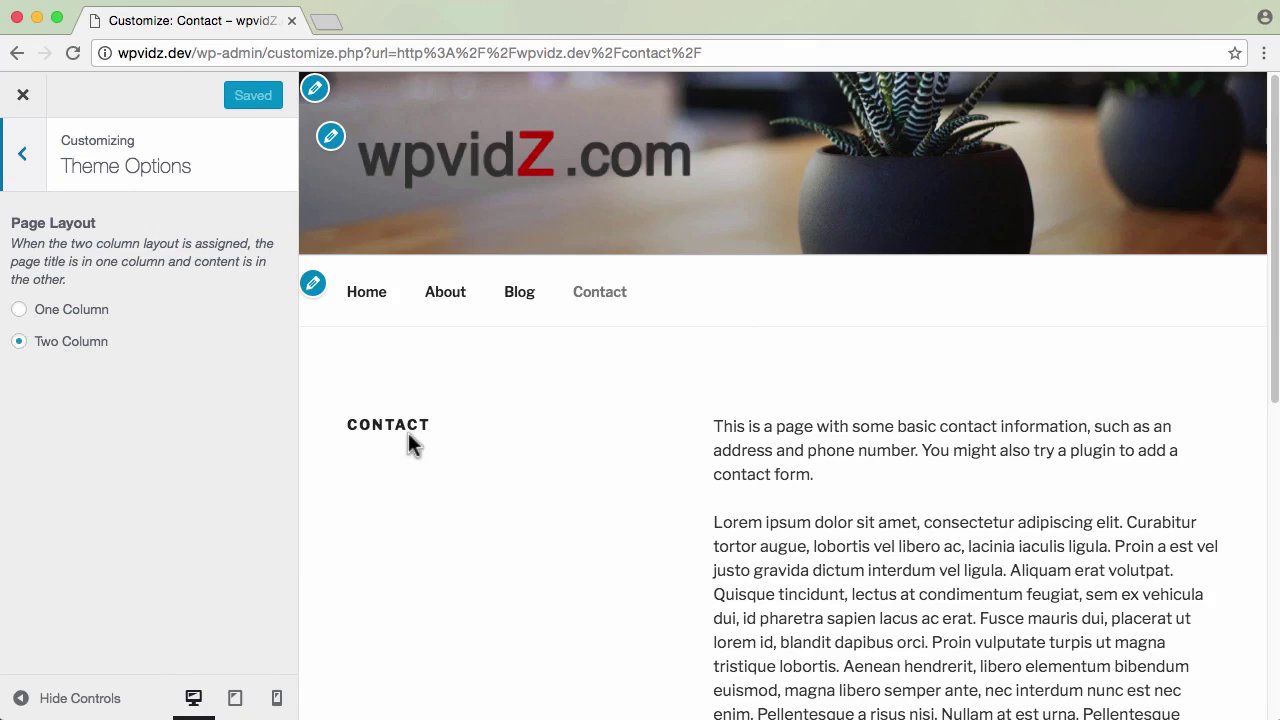
pyautogui.click(20, 310)
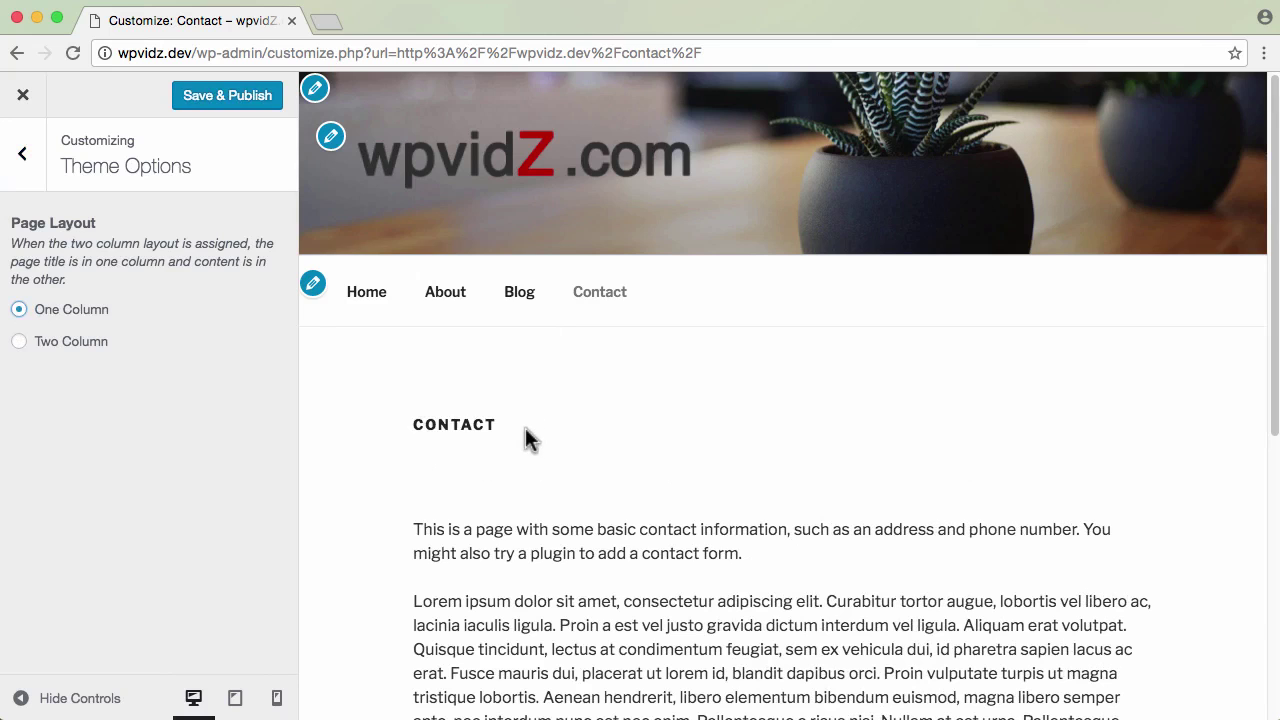
pyautogui.scroll(-5, 817, 531)
pyautogui.scroll(2, 963, 462)
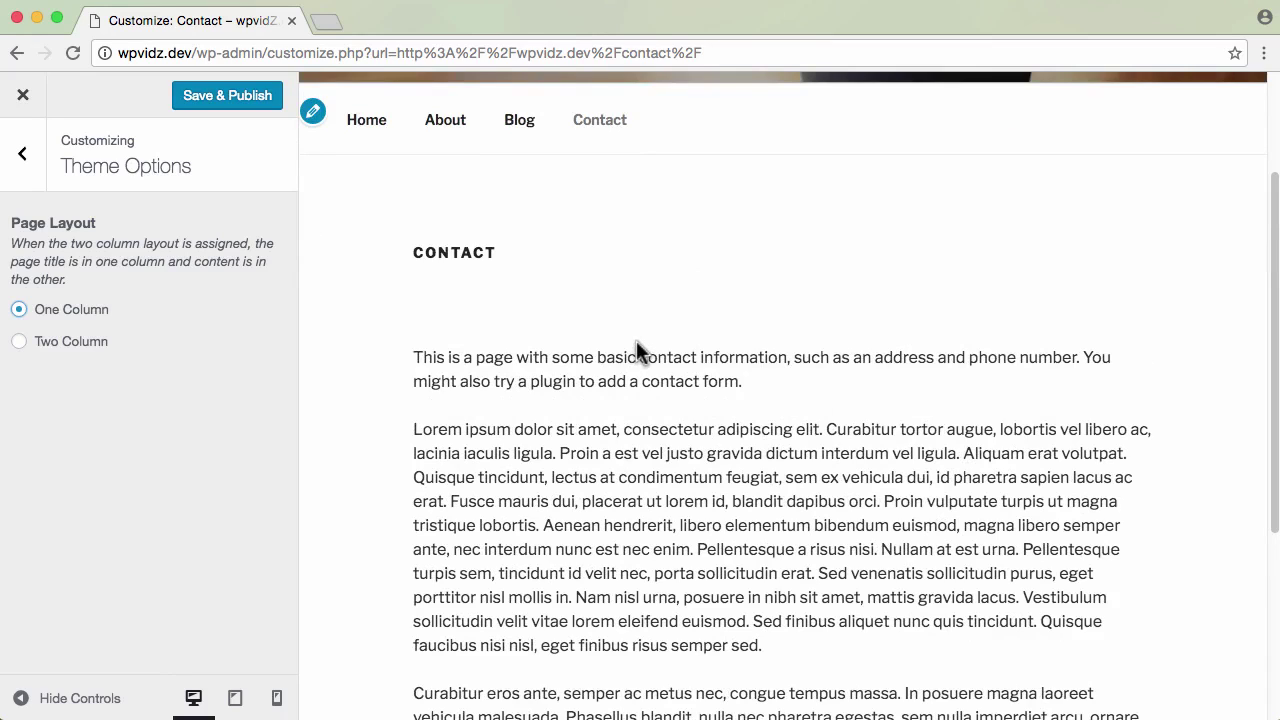
pyautogui.click(229, 100)
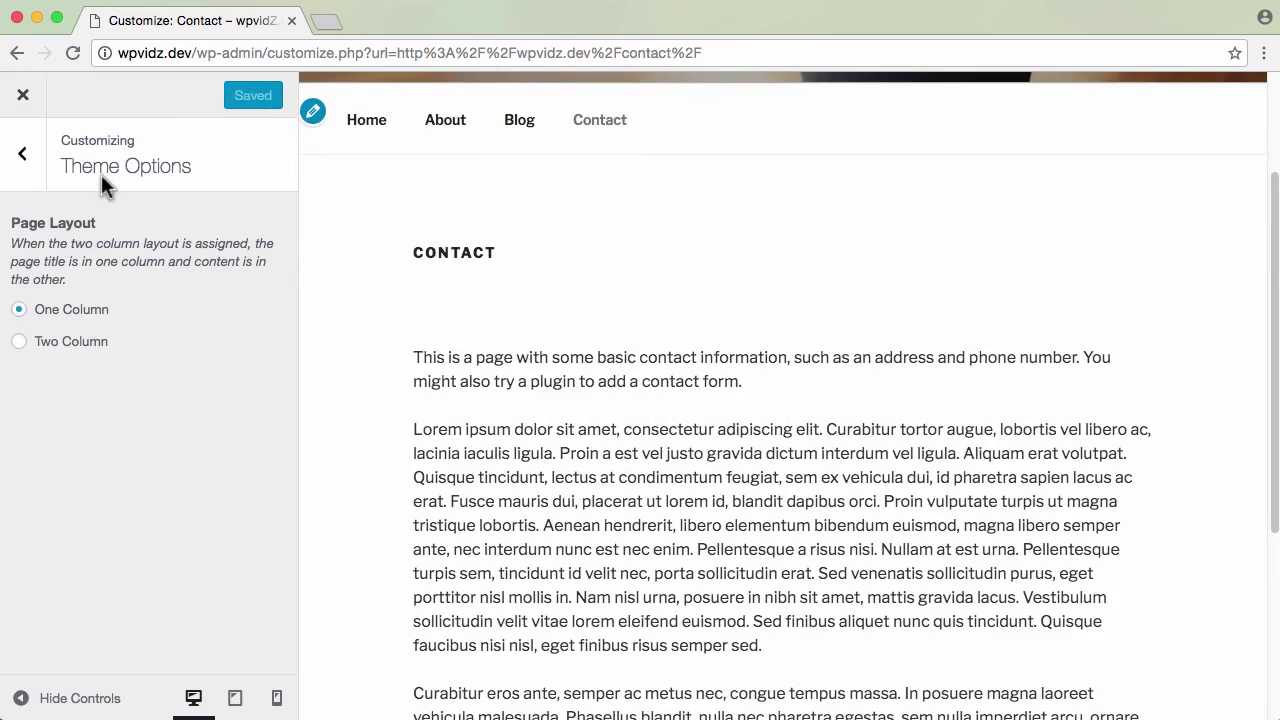
pyautogui.click(25, 97)
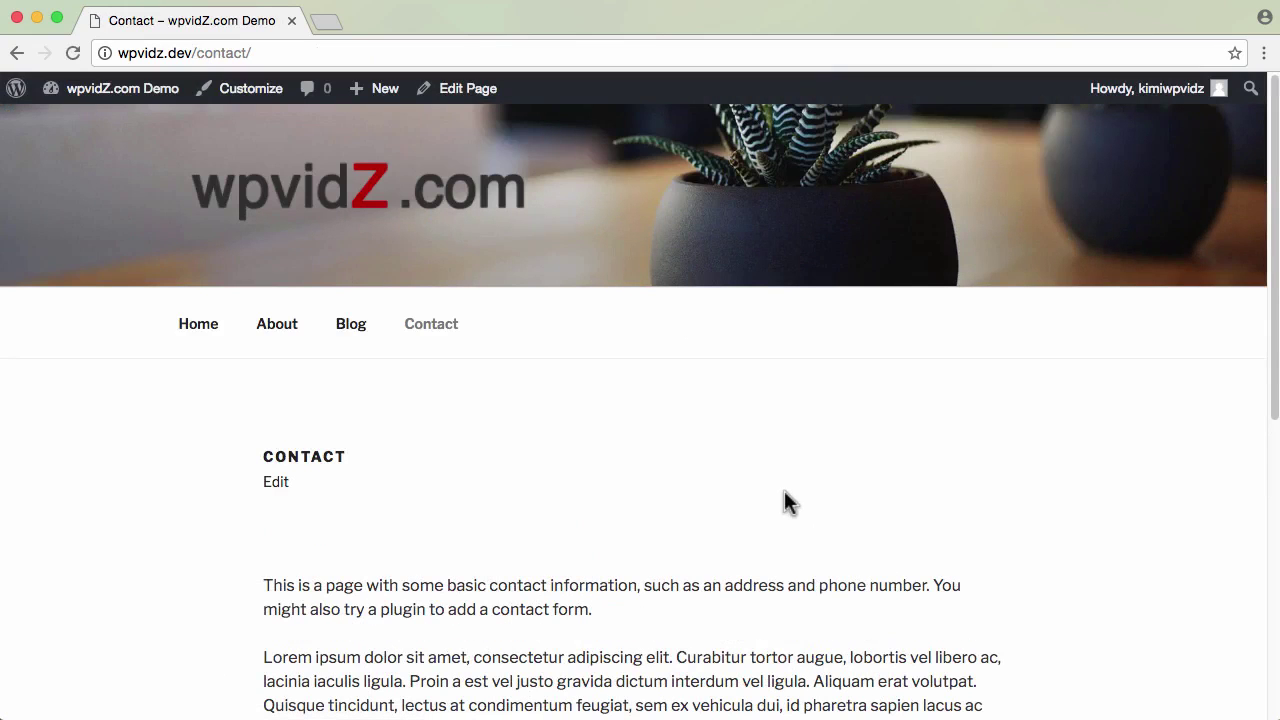
pyautogui.scroll(-5, 785, 492)
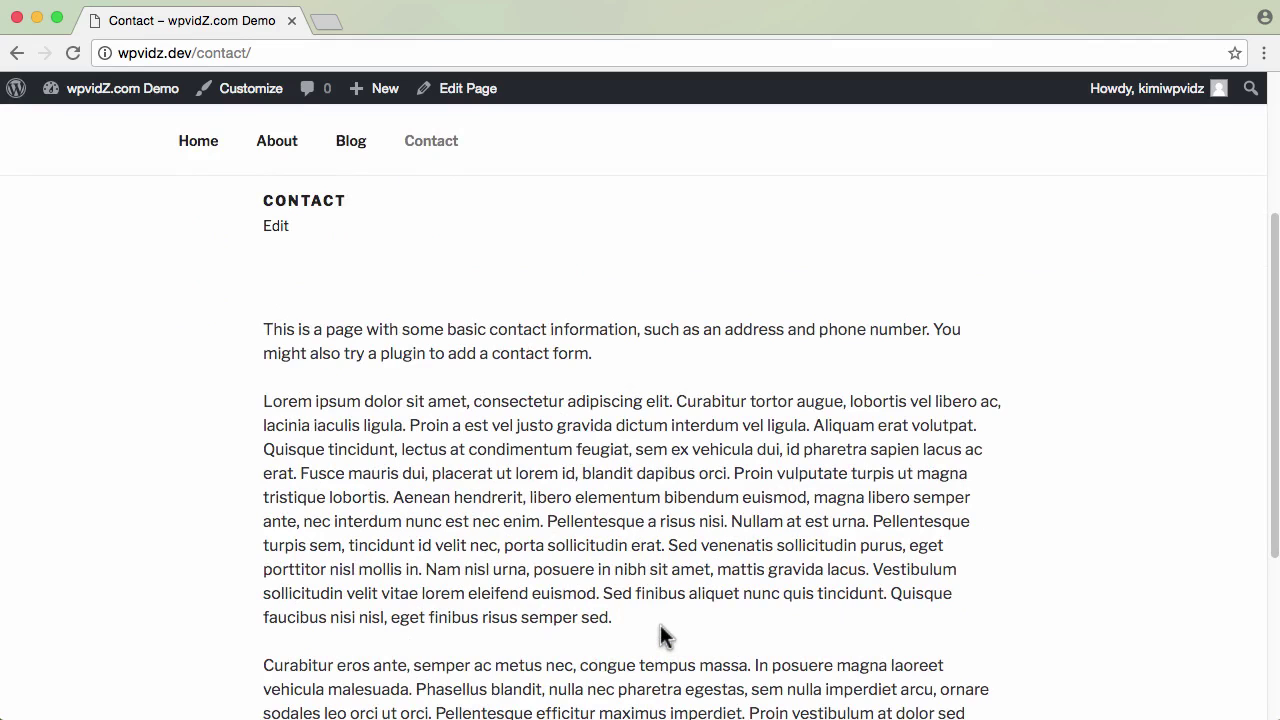
# Open maps.google.com in a new browser tab
pyautogui.click(330, 21)
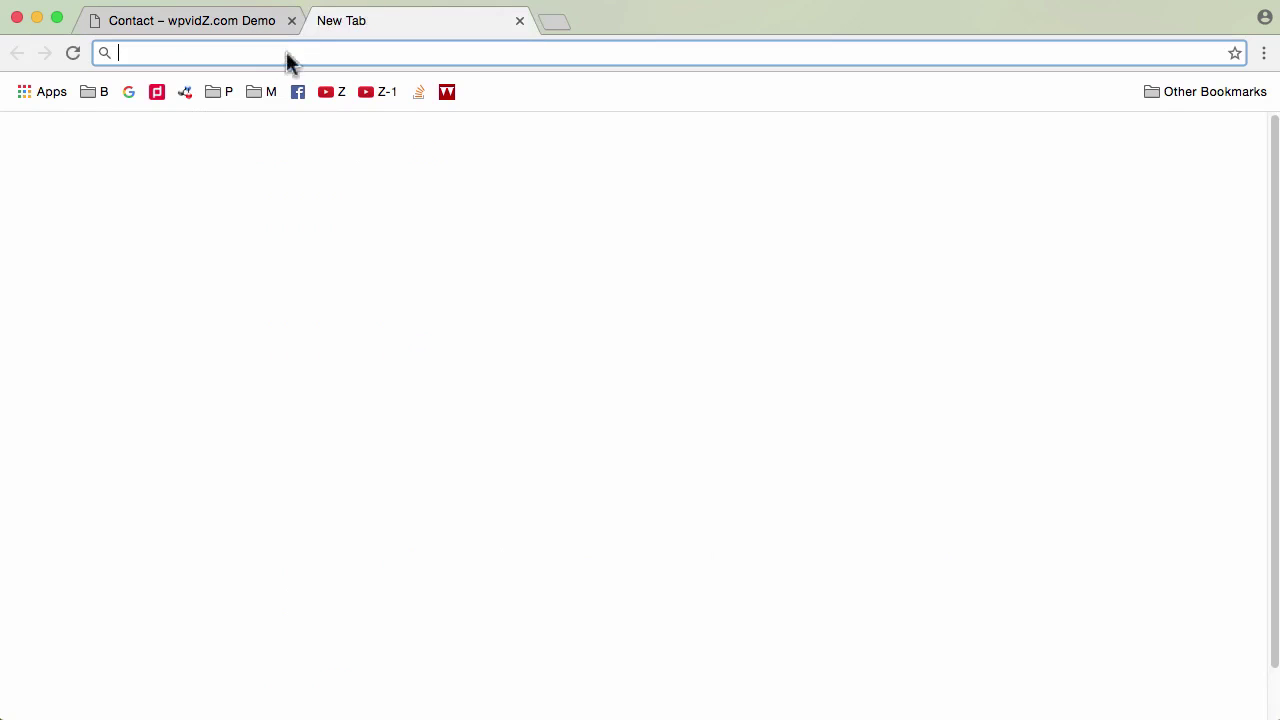
pyautogui.write('maps.')
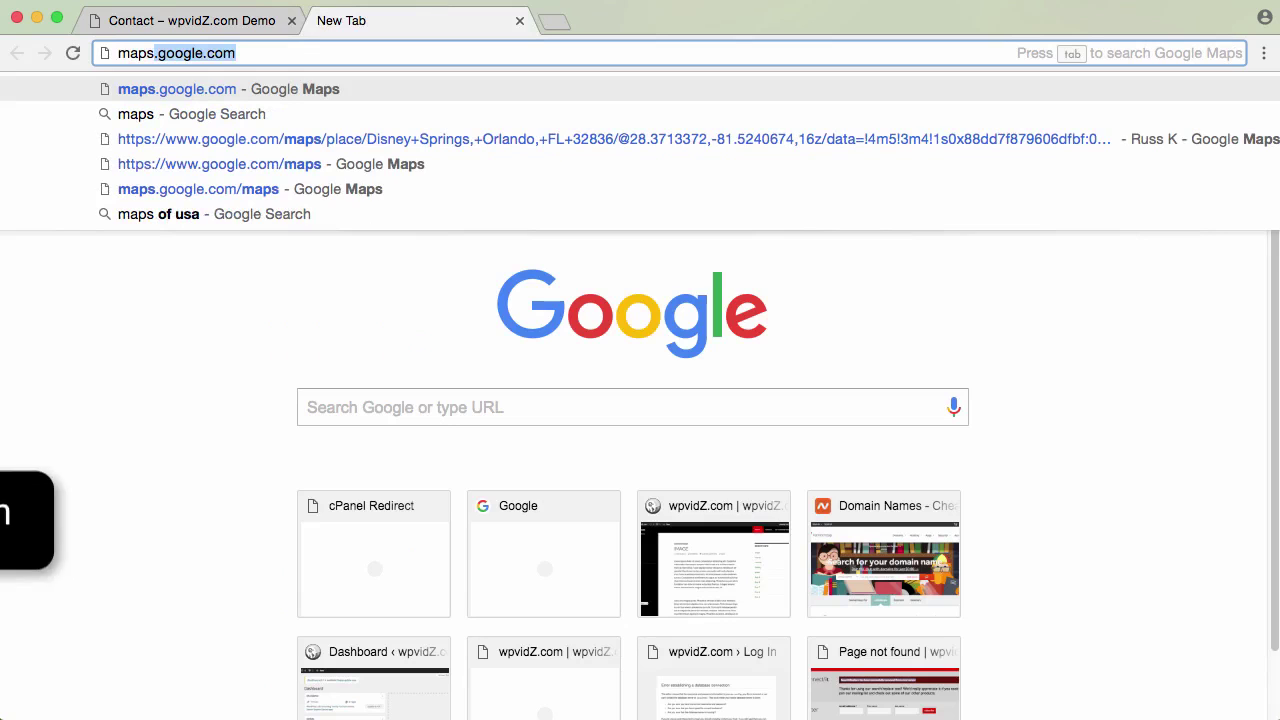
pyautogui.write('google.co')
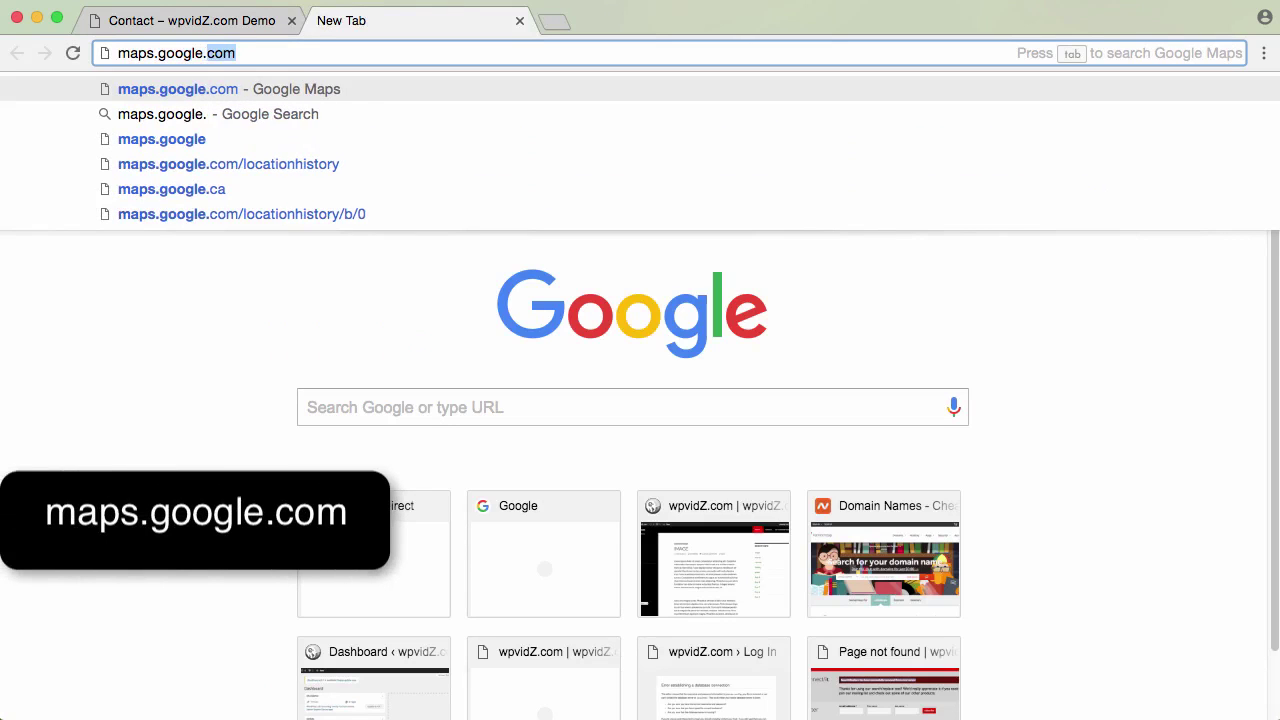
pyautogui.write('m')
pyautogui.press('Return')
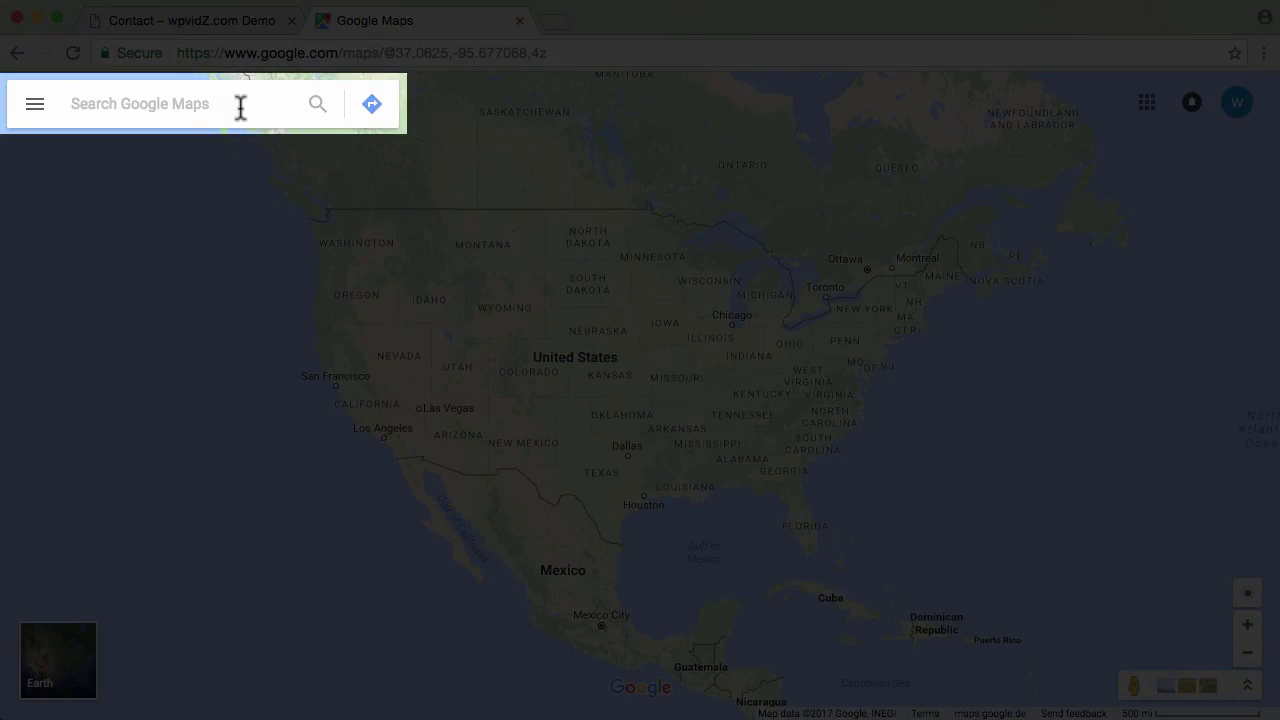
# Search Google Maps for "disney" and choose the suggested place Disney Springs in Orlando, FL
pyautogui.write('dis')
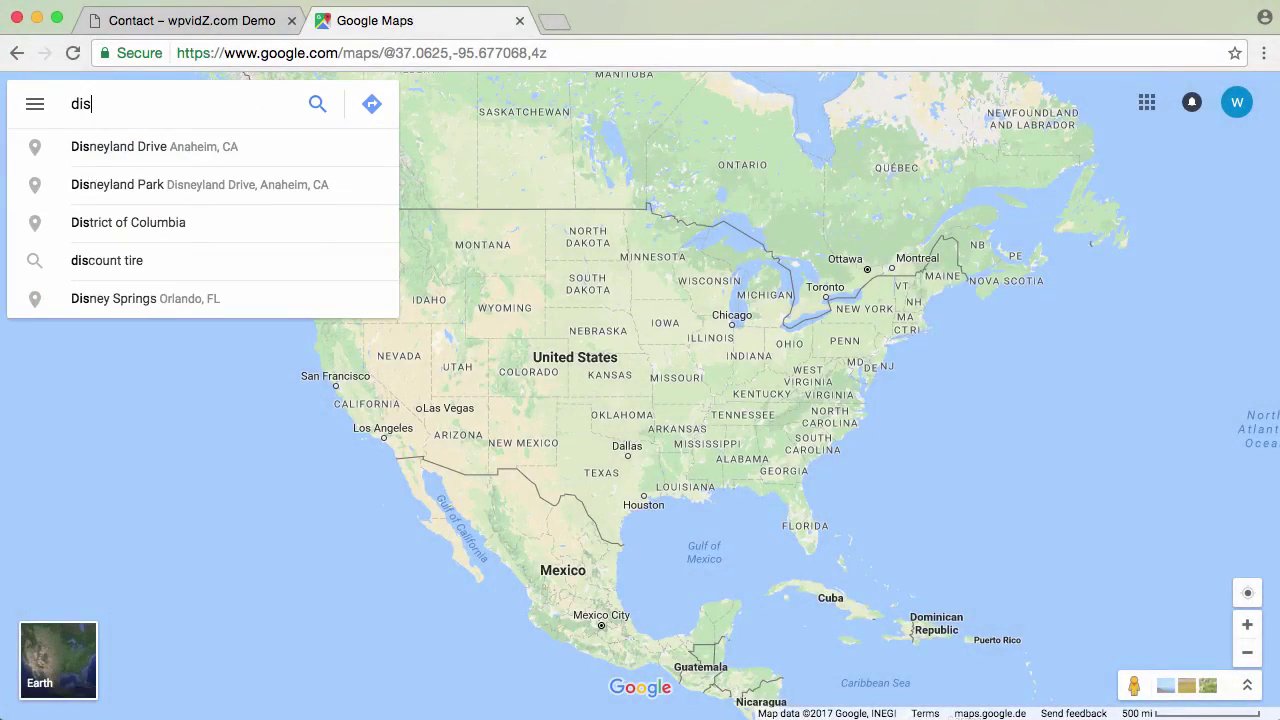
pyautogui.write('ney')
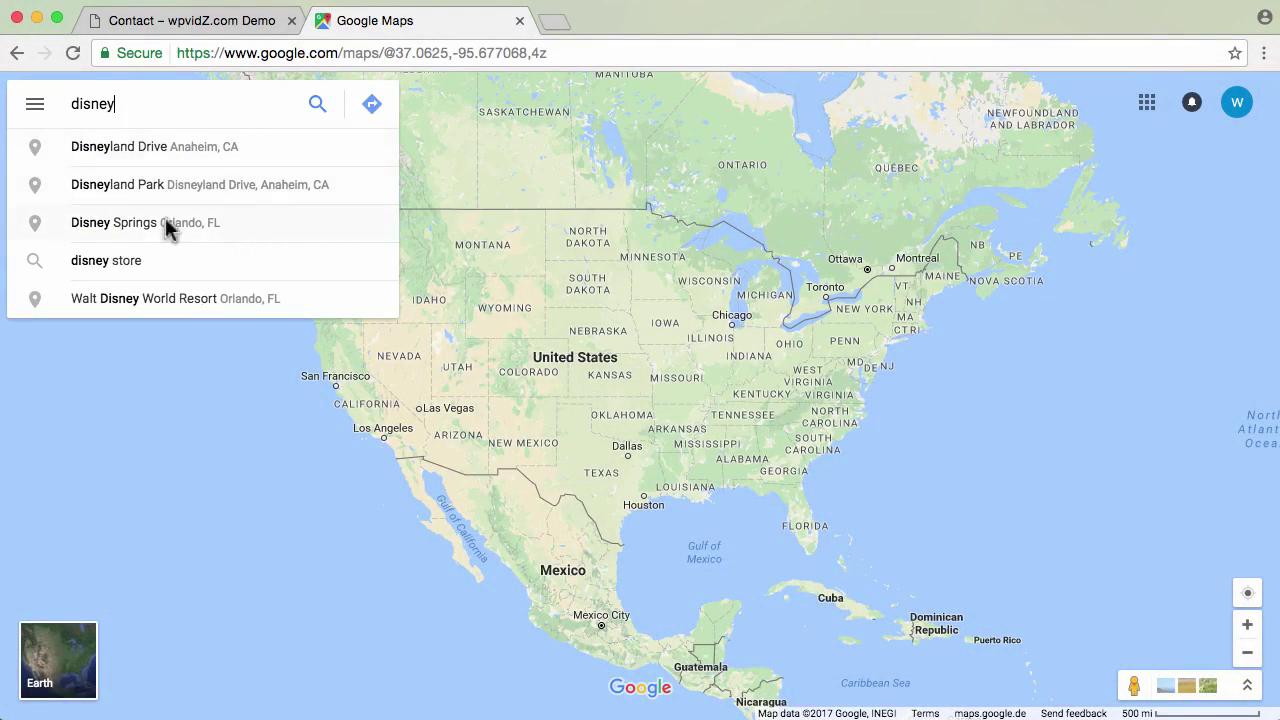
pyautogui.click(220, 228)
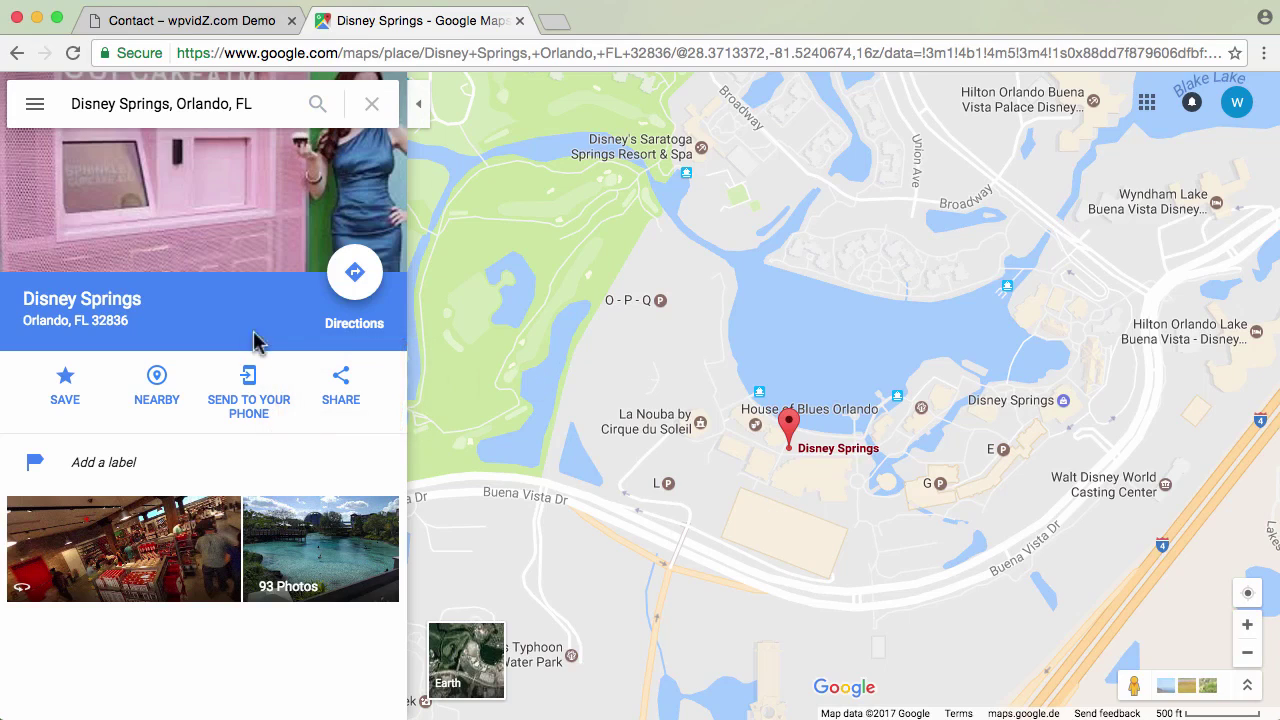
pyautogui.click(340, 395)
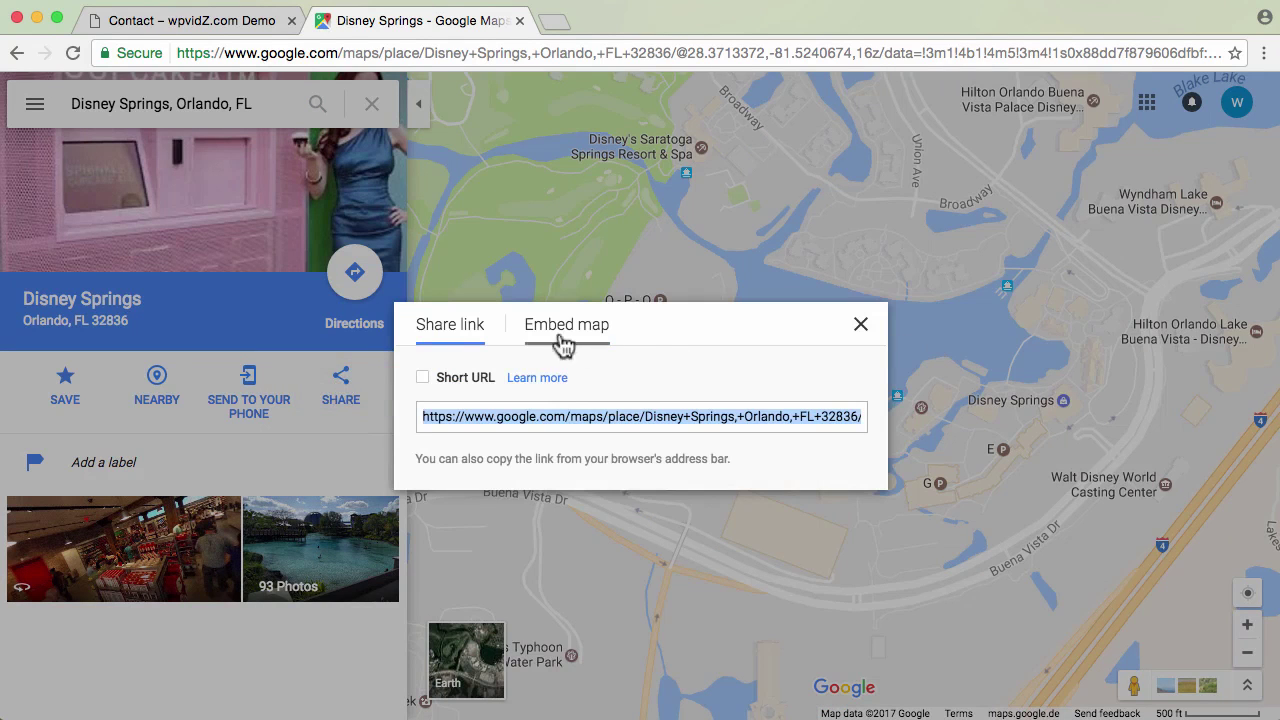
pyautogui.click(860, 326)
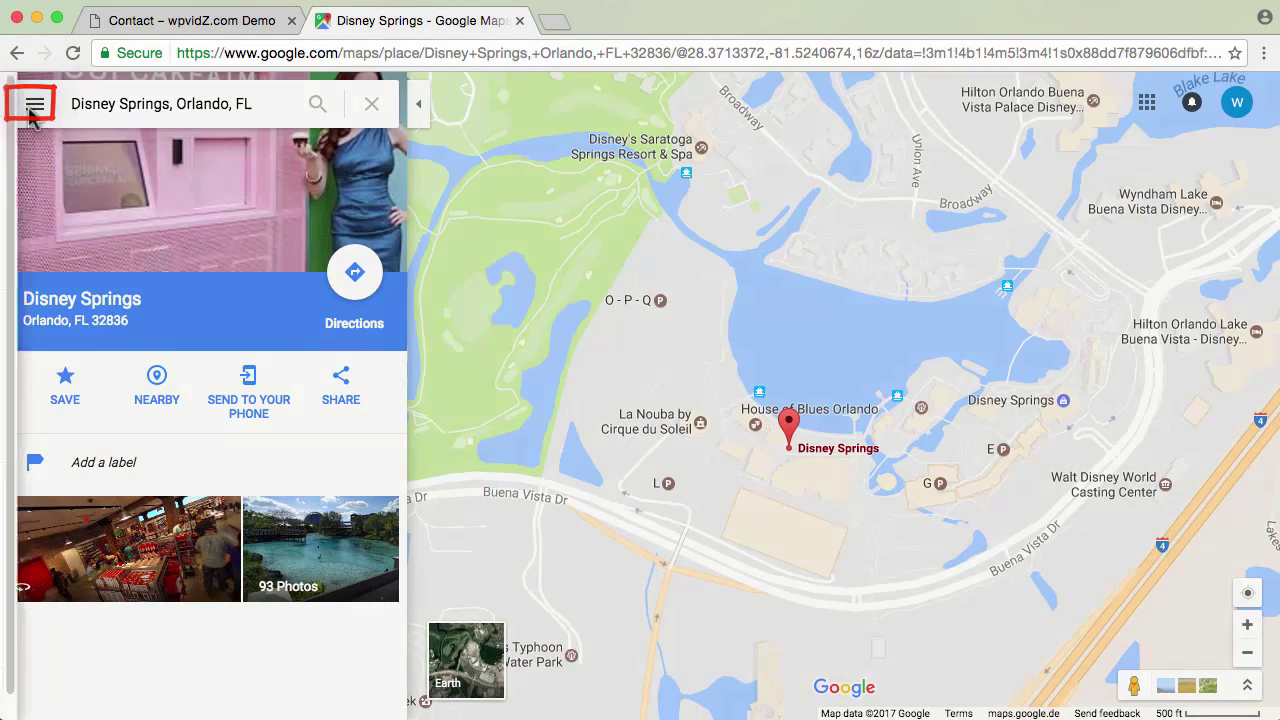
pyautogui.click(33, 106)
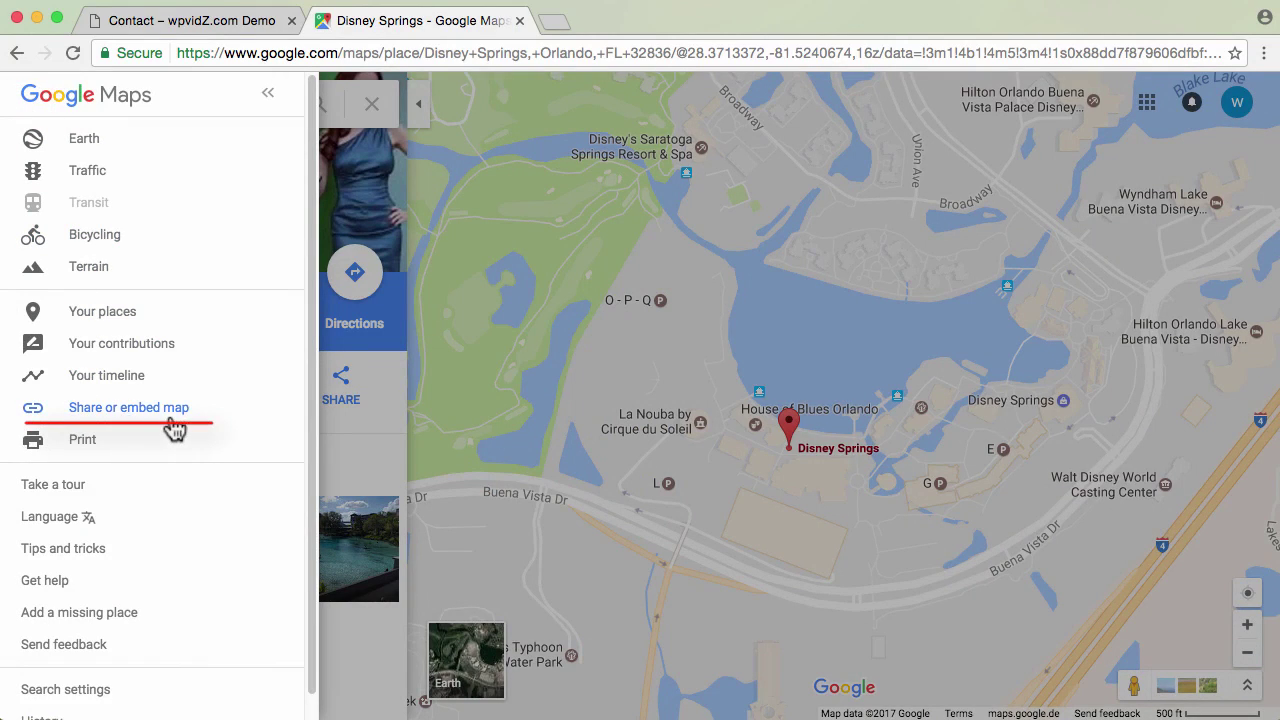
pyautogui.click(172, 428)
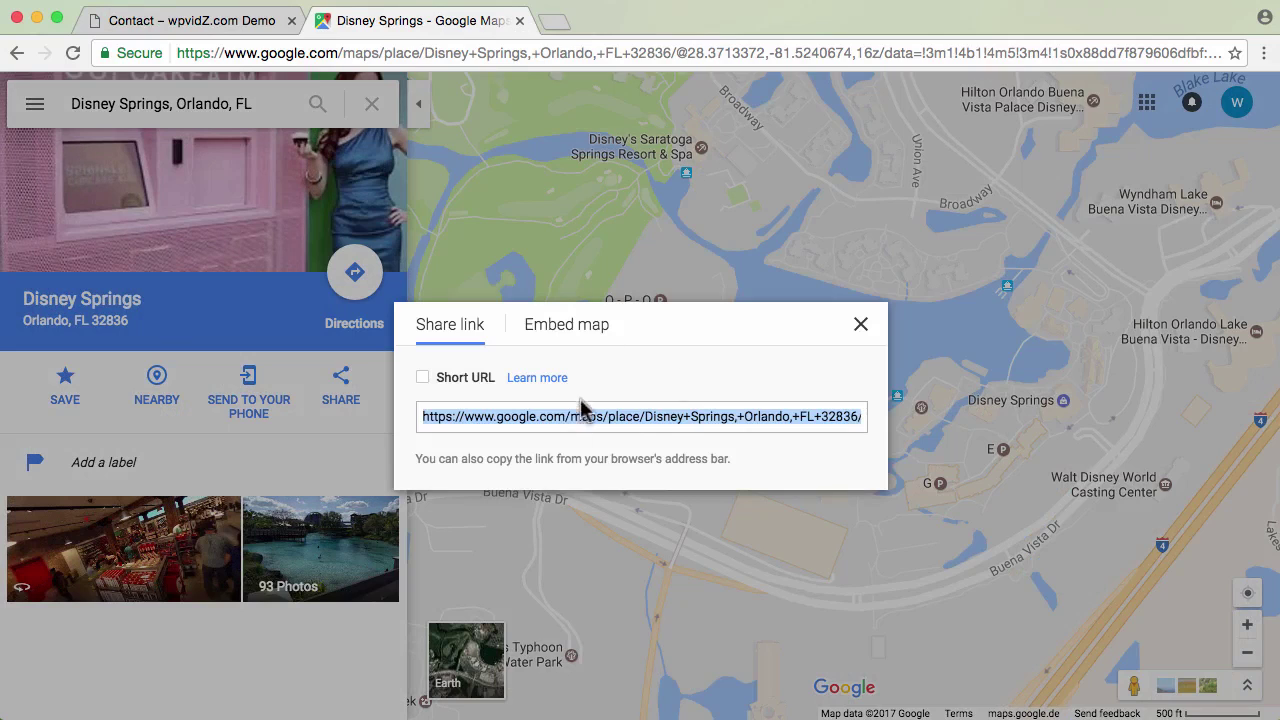
pyautogui.click(861, 326)
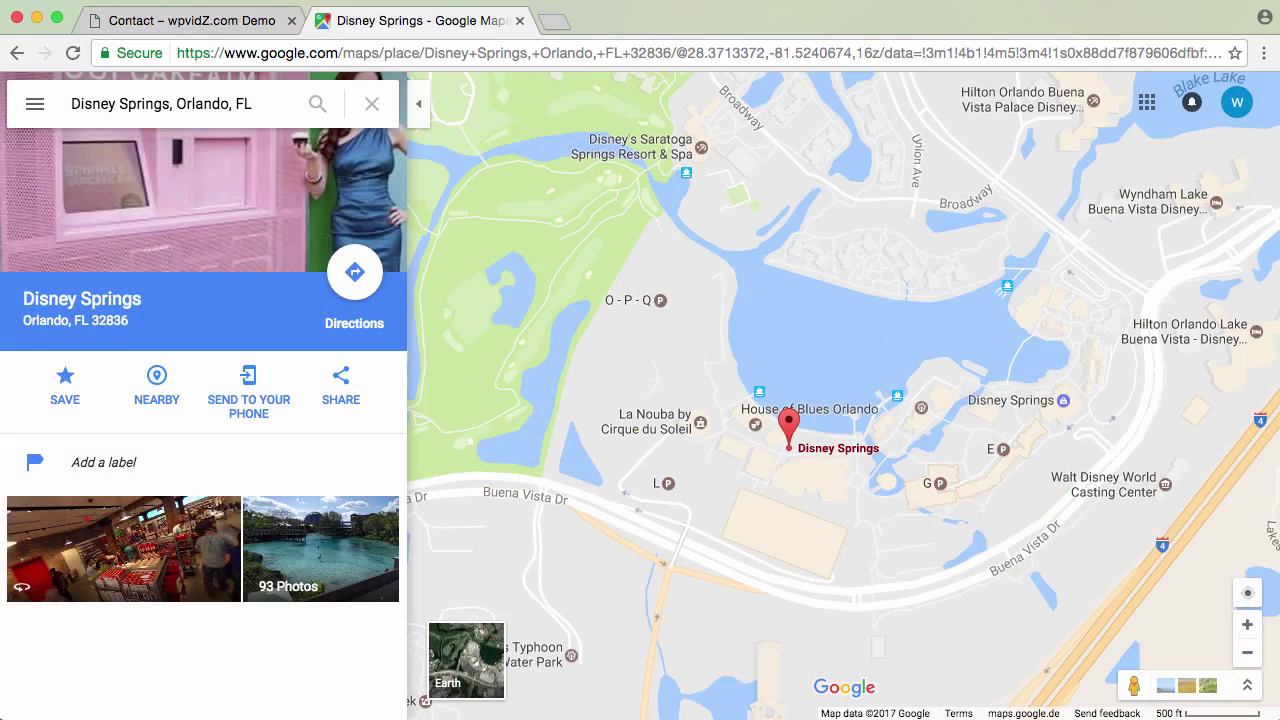
# Bring up the embed code and map preview for Disney Springs and dismiss the "This map is built for you" notice
pyautogui.click(341, 402)
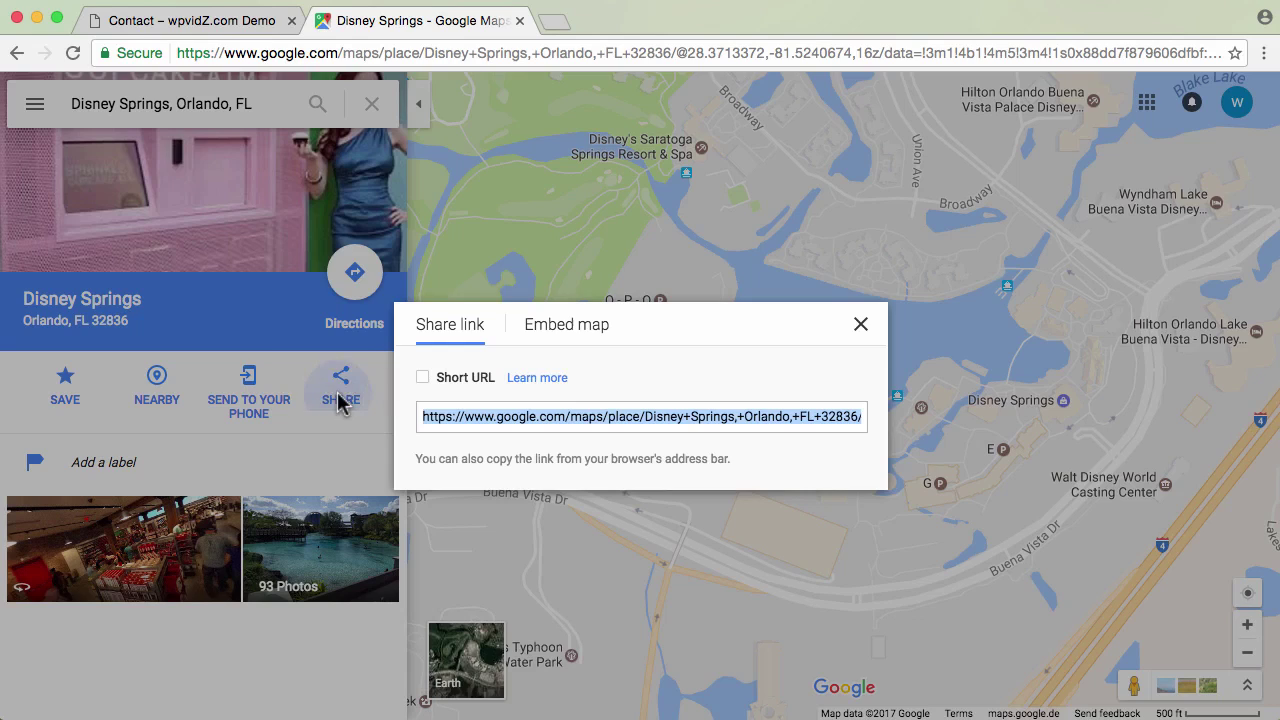
pyautogui.click(597, 345)
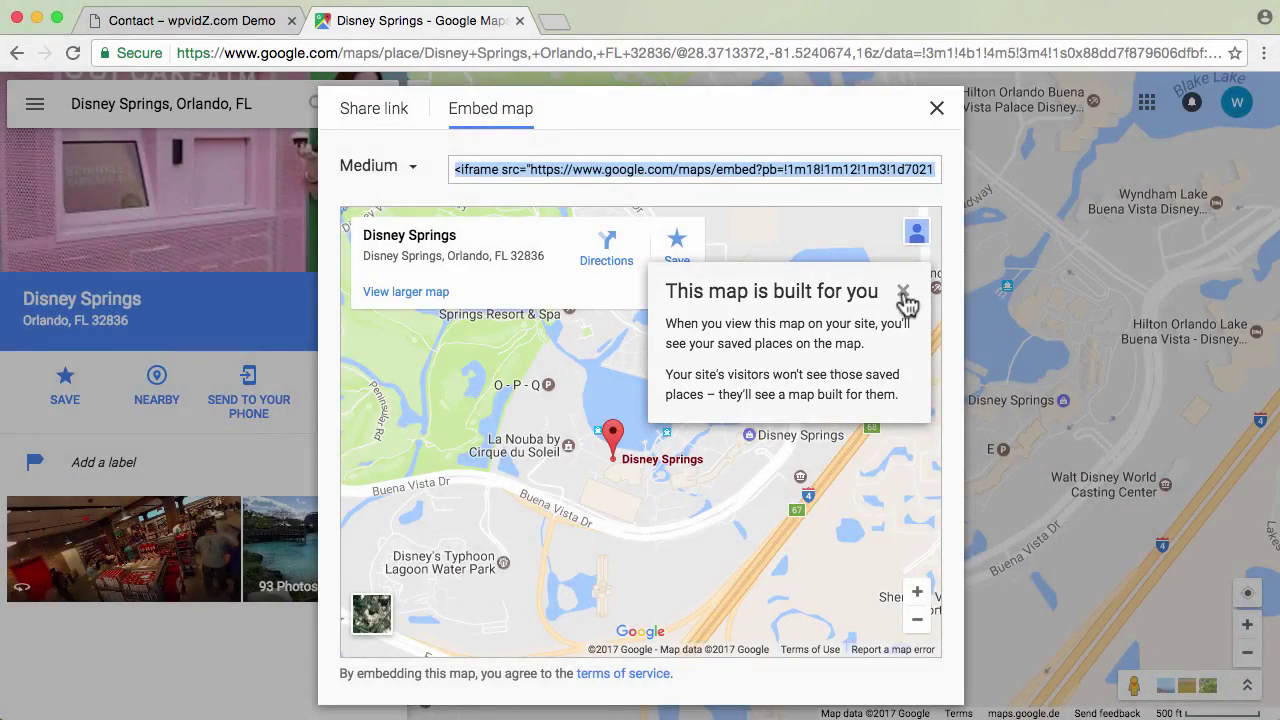
pyautogui.click(903, 294)
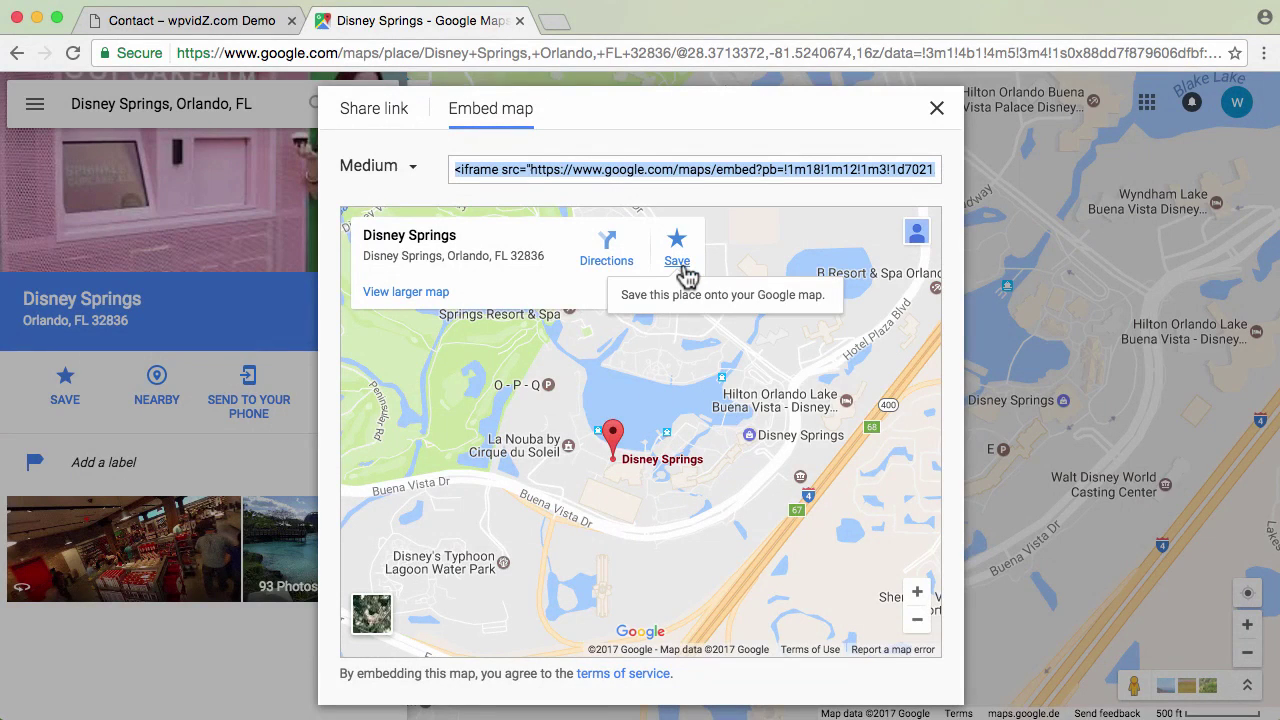
pyautogui.click(708, 317)
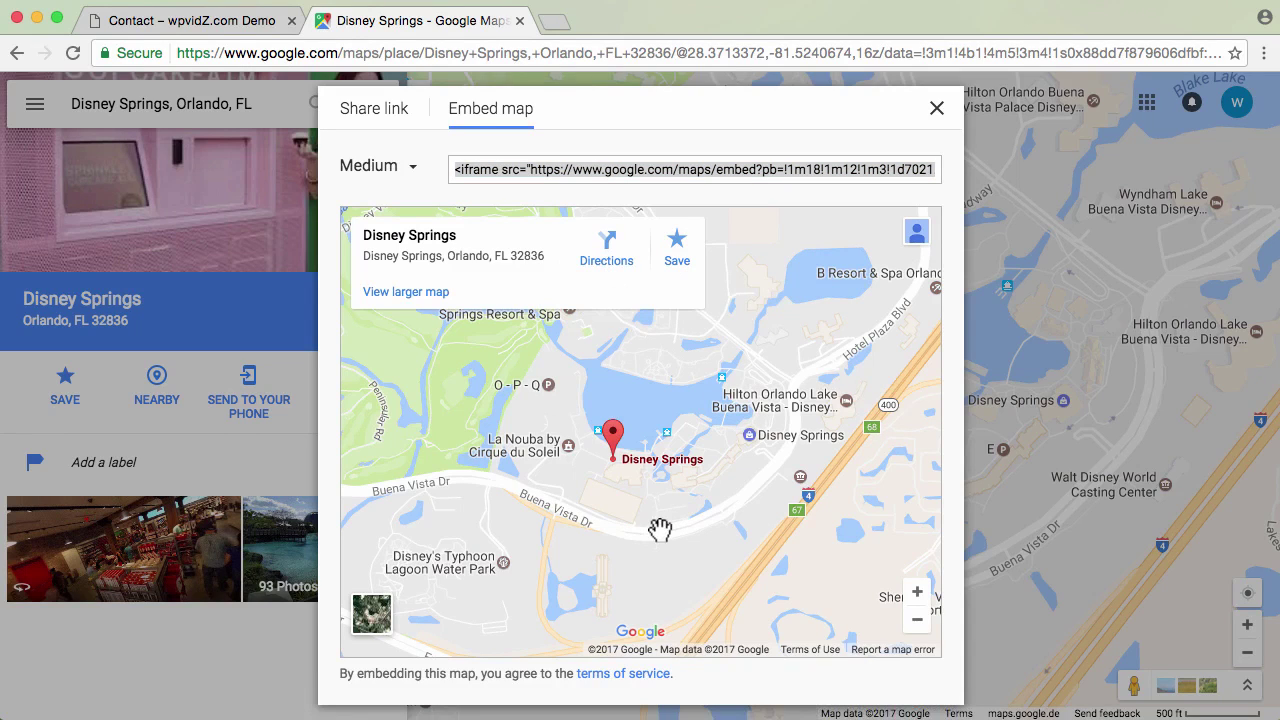
# Try the Small and Large sizes for the embedded Disney Springs map
pyautogui.click(412, 169)
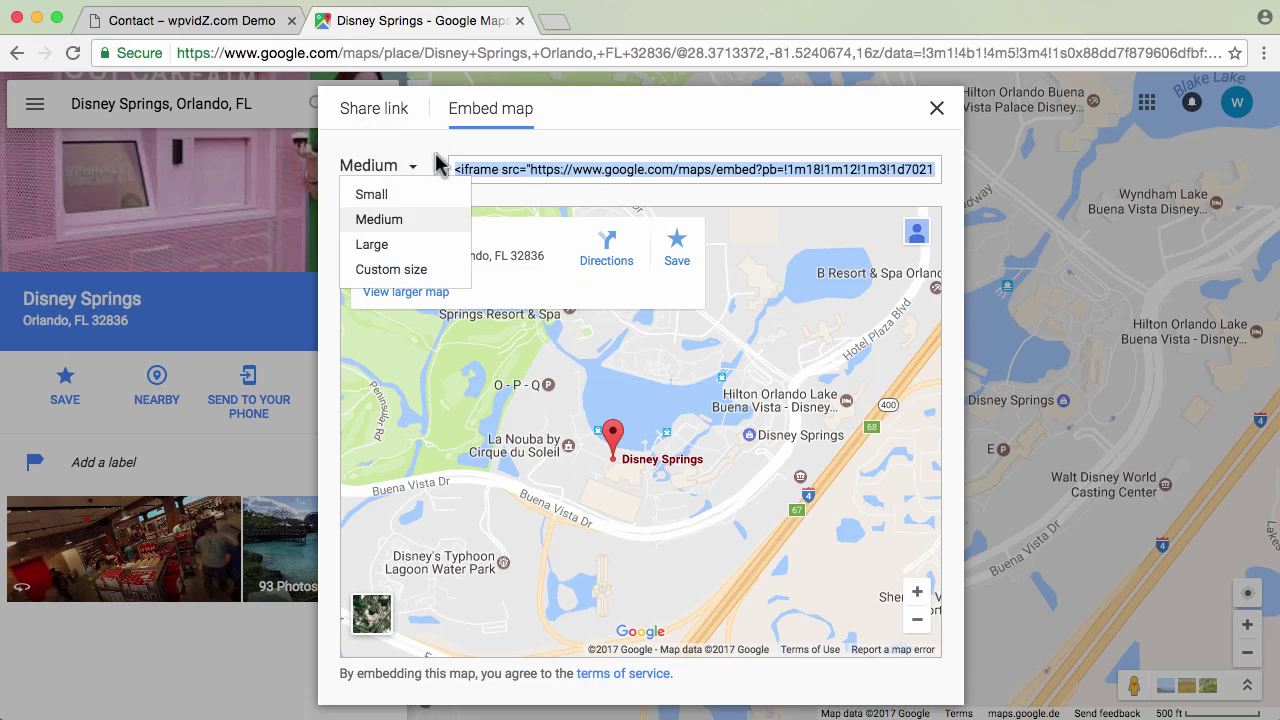
pyautogui.click(371, 194)
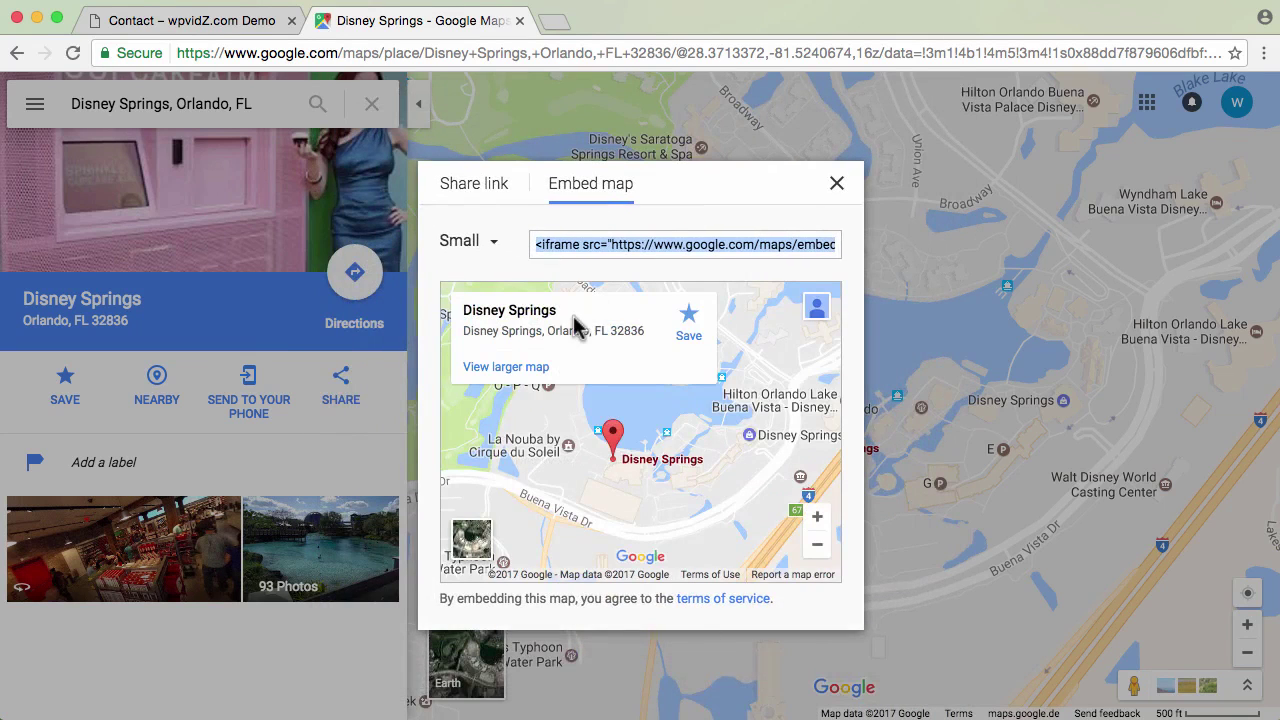
pyautogui.click(494, 245)
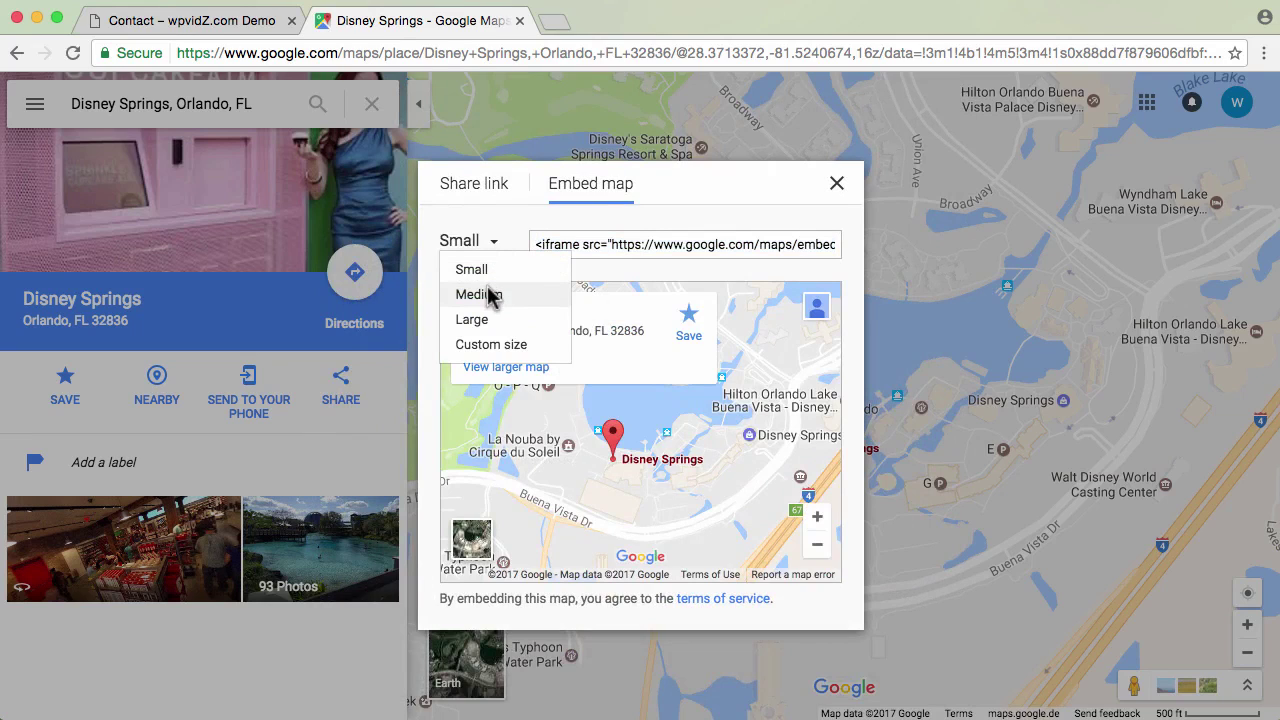
pyautogui.click(472, 319)
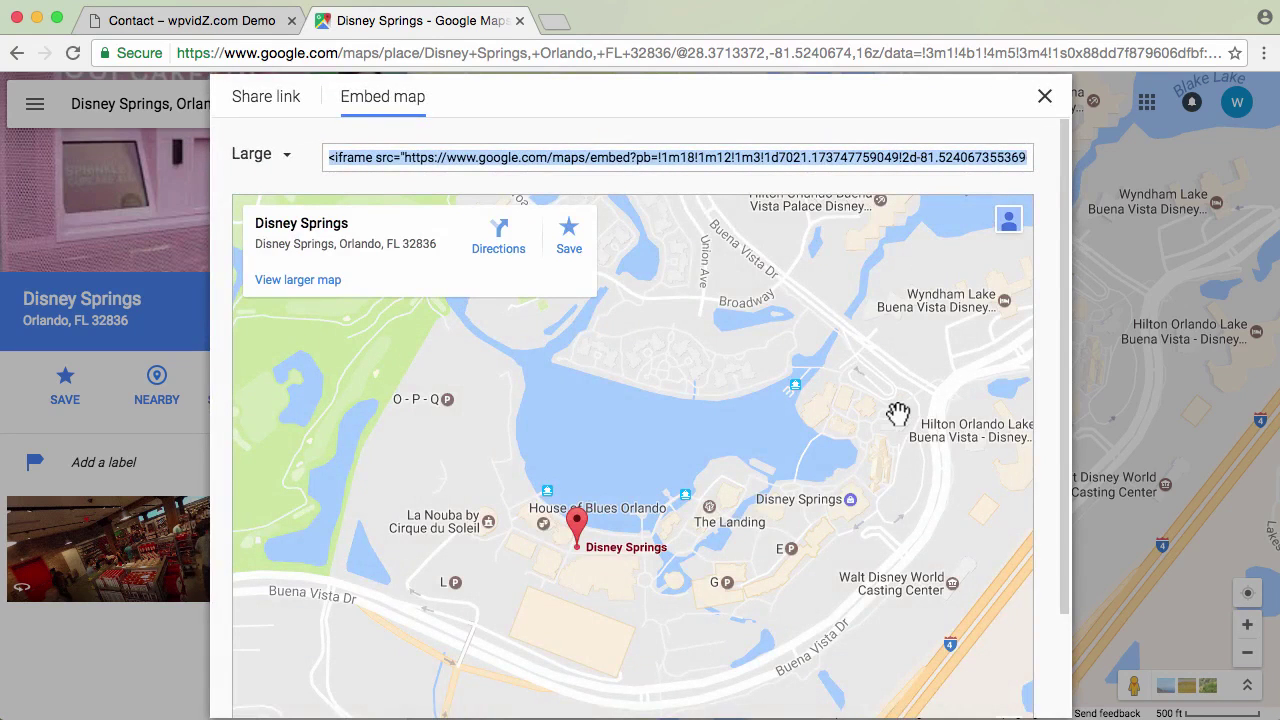
# Switch the embedded map to a custom size and select its width and height values in turn
pyautogui.click(285, 158)
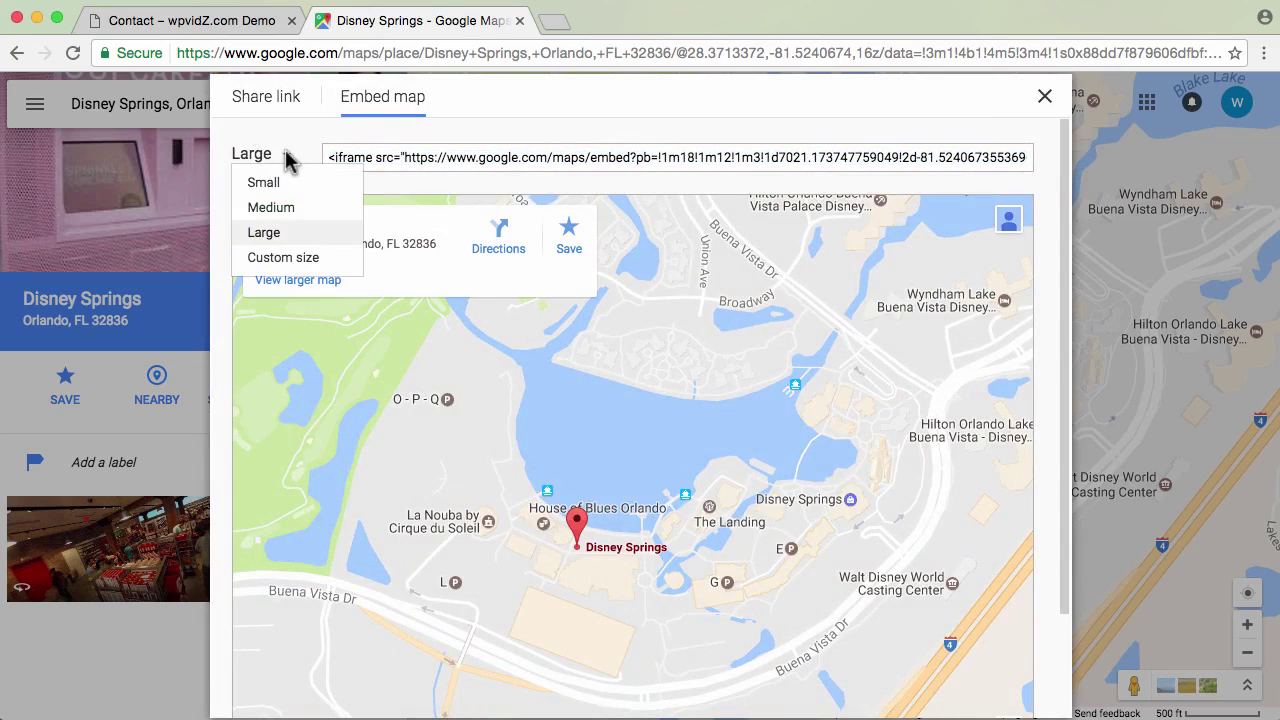
pyautogui.click(290, 257)
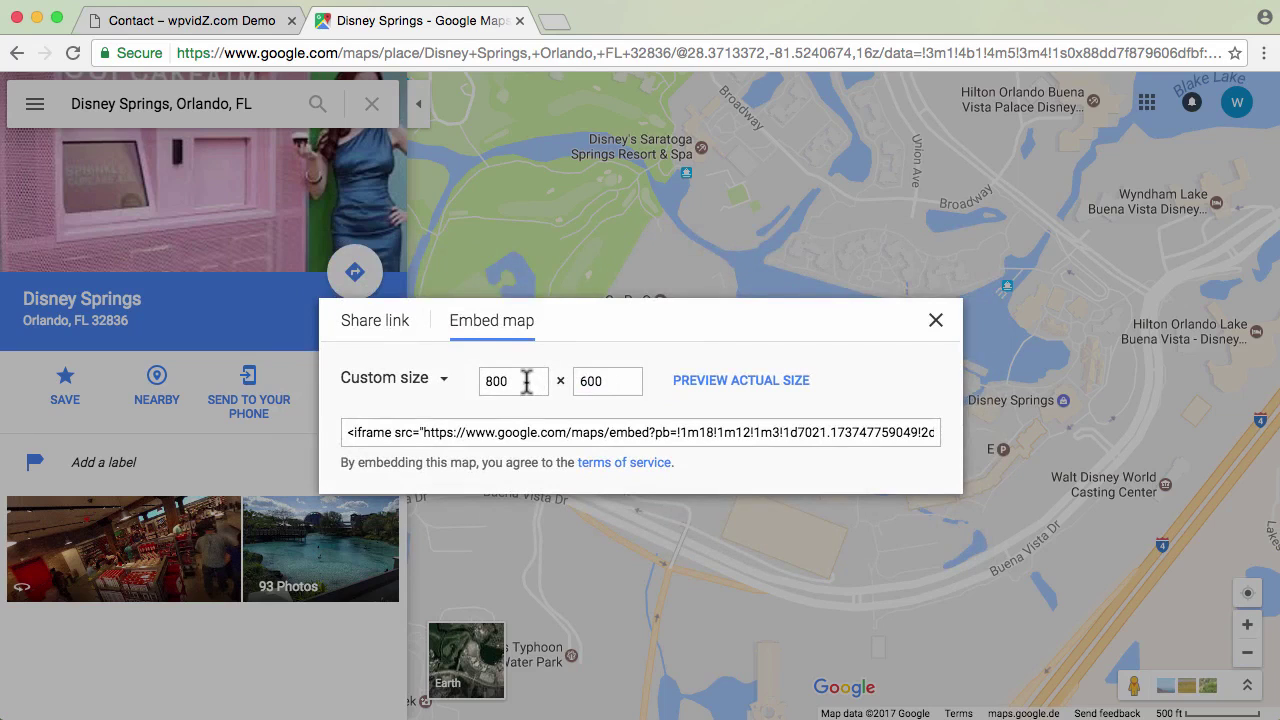
pyautogui.moveTo(526, 381); pyautogui.dragTo(482, 381)
pyautogui.moveTo(628, 381); pyautogui.dragTo(584, 381)
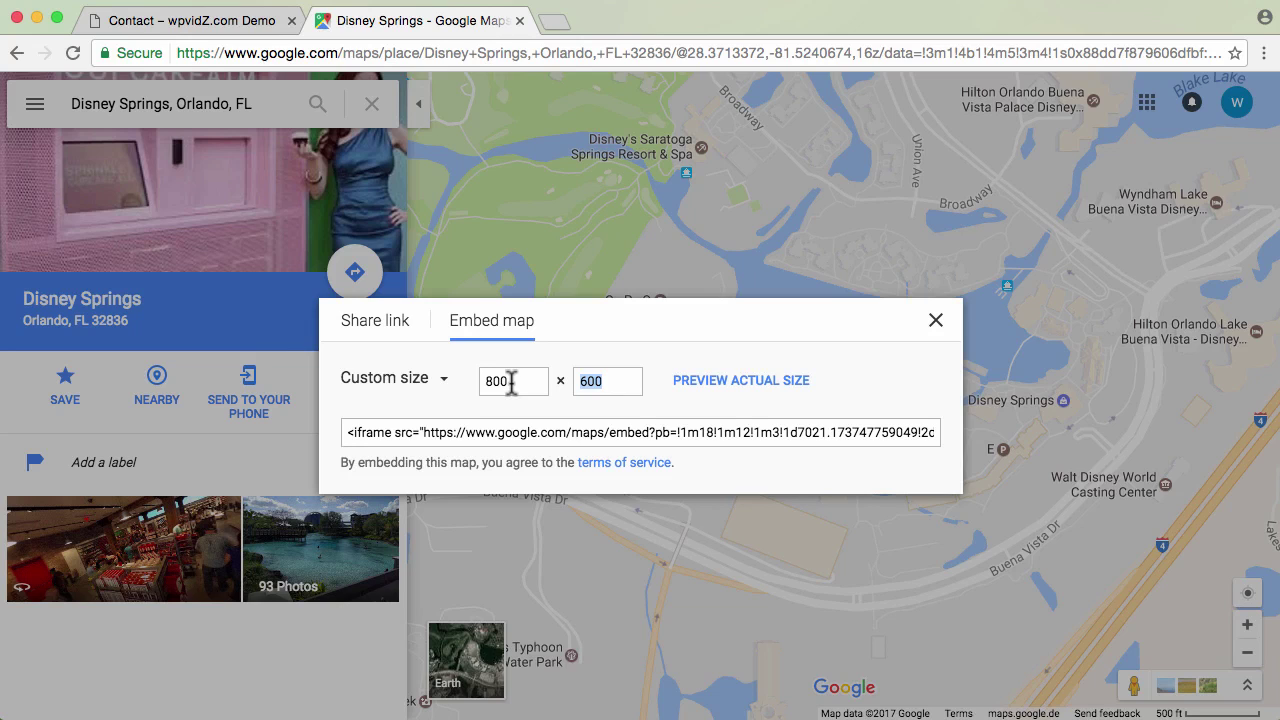
# Inspect the Contact page's article element in the browser's developer tools to check the content area's width, and close the tools
pyautogui.click(237, 33)
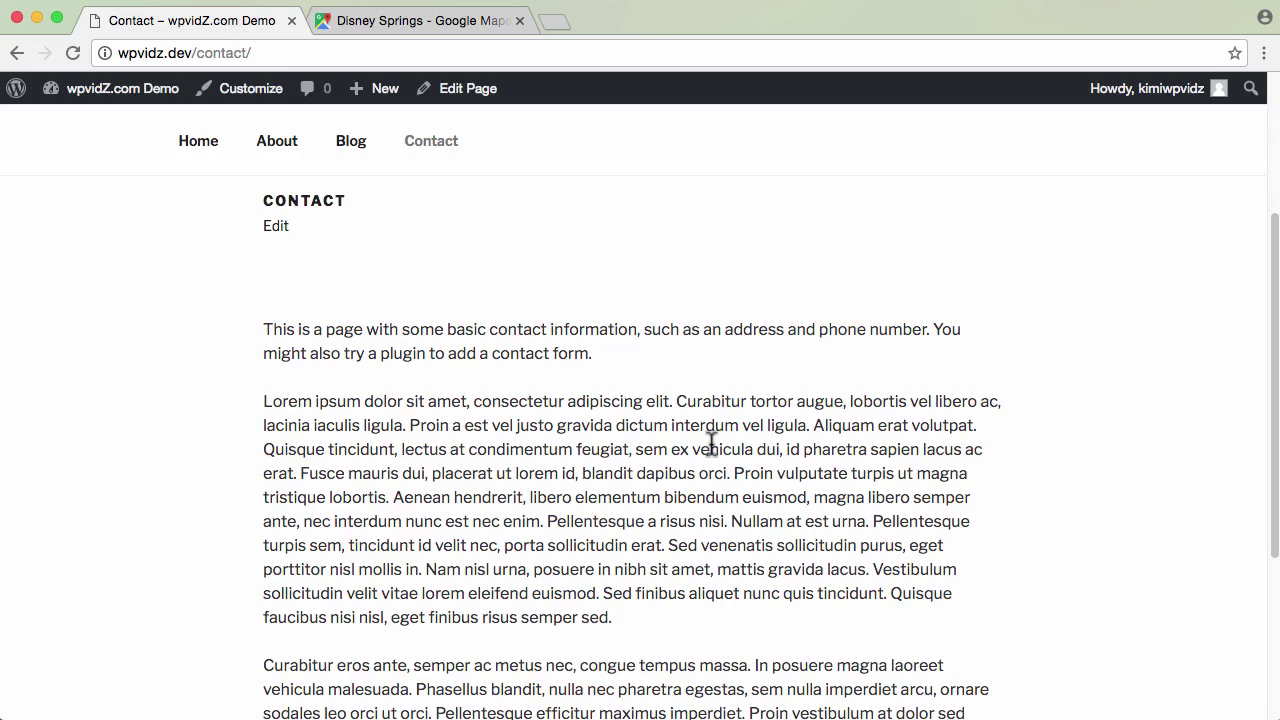
pyautogui.rightClick(609, 232)
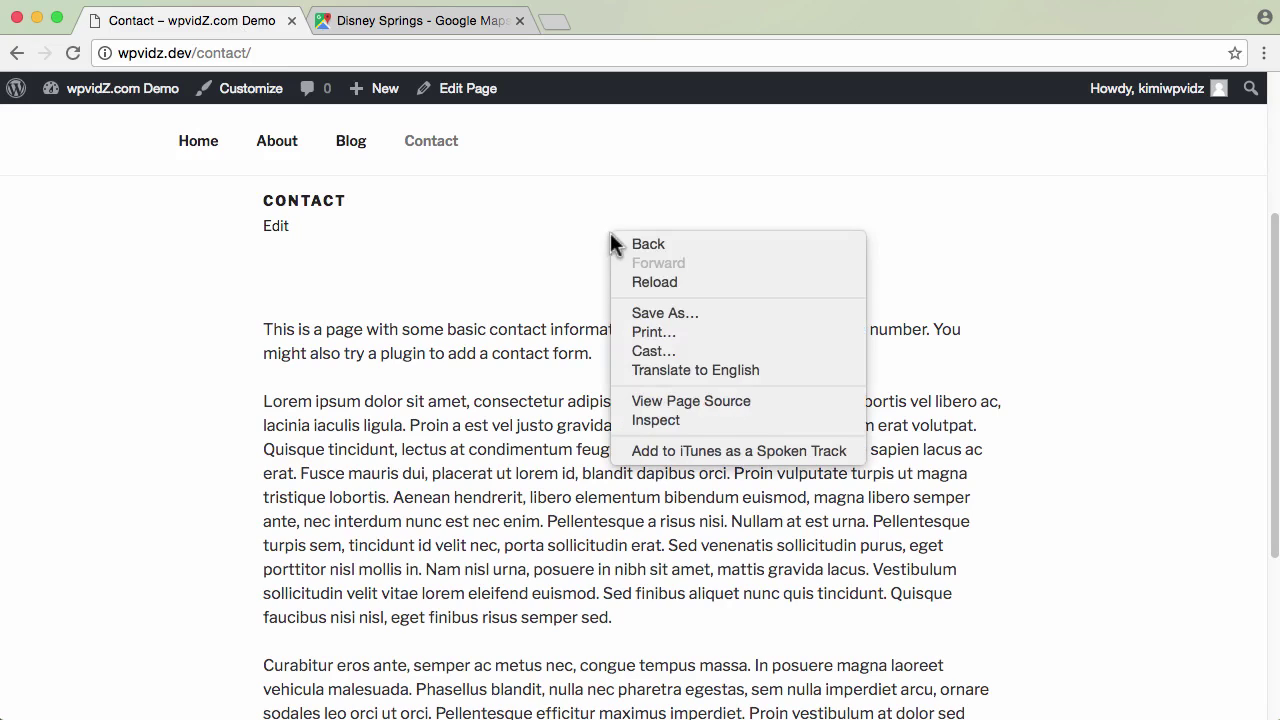
pyautogui.click(692, 420)
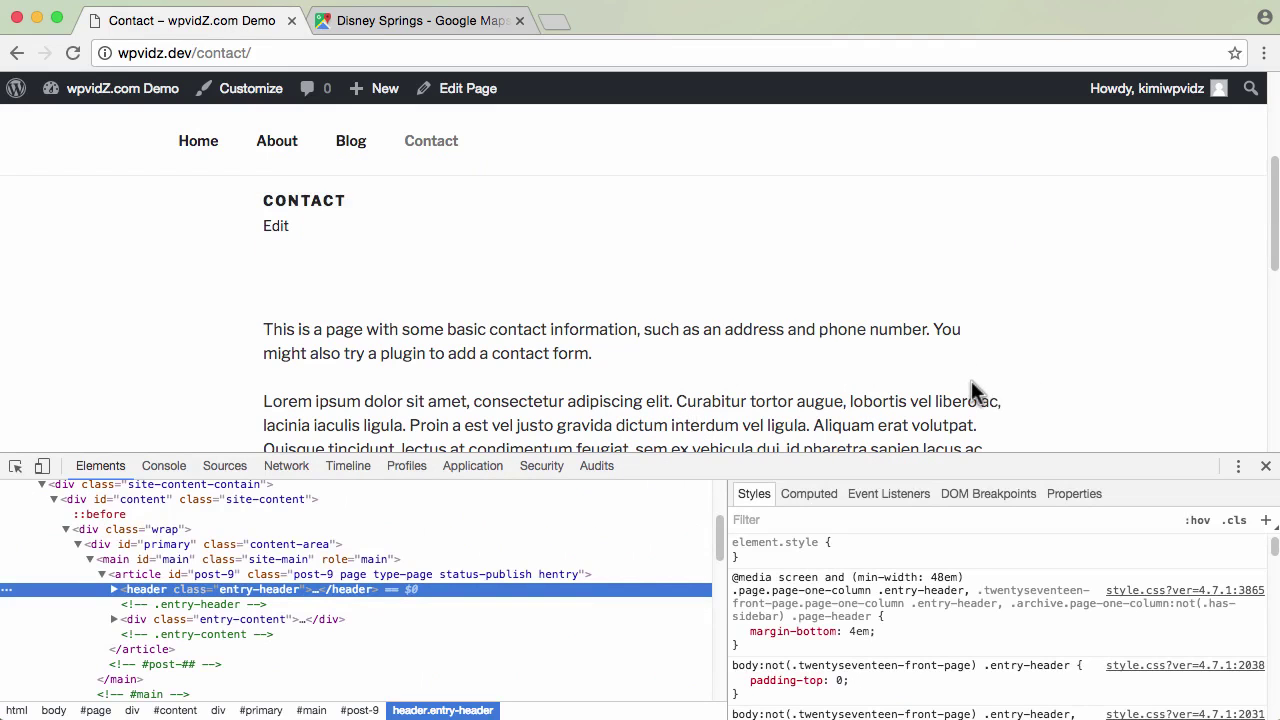
pyautogui.click(15, 468)
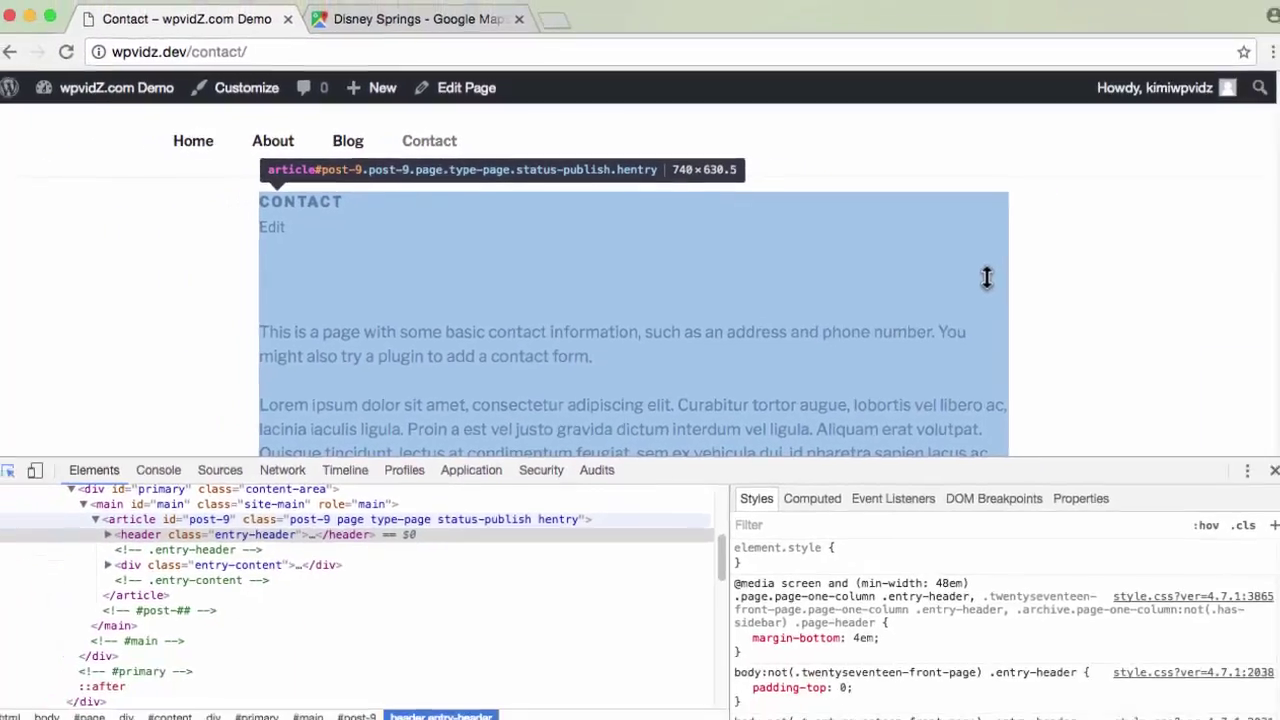
pyautogui.click(1266, 466)
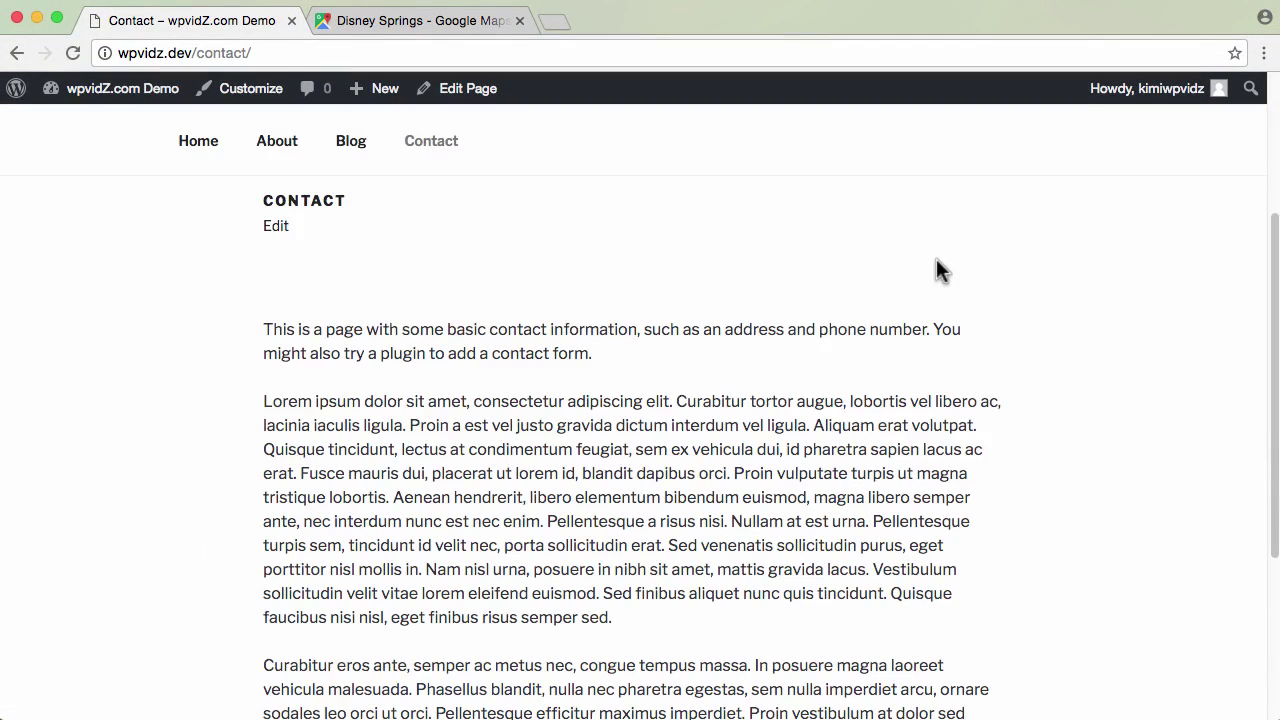
# Return to the Disney Springs map in Google Maps and set the embed's custom size to 720 × 500
pyautogui.click(371, 21)
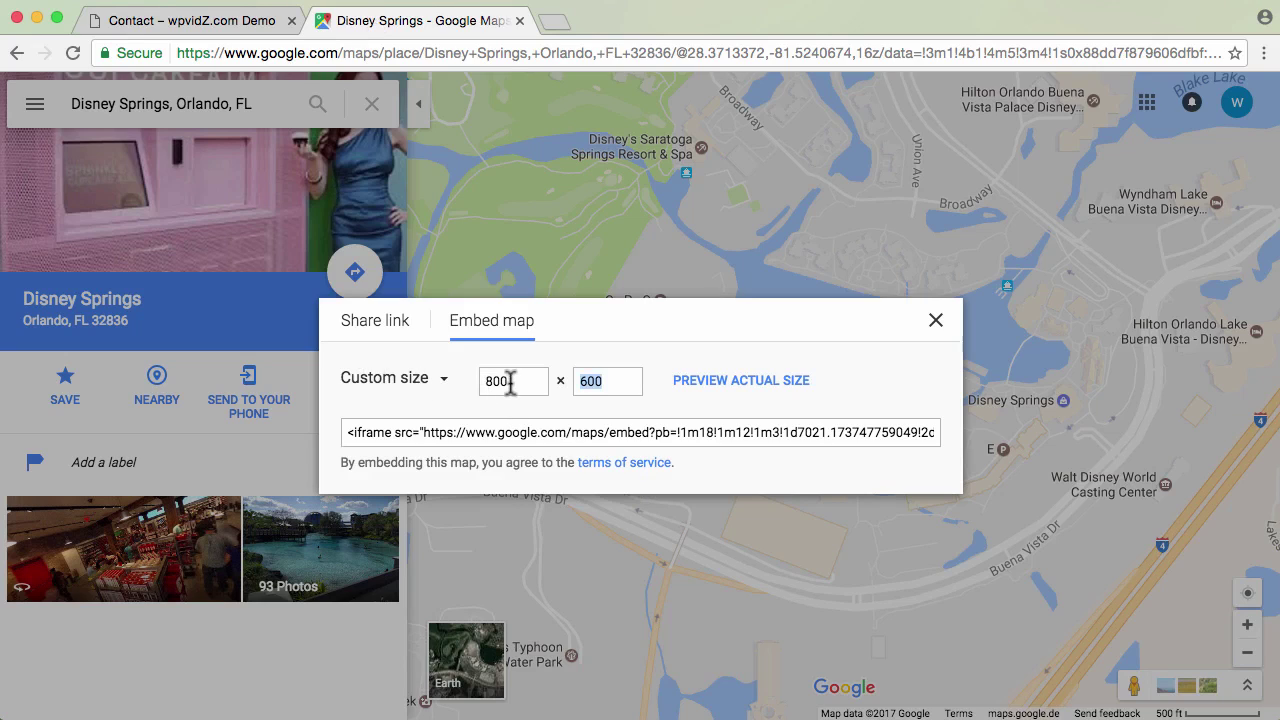
pyautogui.moveTo(510, 378); pyautogui.dragTo(463, 380)
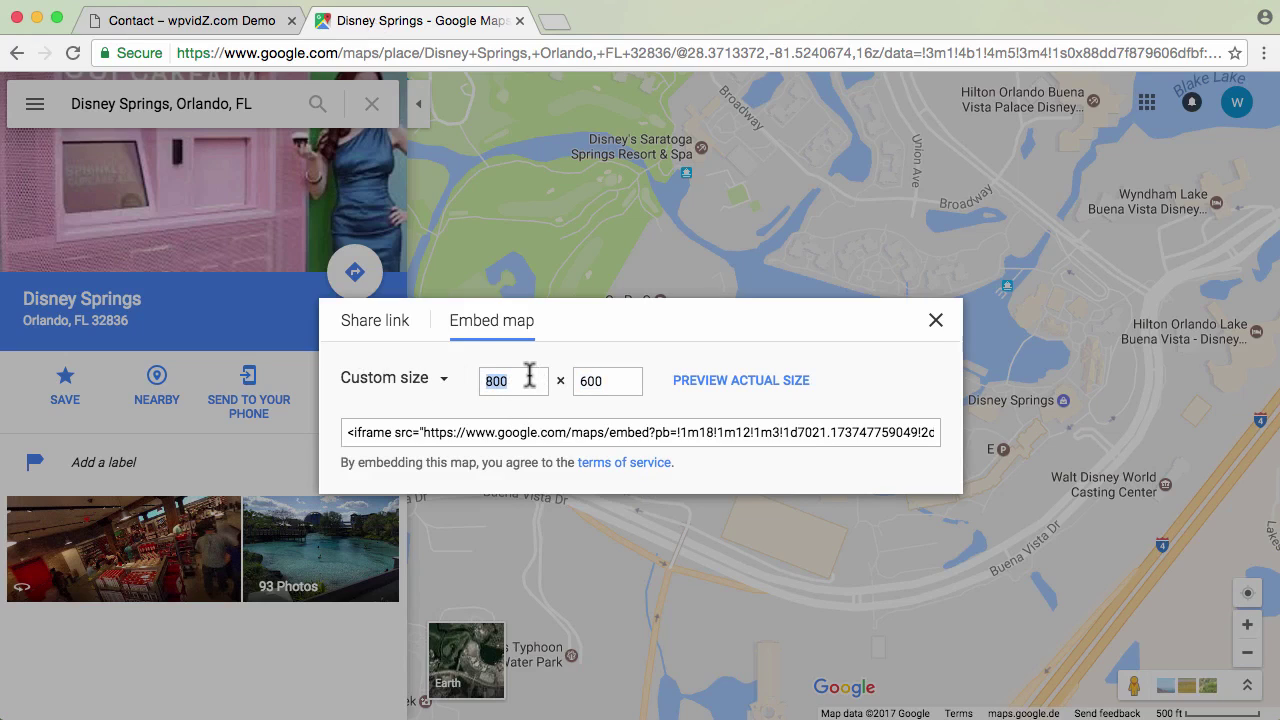
pyautogui.write('720')
pyautogui.moveTo(570, 381); pyautogui.dragTo(604, 390)
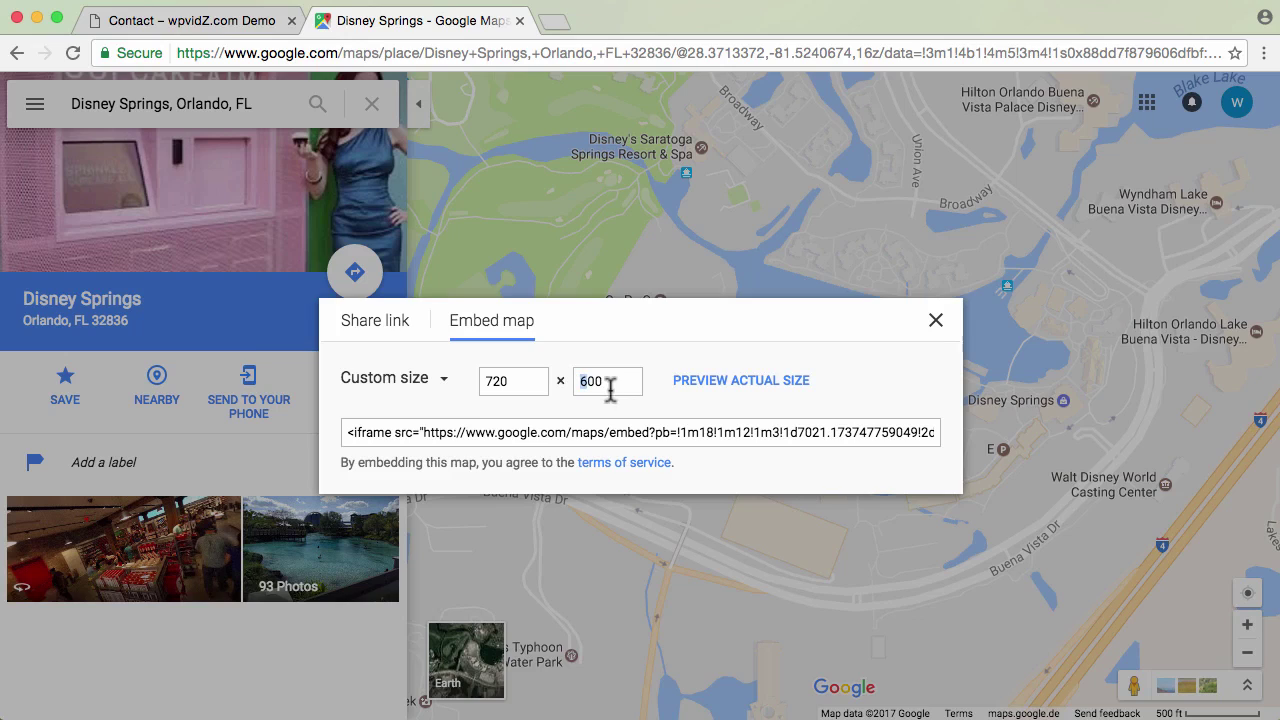
pyautogui.write('5')
# Preview the embedded map at its actual size, bring the preview window into clear view, and close it
pyautogui.click(763, 393)
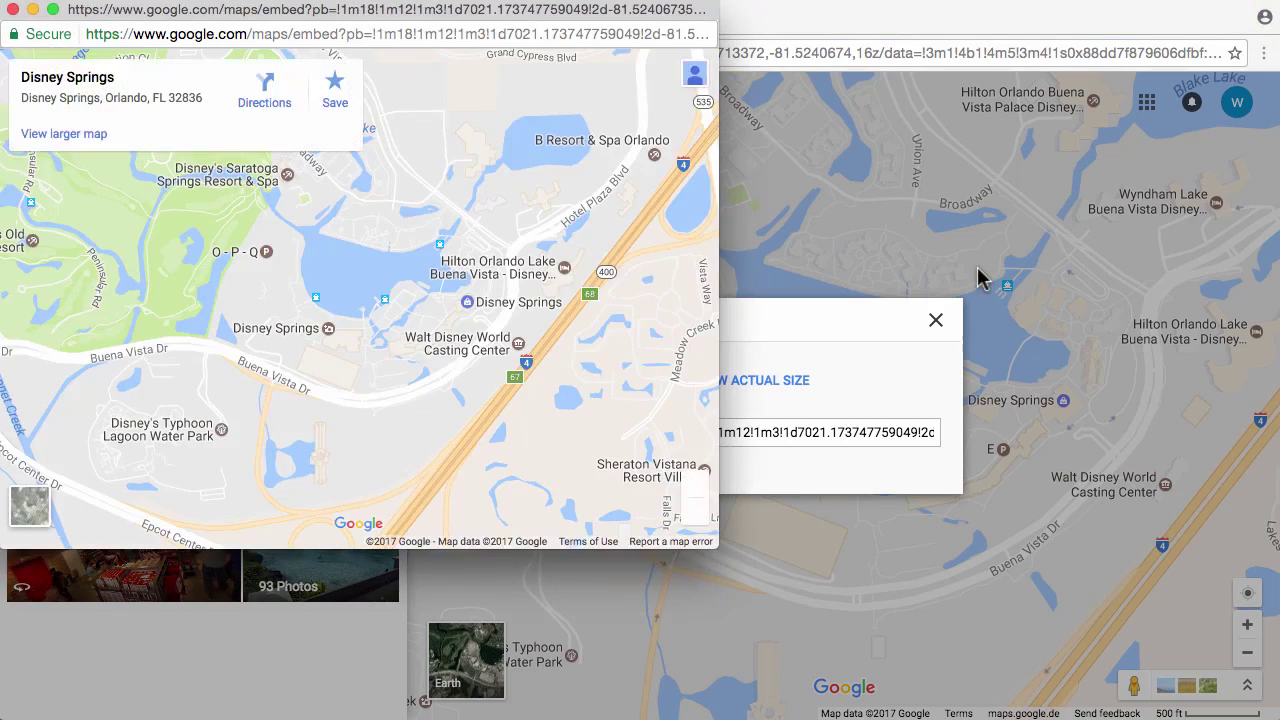
pyautogui.moveTo(502, 32); pyautogui.dragTo(762, 105)
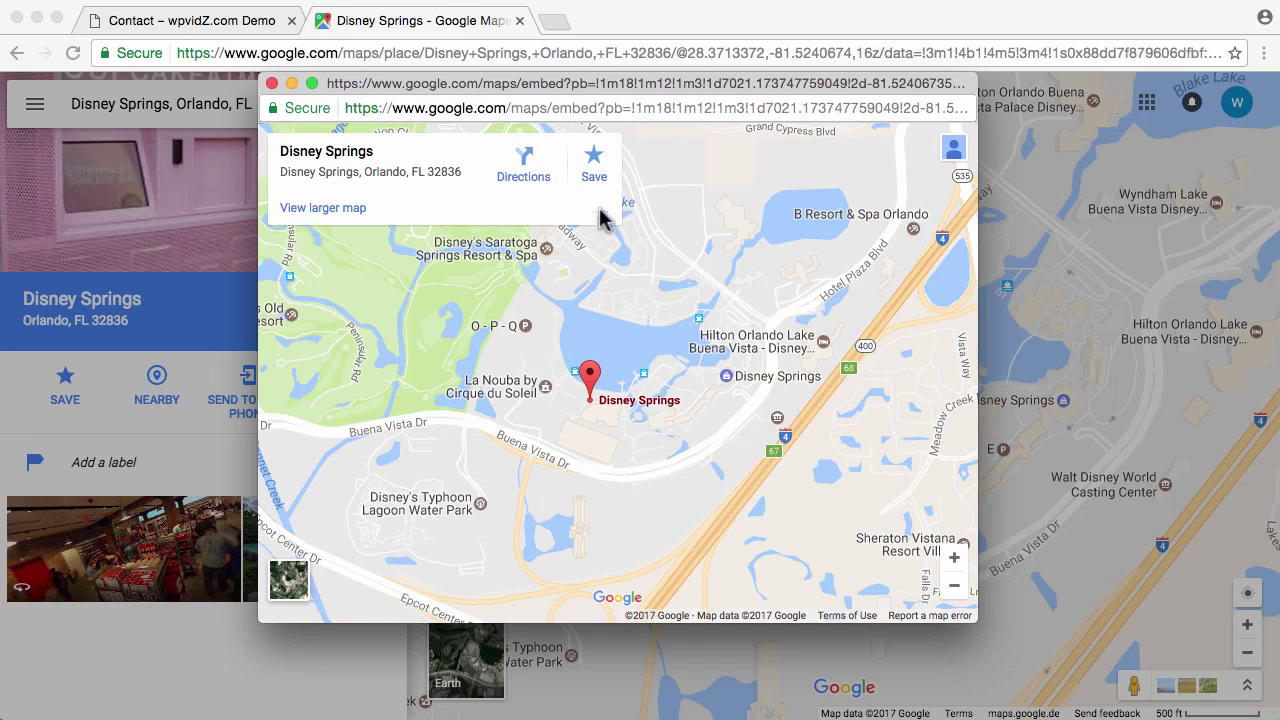
pyautogui.click(271, 84)
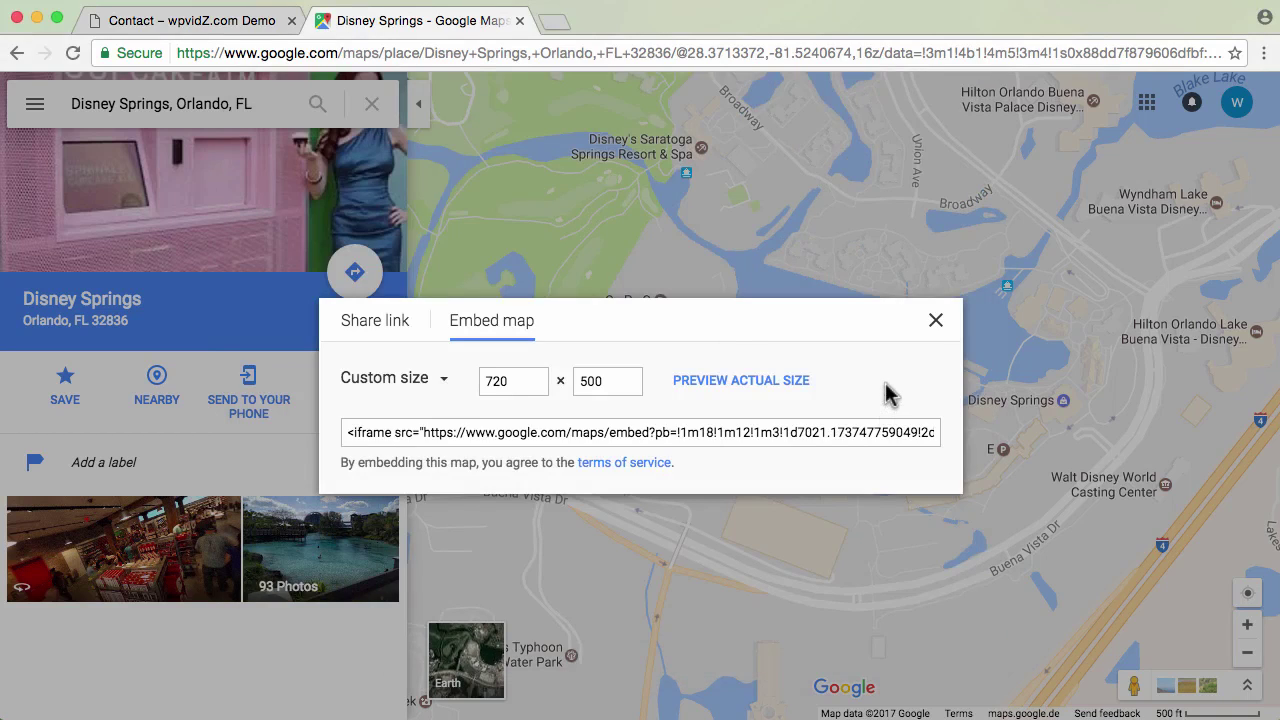
# Copy the complete iframe embed code for the Disney Springs map
pyautogui.click(545, 432)
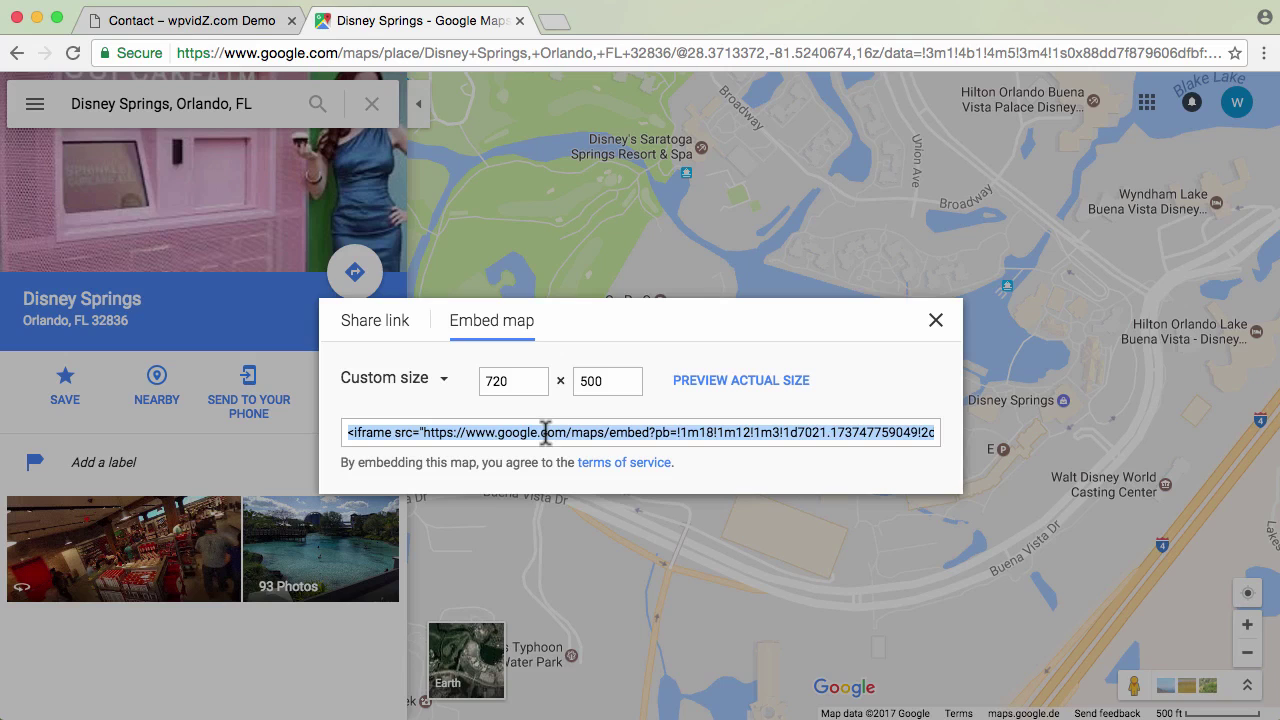
pyautogui.rightClick(545, 432)
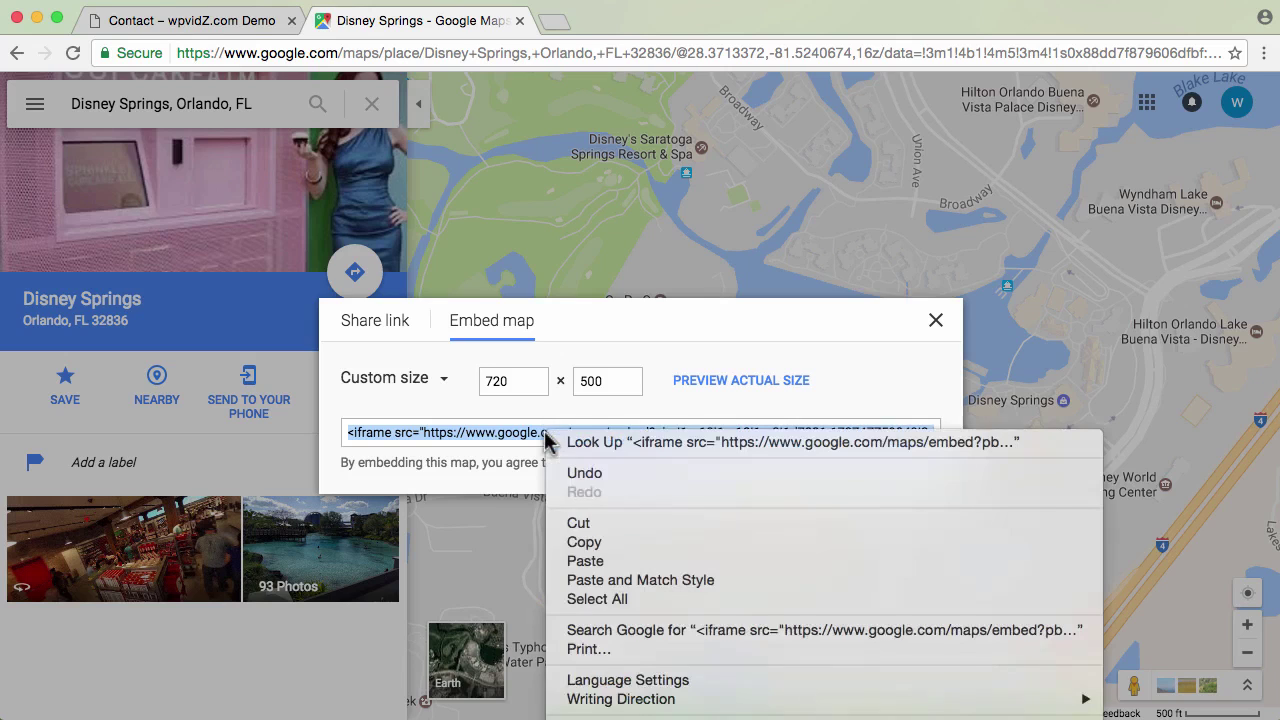
pyautogui.click(615, 542)
# Open the WordPress Contact page for editing, compare the Visual and Text modes, and leave the editor in Text mode
pyautogui.click(208, 22)
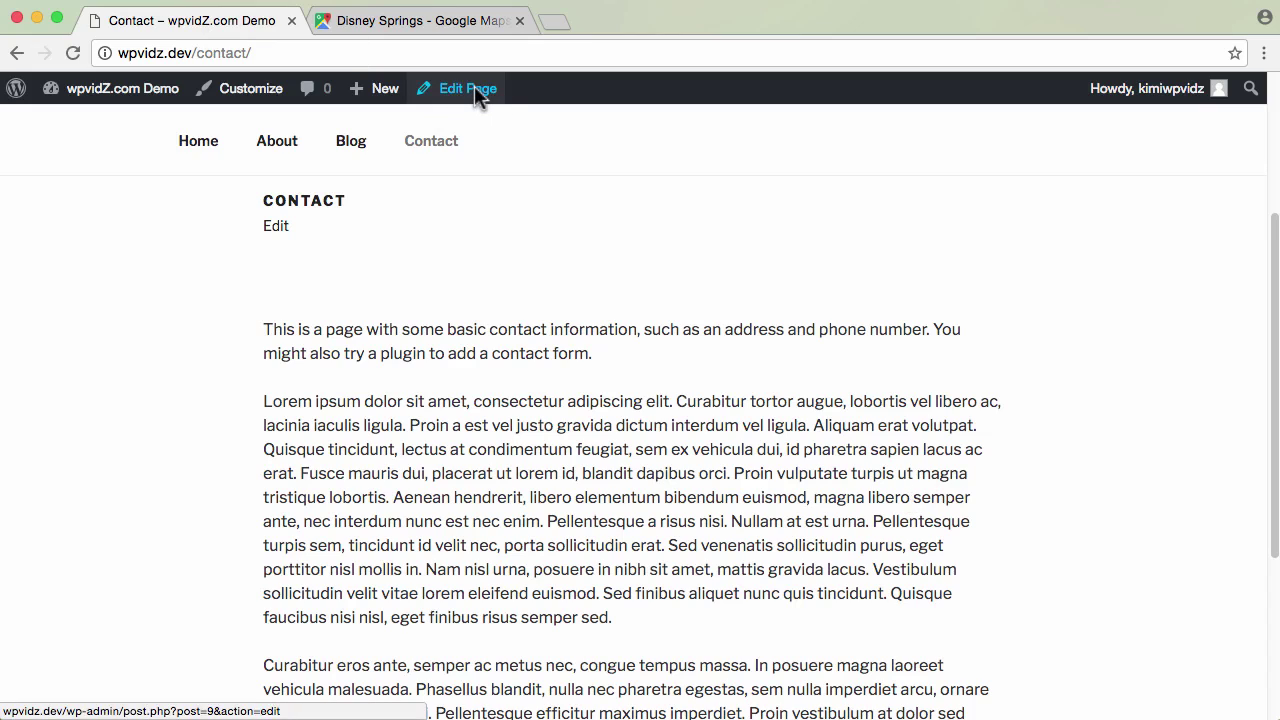
pyautogui.moveTo(143, 97)
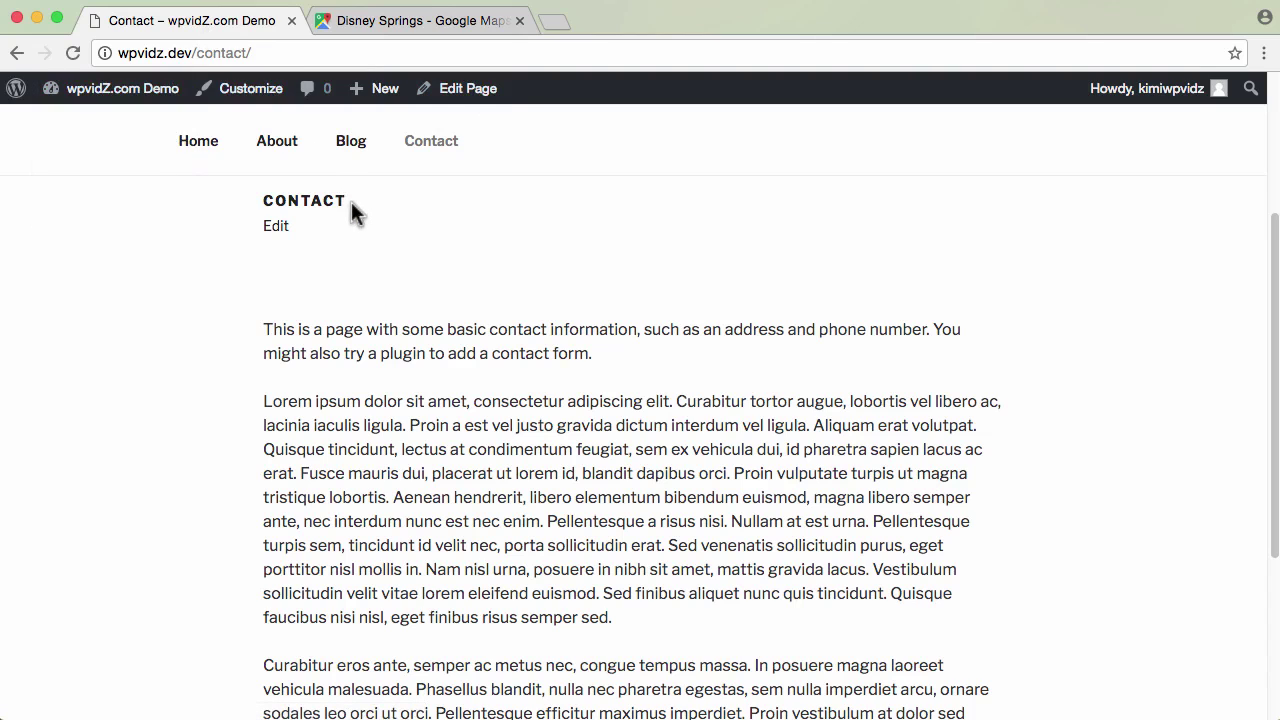
pyautogui.click(449, 89)
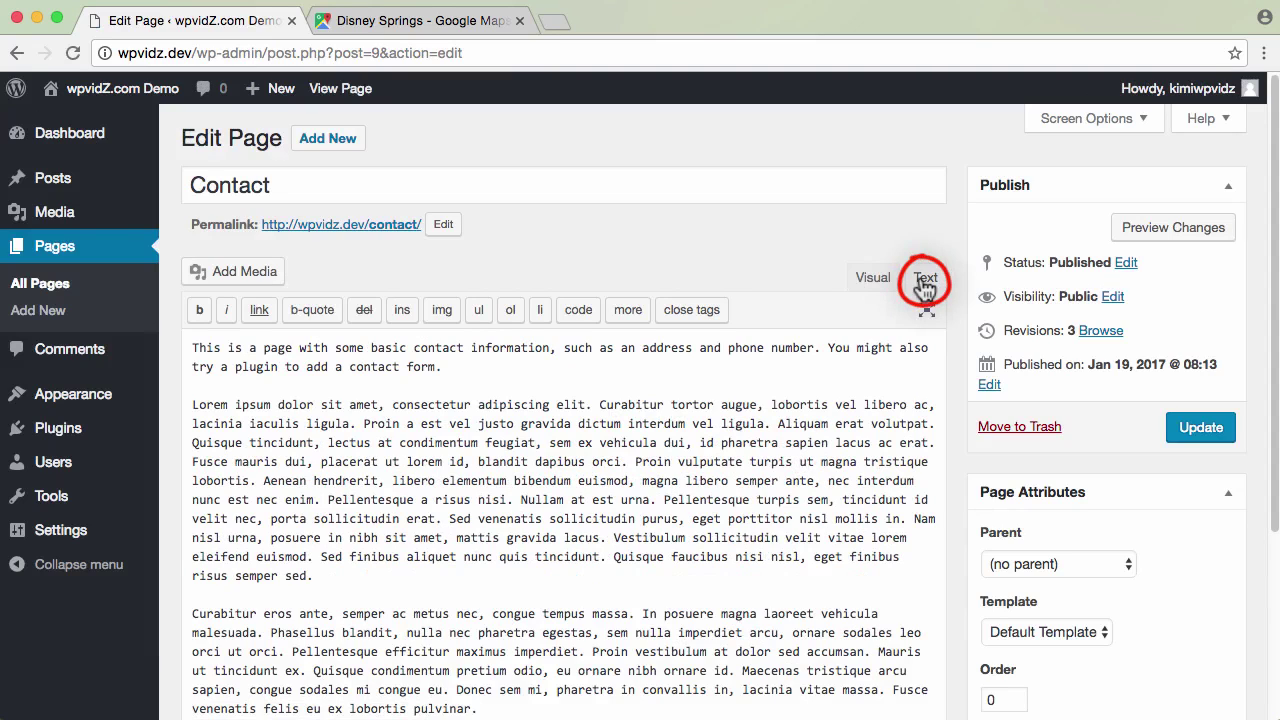
pyautogui.click(871, 278)
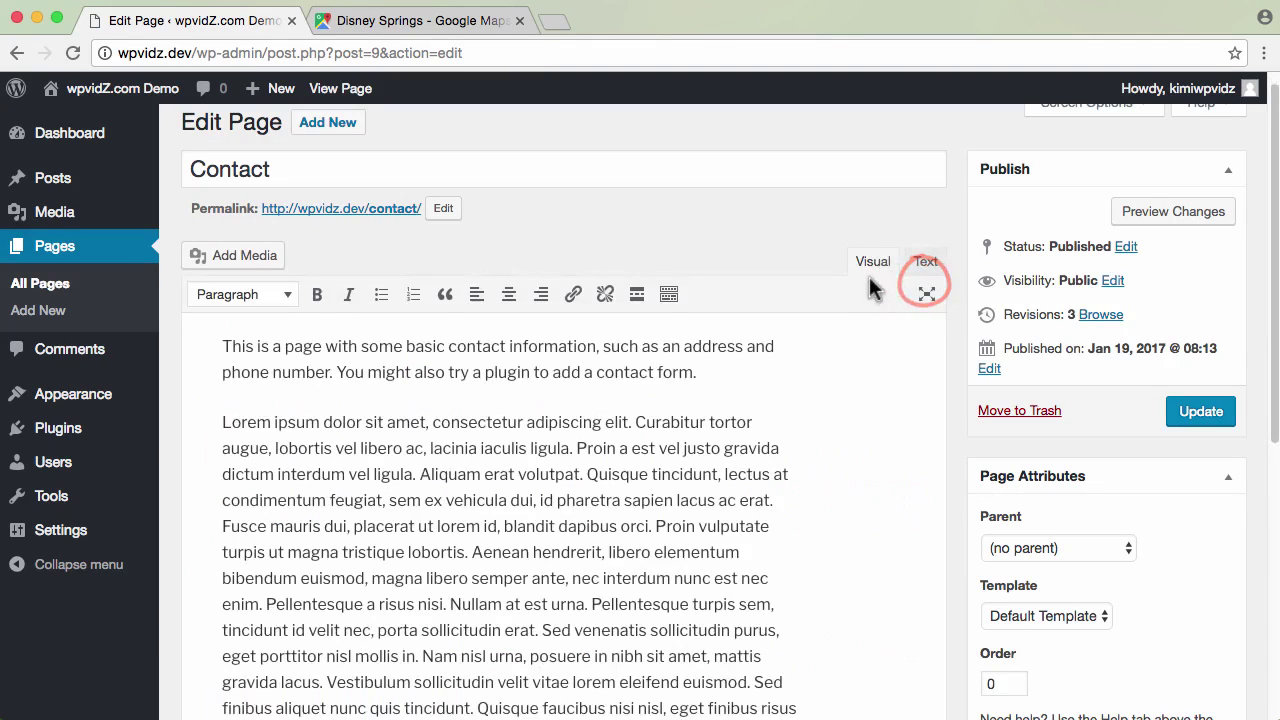
pyautogui.click(923, 268)
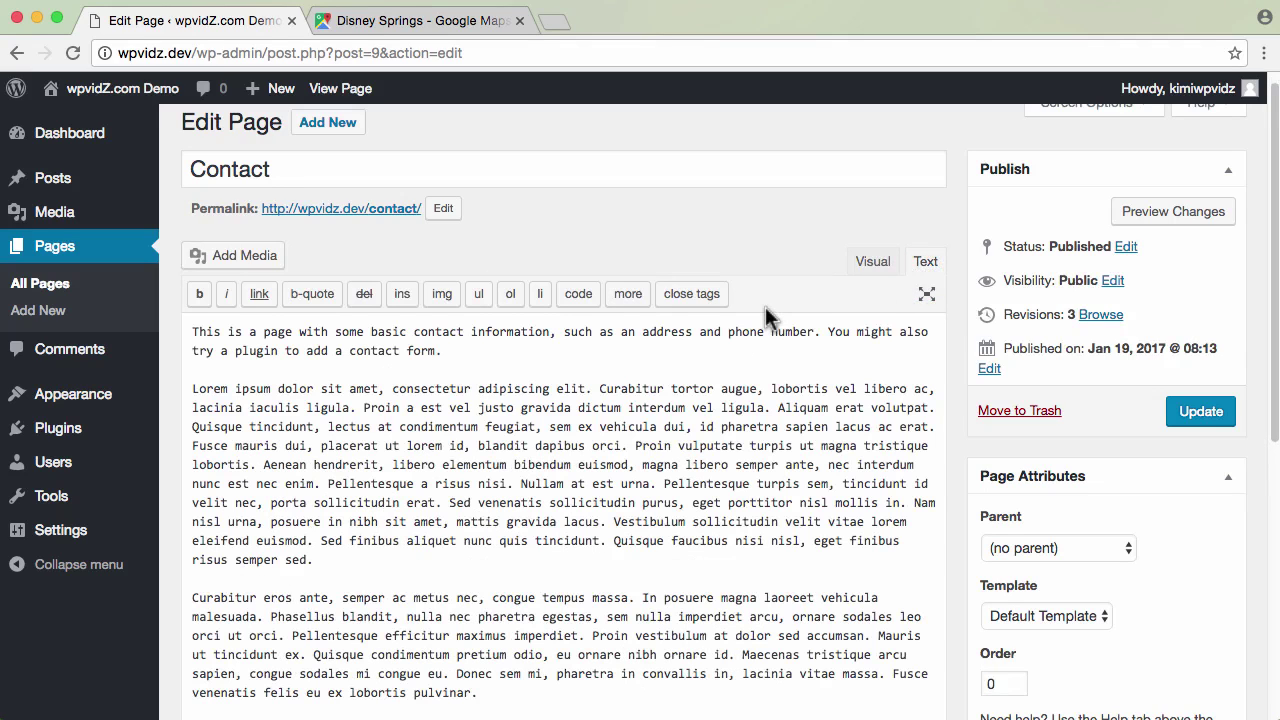
# Paste the map's iframe code on its own line before the "Curabitur eros ante" paragraph, add a blank line below it, and highlight the code
pyautogui.click(276, 580)
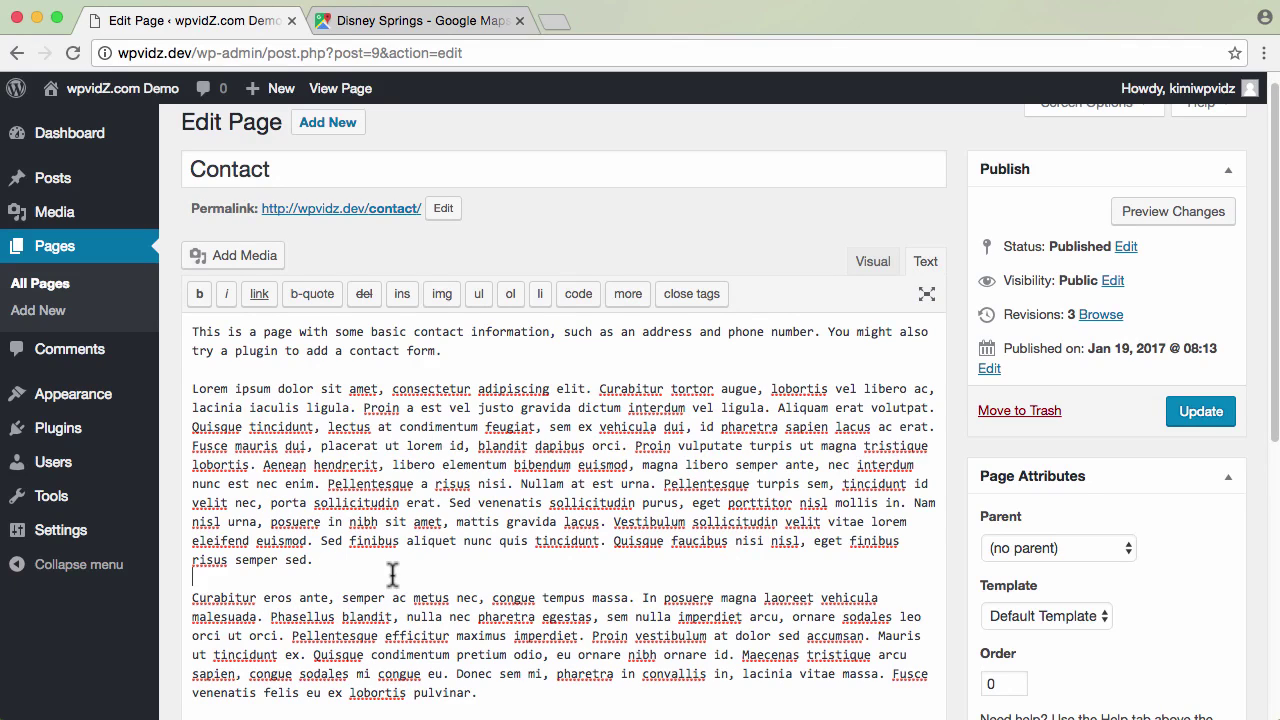
pyautogui.press('super+v')
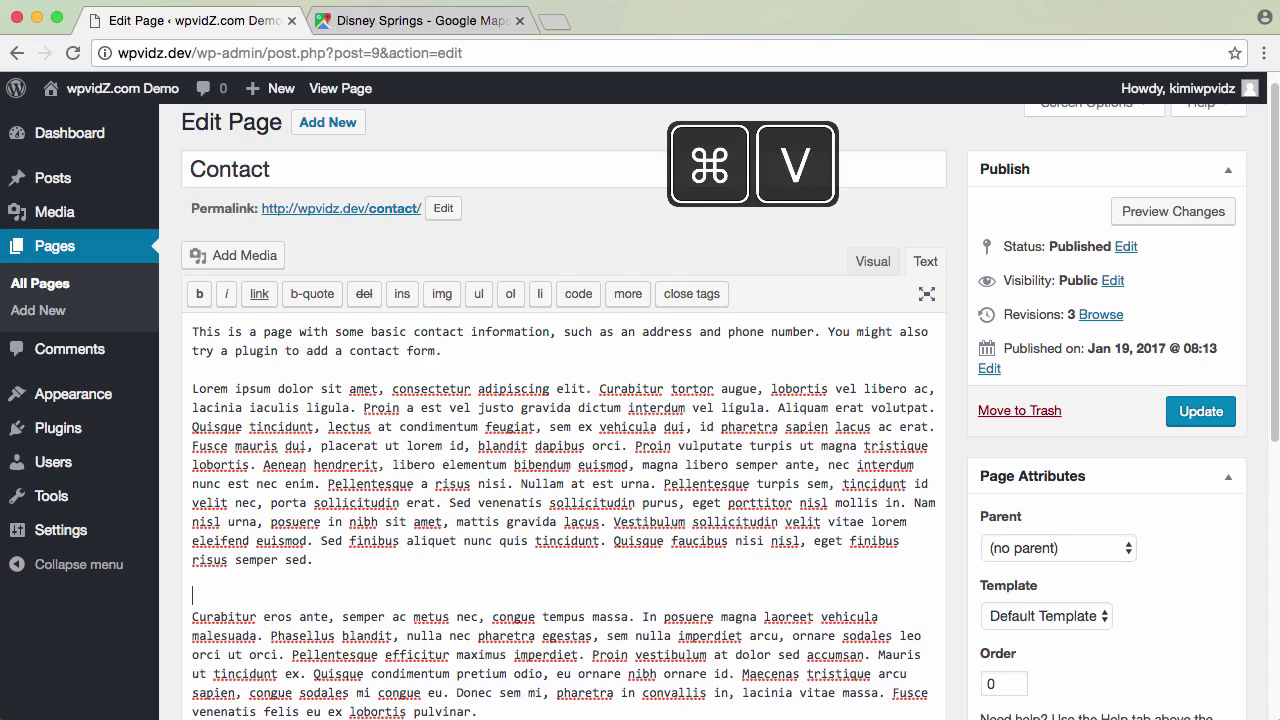
pyautogui.press('super+v')
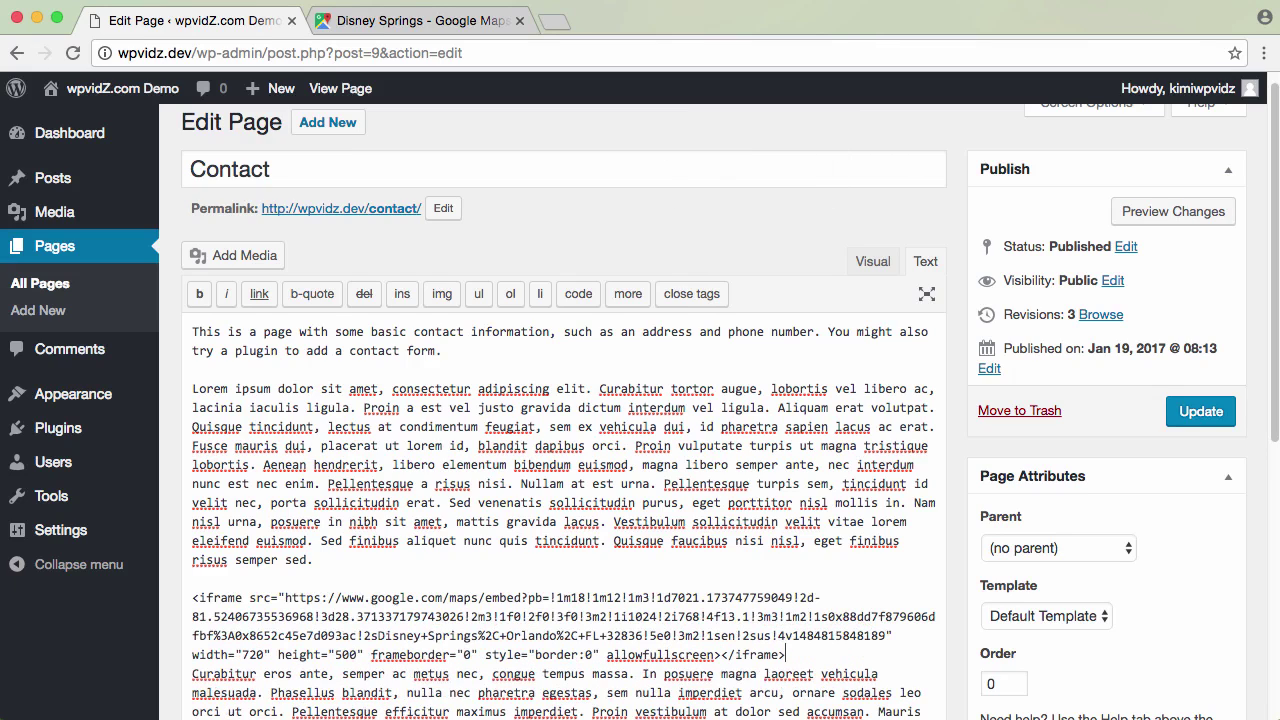
pyautogui.press('Return')
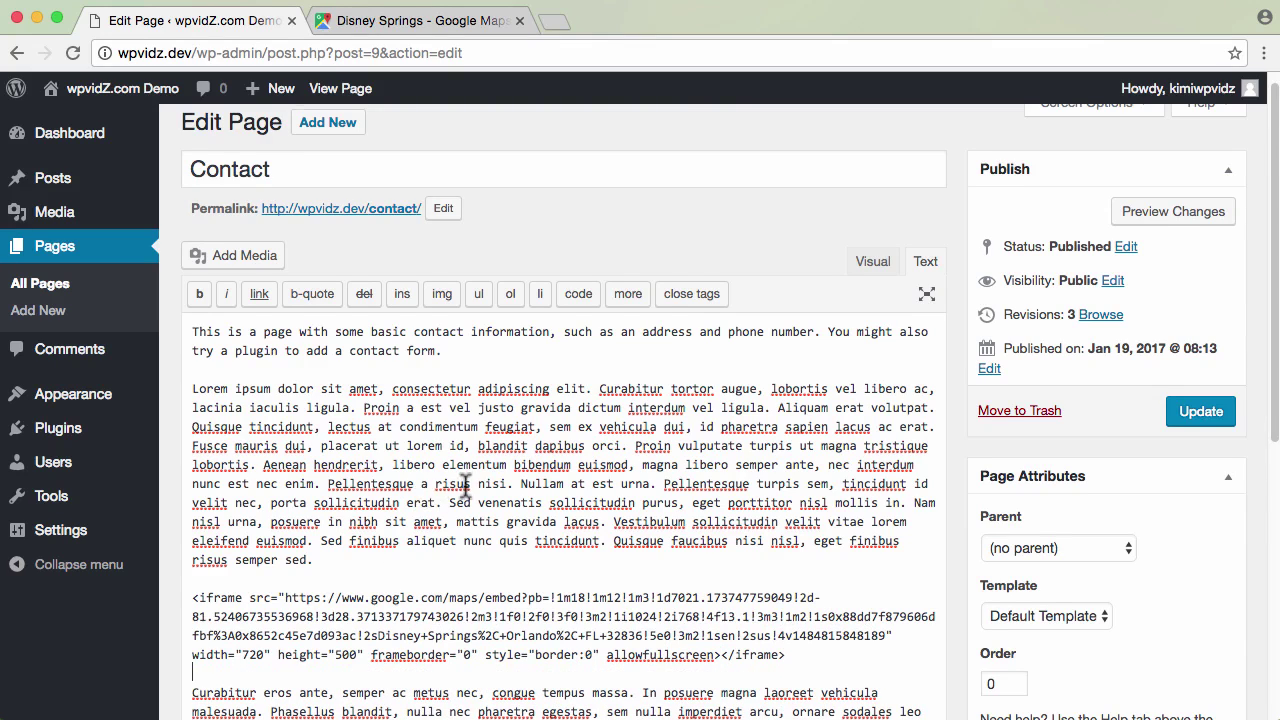
pyautogui.scroll(-3, 587, 497)
pyautogui.moveTo(786, 527); pyautogui.dragTo(192, 469)
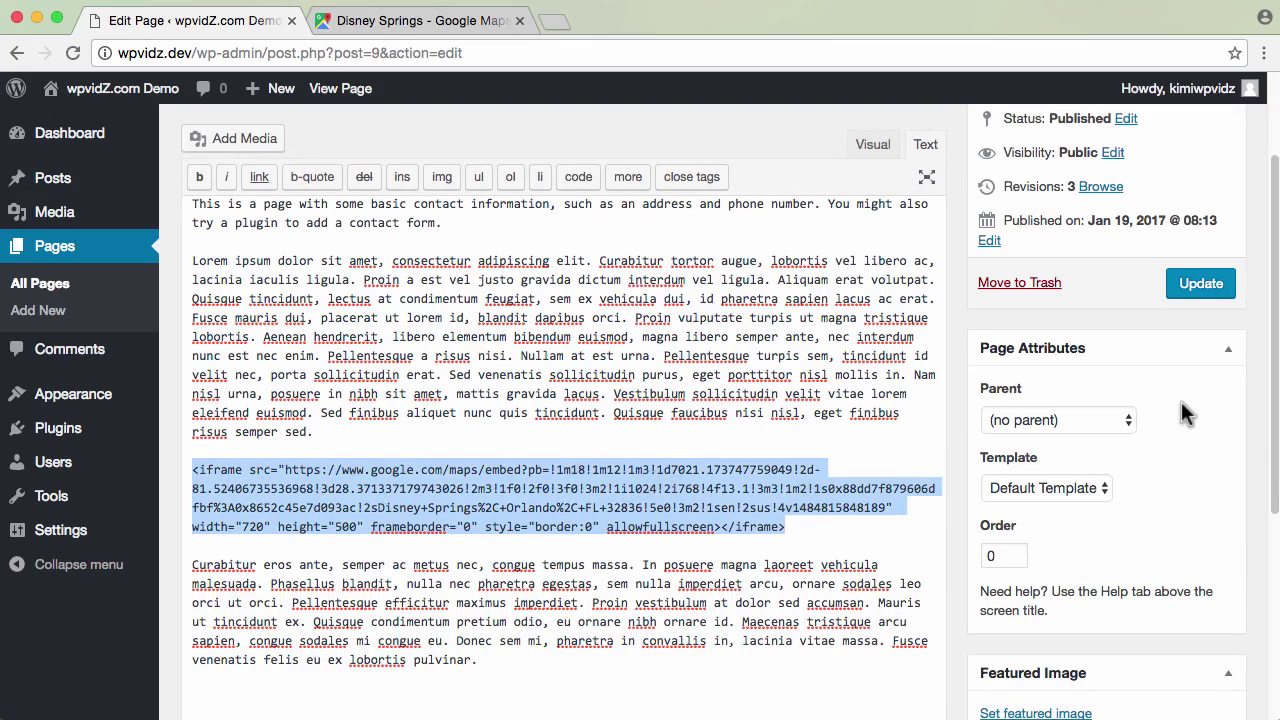
# Preview the Contact page changes and examine how the embedded map sits between the paragraphs
pyautogui.scroll(3, 1185, 415)
pyautogui.click(1112, 230)
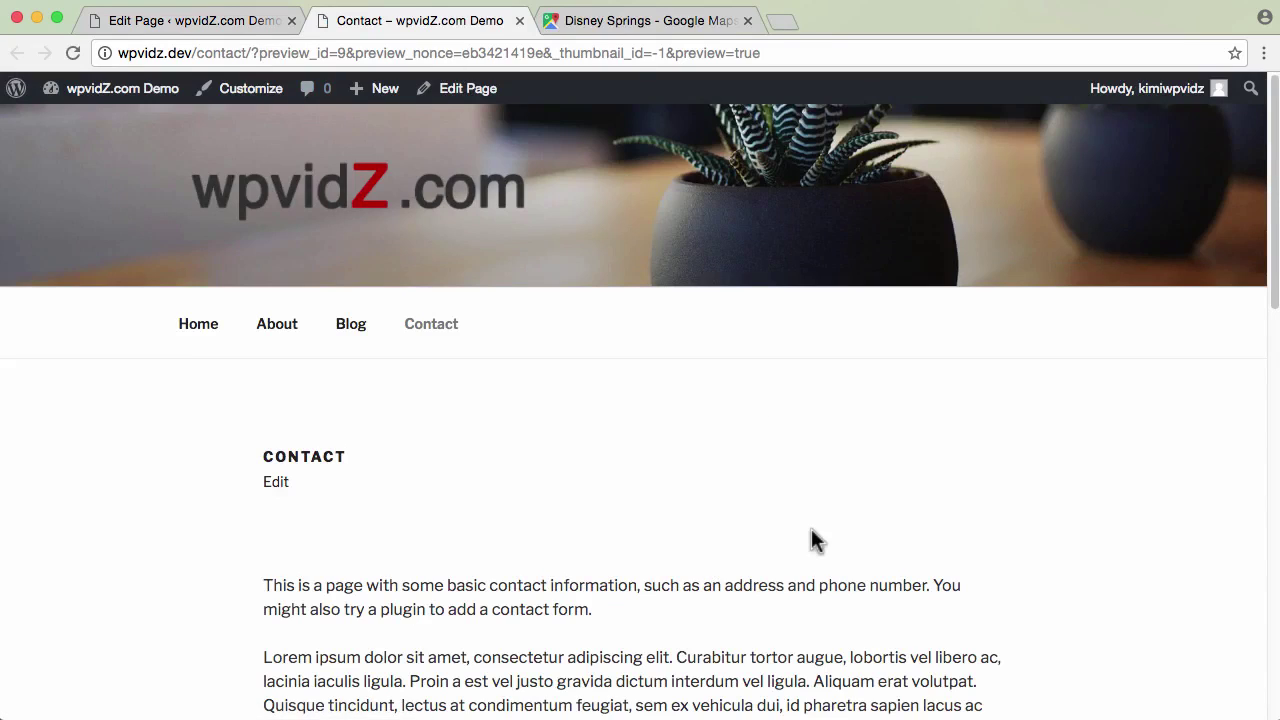
pyautogui.scroll(-3, 811, 528)
pyautogui.scroll(-5, 813, 537)
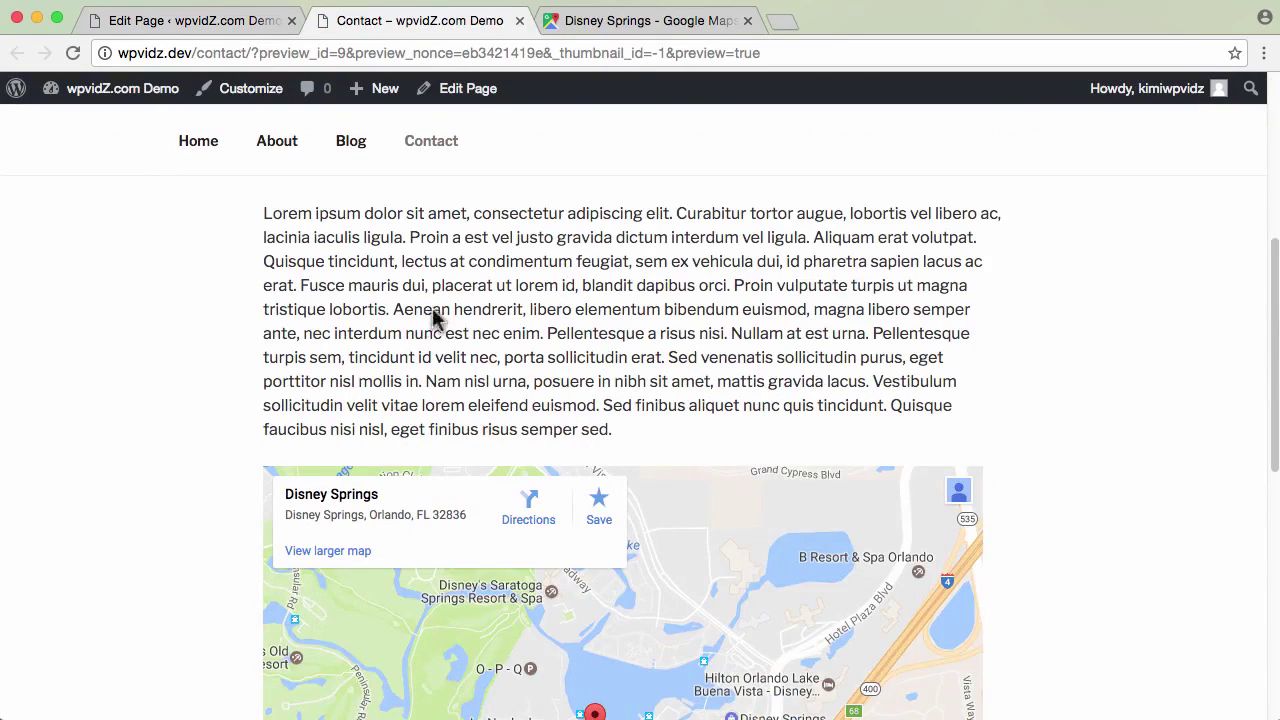
pyautogui.scroll(-5, 1055, 535)
pyautogui.scroll(5, 1060, 530)
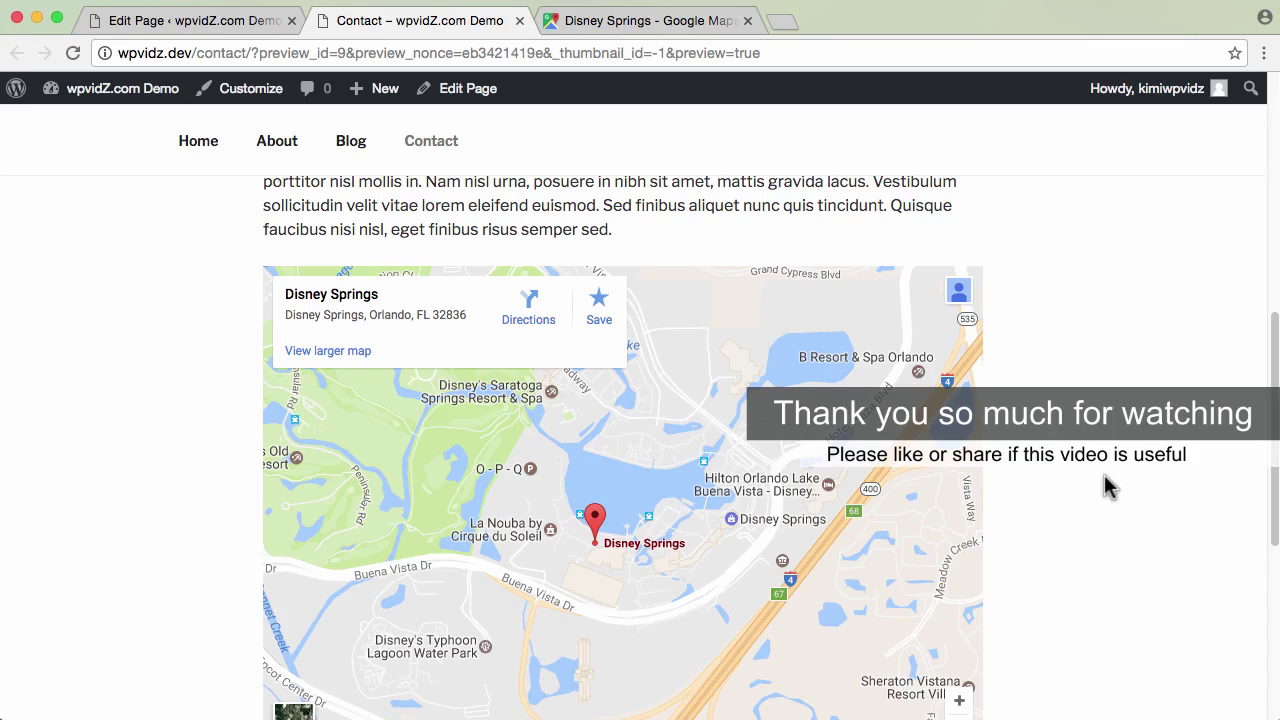
# Open the Contact page in the Customizer and examine the embedded map in the tablet preview
pyautogui.click(233, 110)
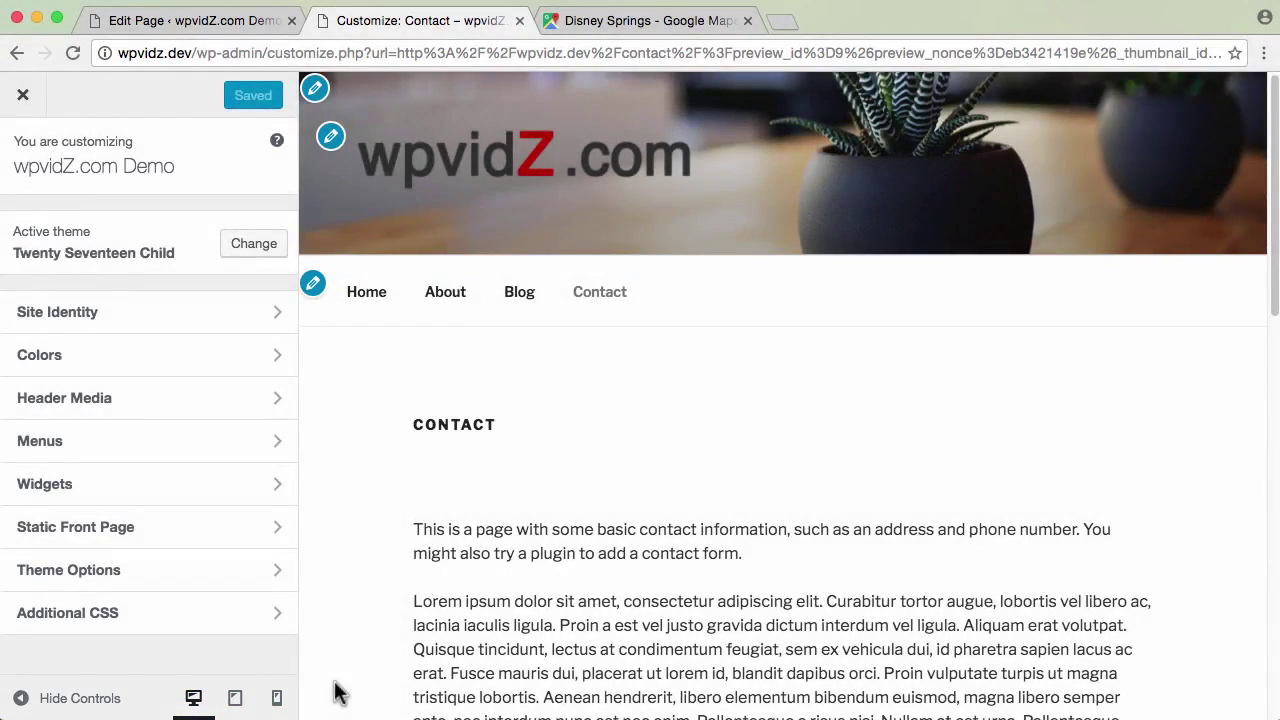
pyautogui.click(236, 700)
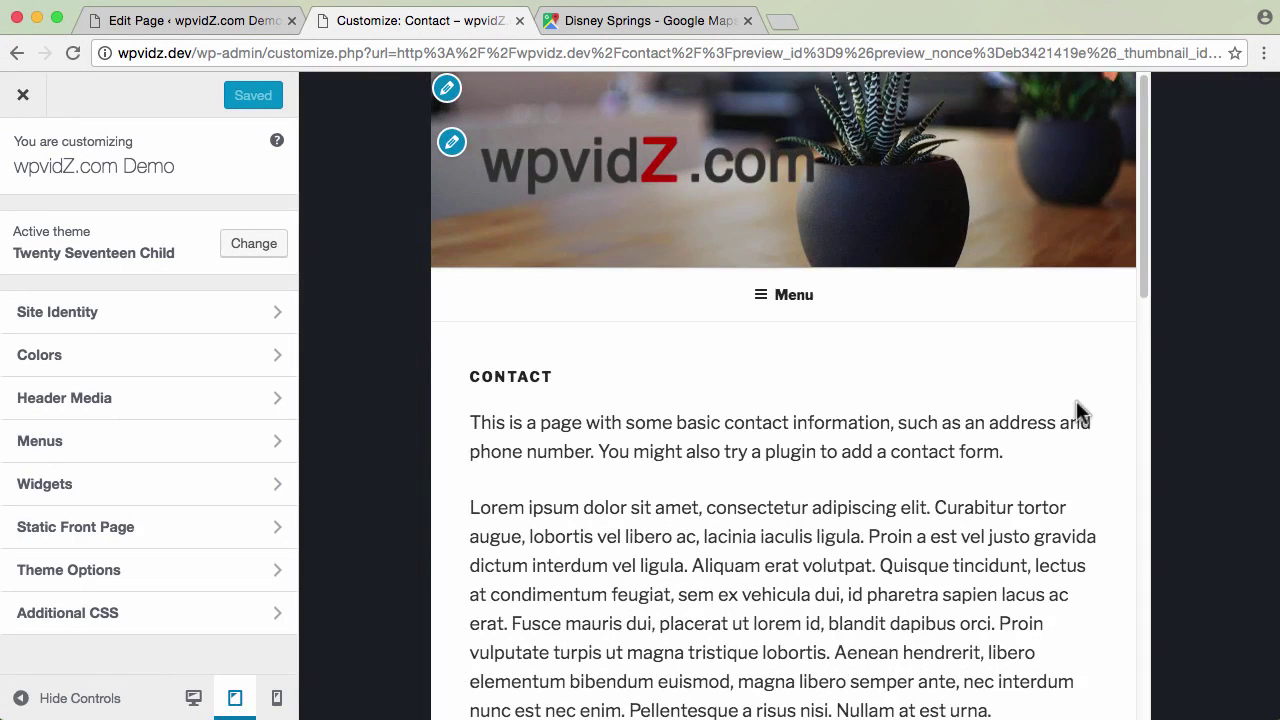
pyautogui.scroll(-5, 1078, 410)
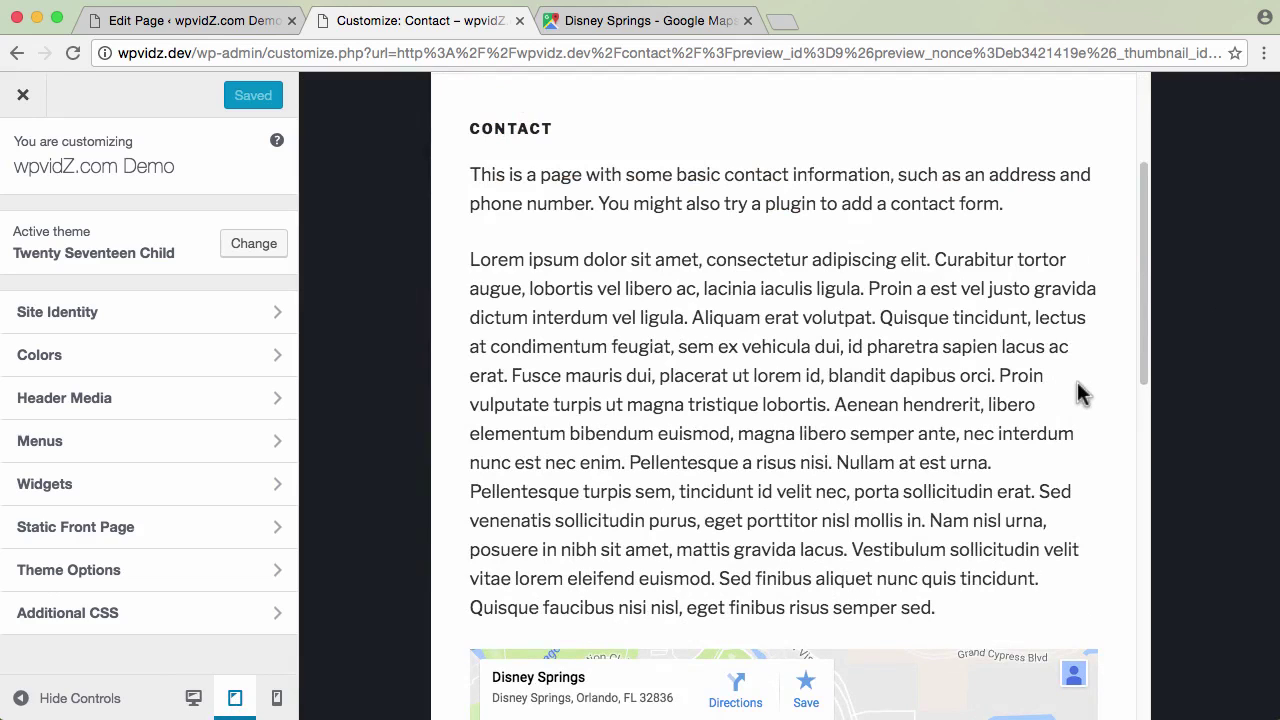
pyautogui.scroll(-4, 1080, 392)
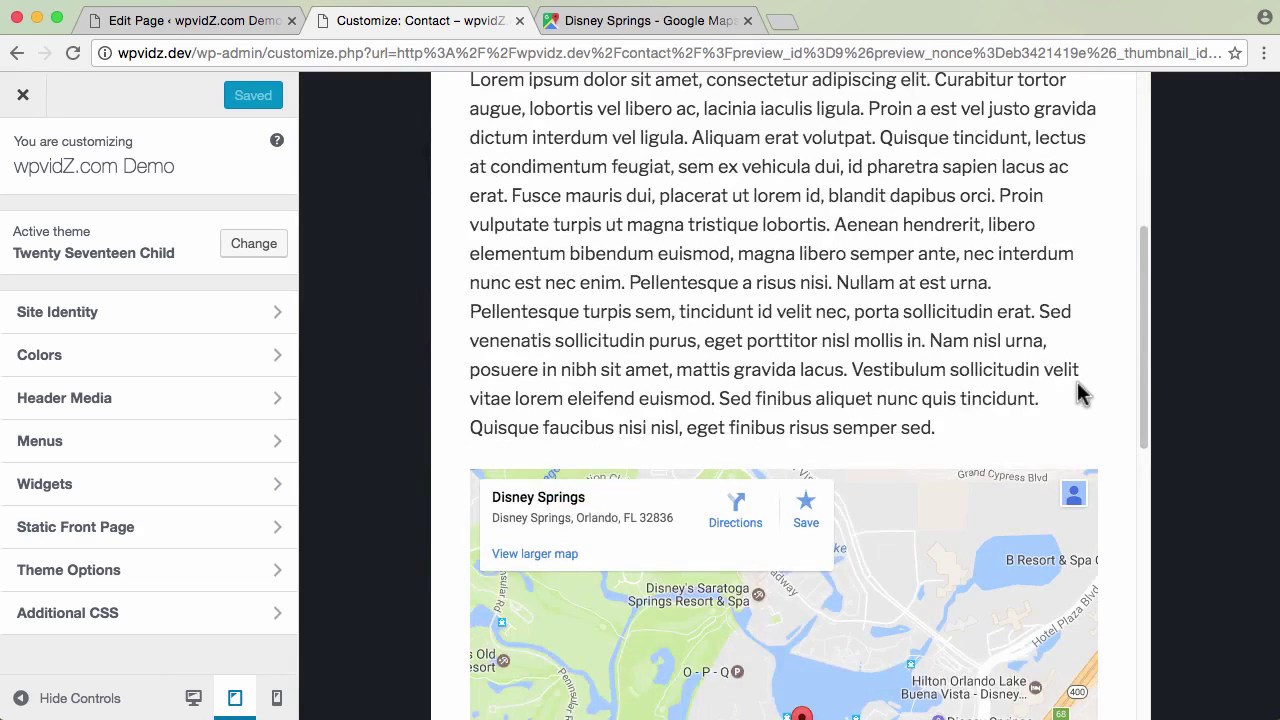
pyautogui.scroll(-2, 1080, 391)
pyautogui.scroll(-3, 1007, 307)
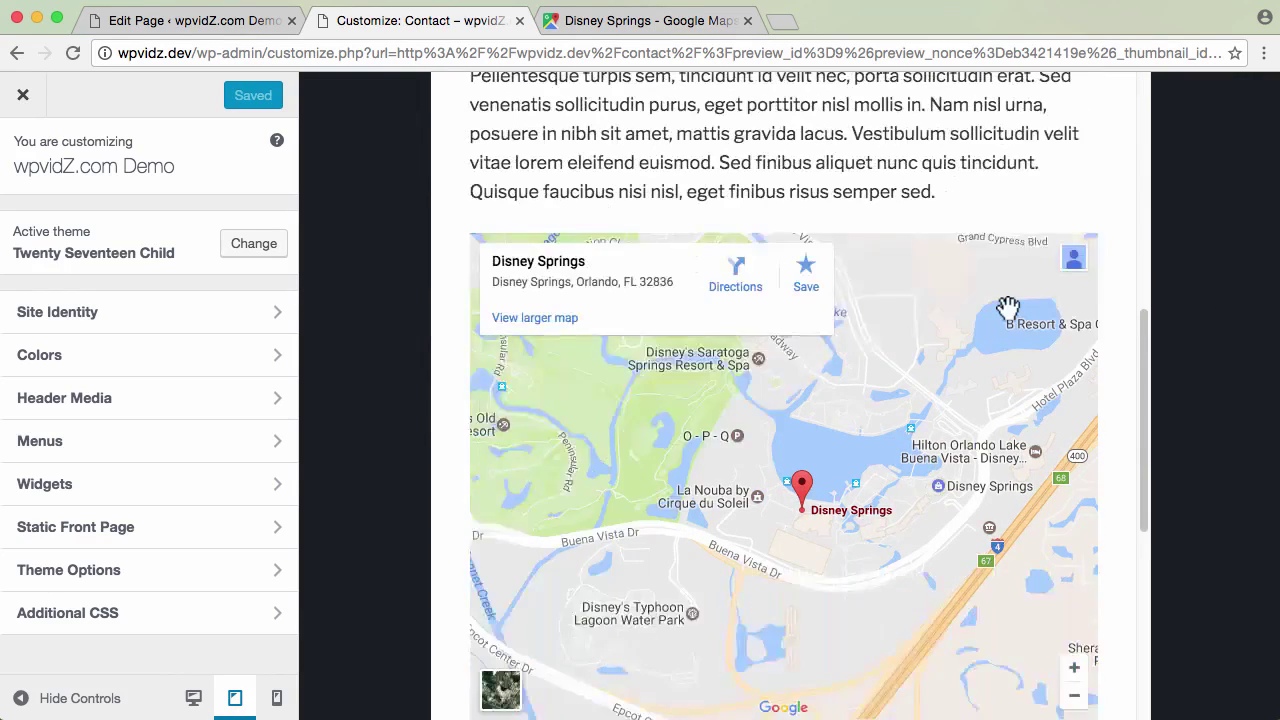
pyautogui.scroll(-2, 1007, 307)
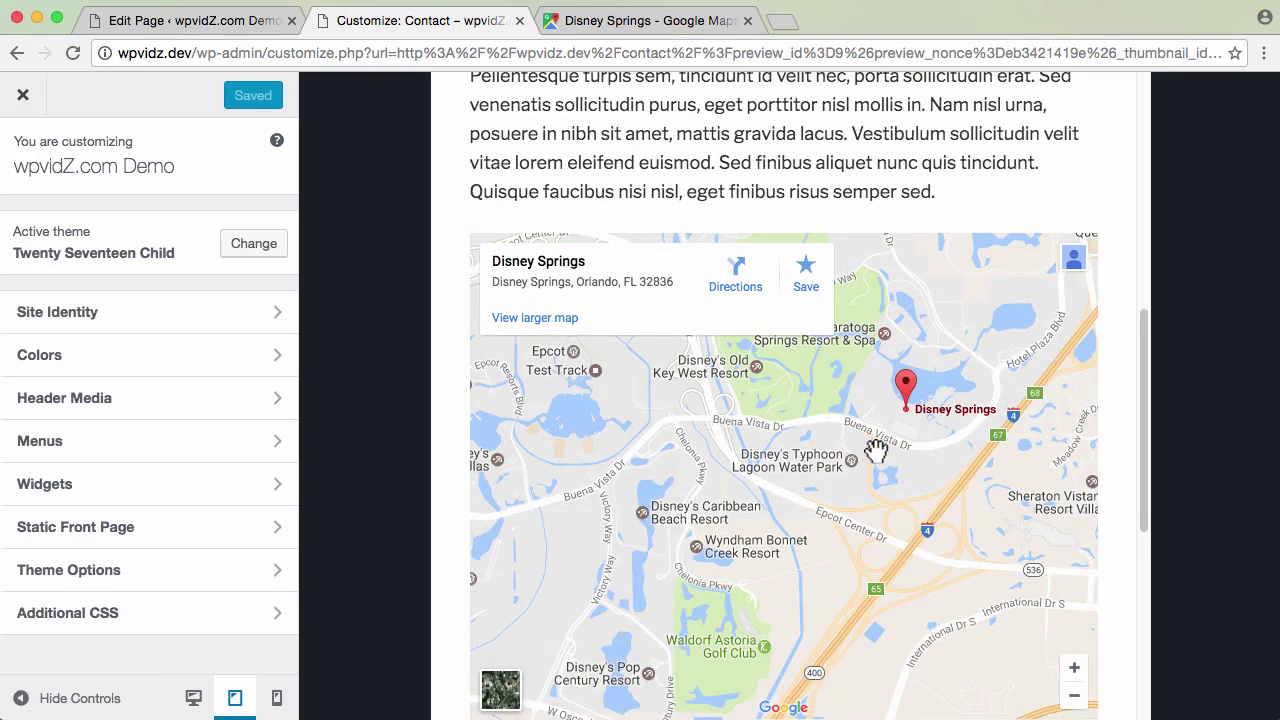
# Check the embedded map in the mobile and desktop previews, and close the Customizer
pyautogui.click(277, 698)
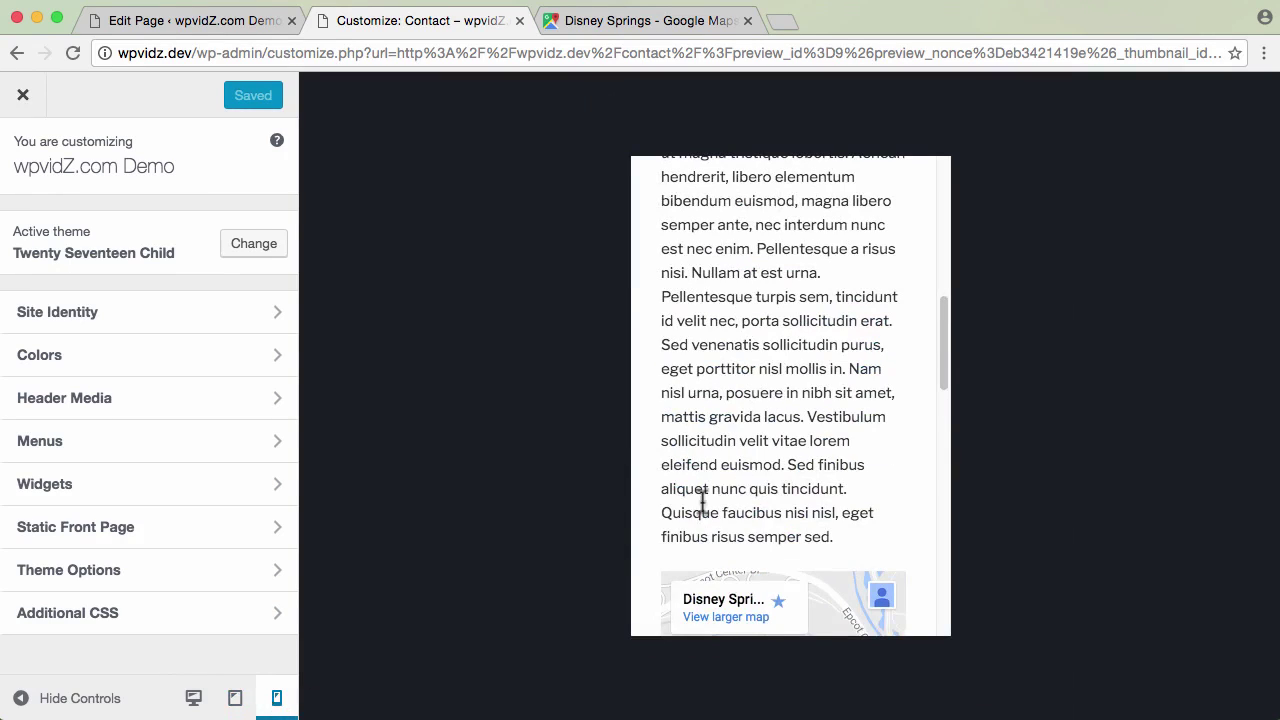
pyautogui.moveTo(946, 343); pyautogui.dragTo(946, 386)
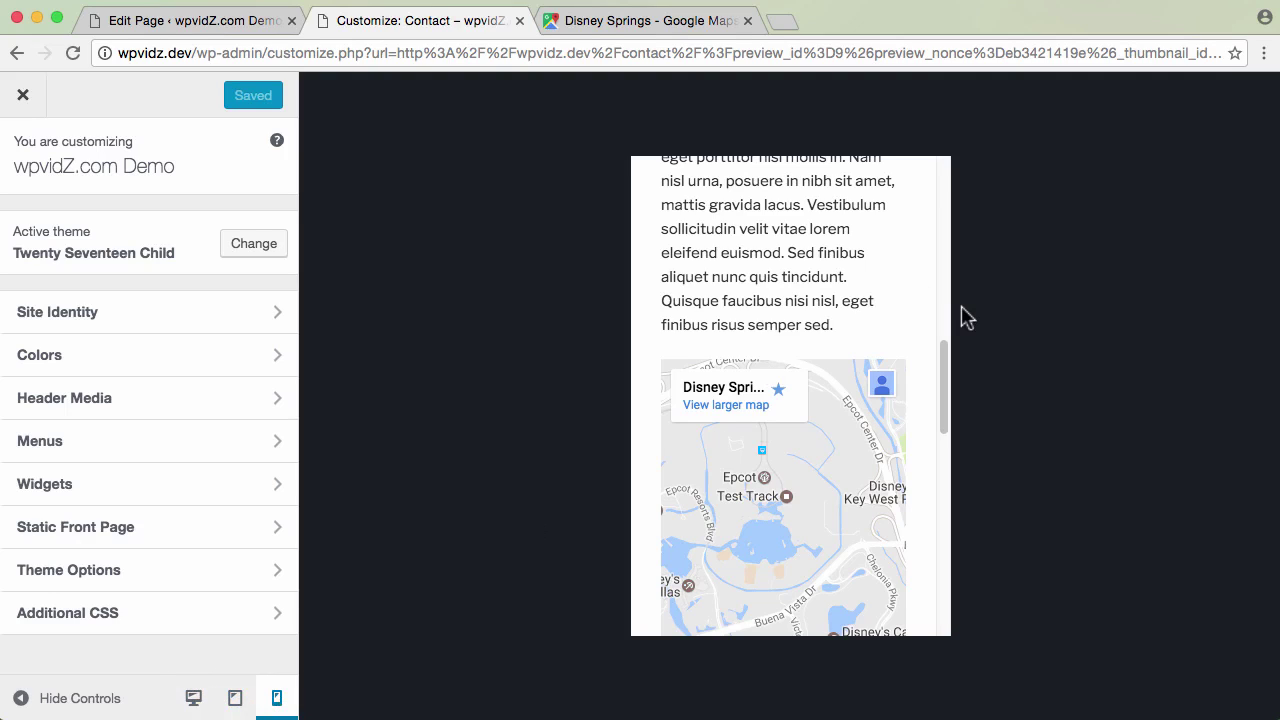
pyautogui.click(193, 698)
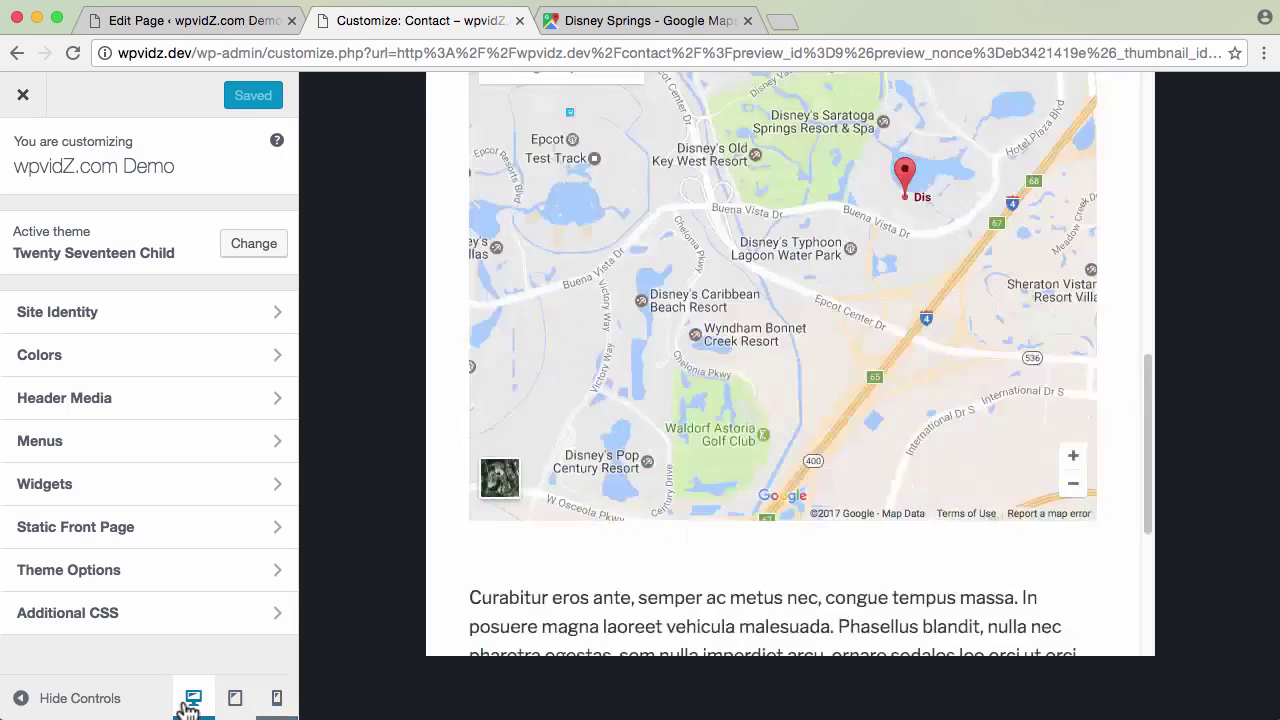
pyautogui.scroll(3, 995, 498)
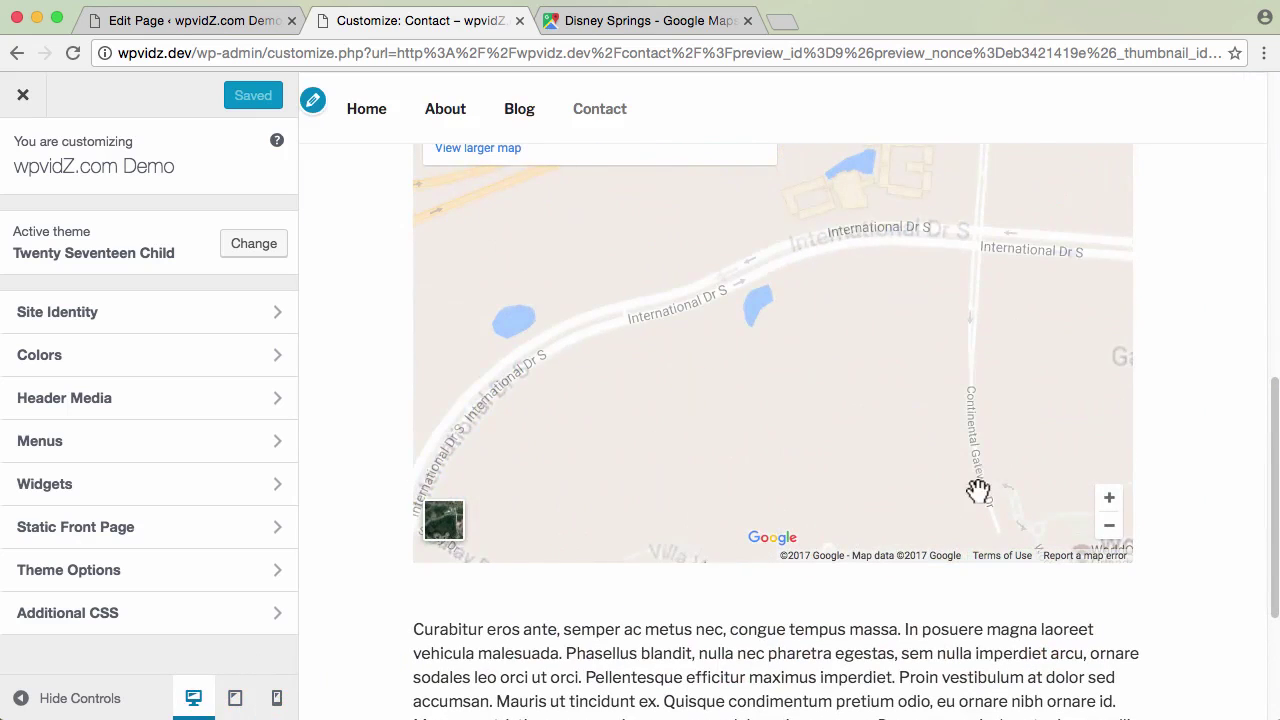
pyautogui.click(26, 97)
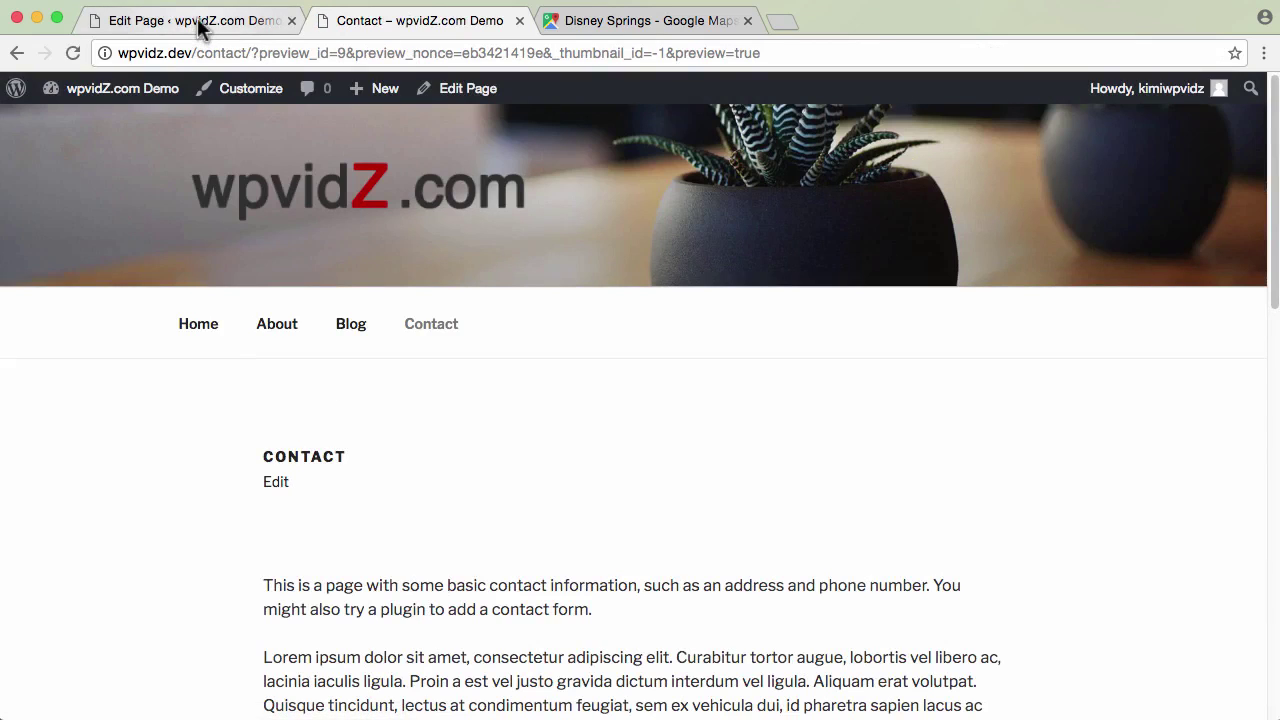
# Return to the Contact page editor, update the page to publish the embedded map, and view the live page
pyautogui.click(200, 25)
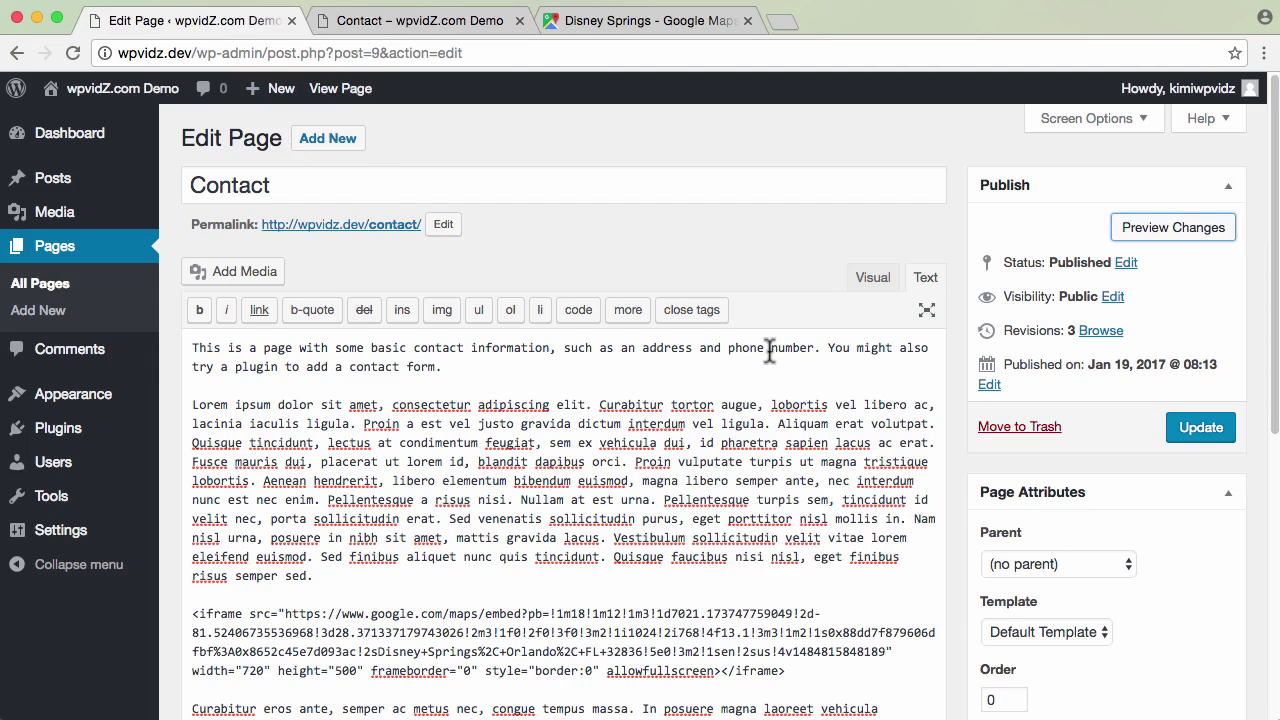
pyautogui.click(1205, 432)
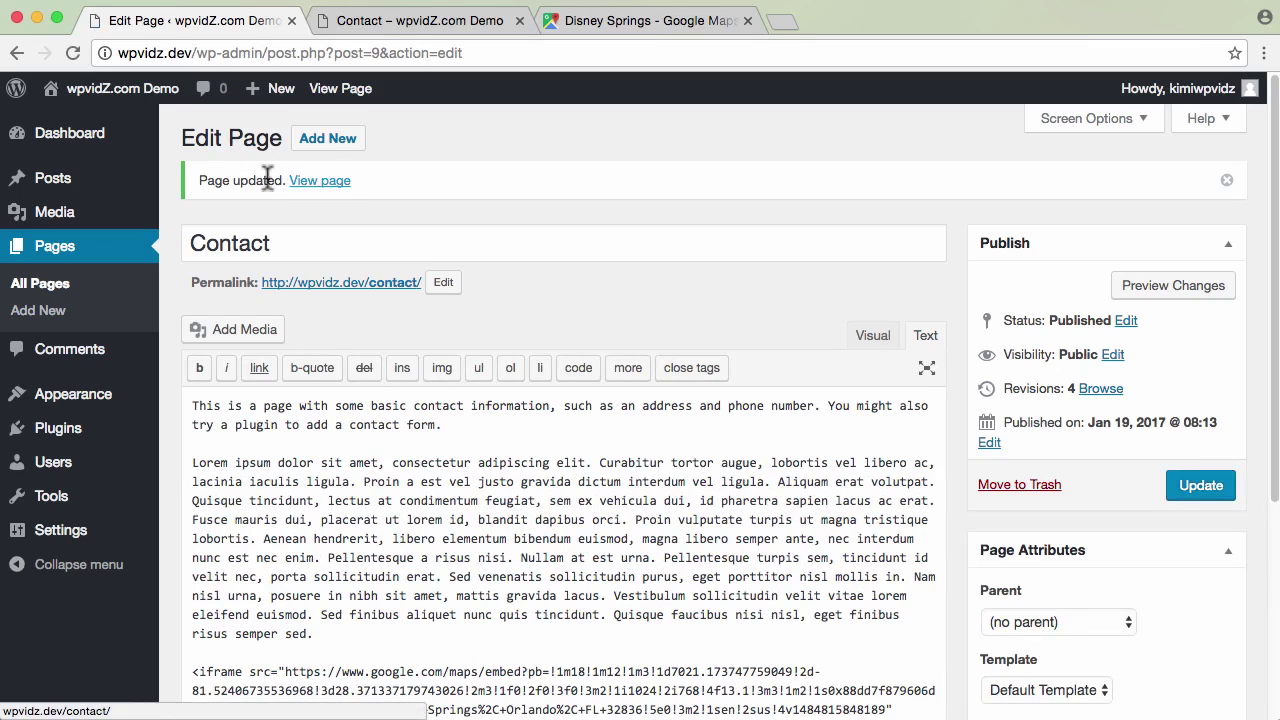
pyautogui.click(330, 186)
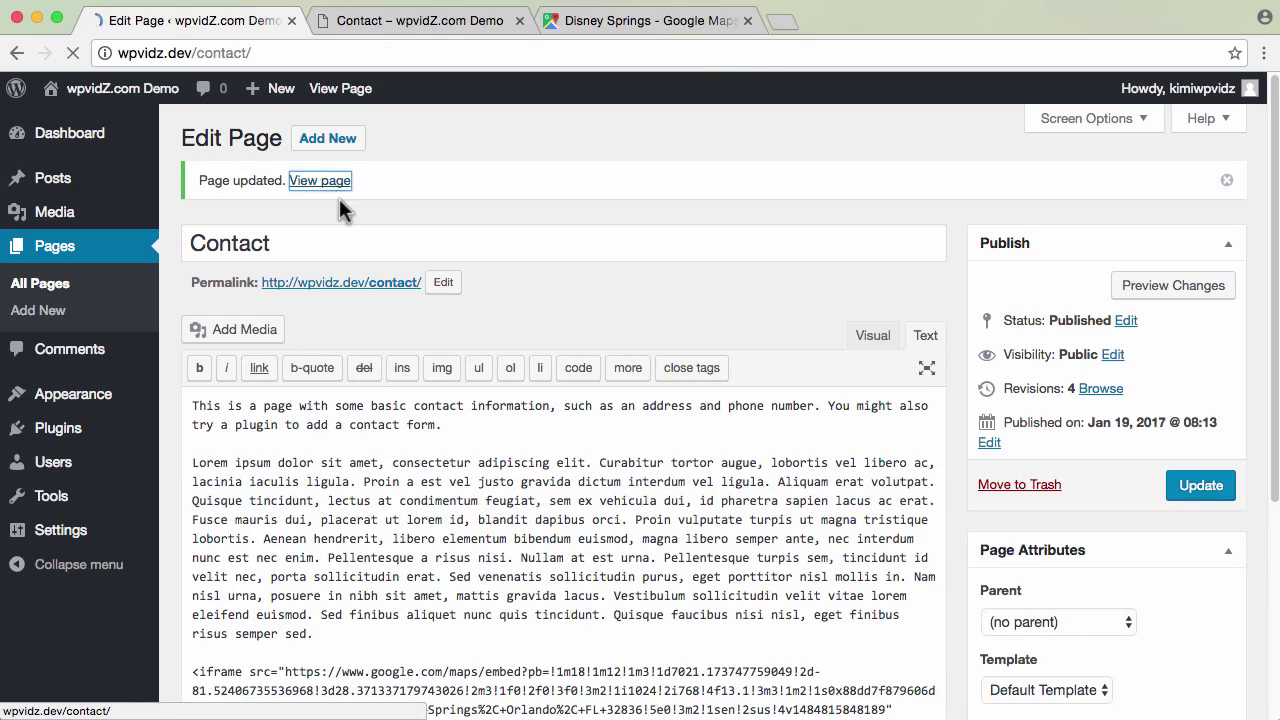
# Close the old preview tab and examine the embedded map on the live Contact page
pyautogui.click(520, 20)
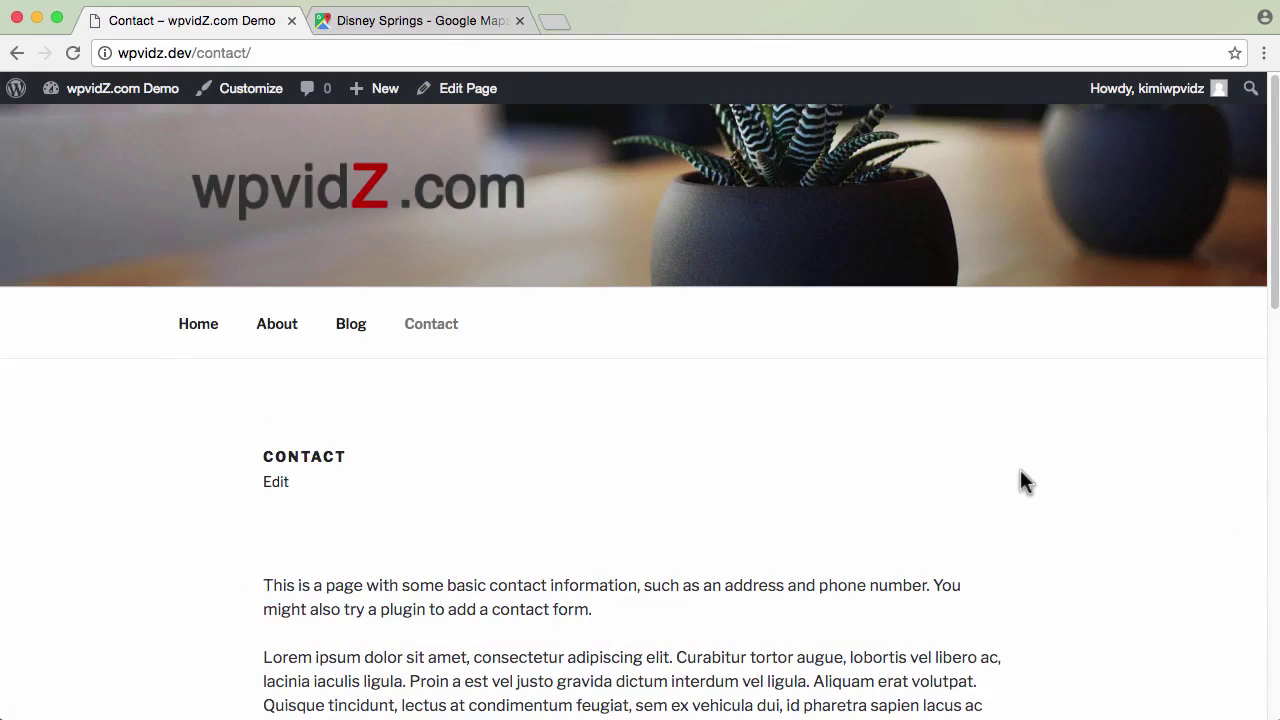
pyautogui.scroll(-5, 1037, 478)
pyautogui.scroll(-2, 1040, 485)
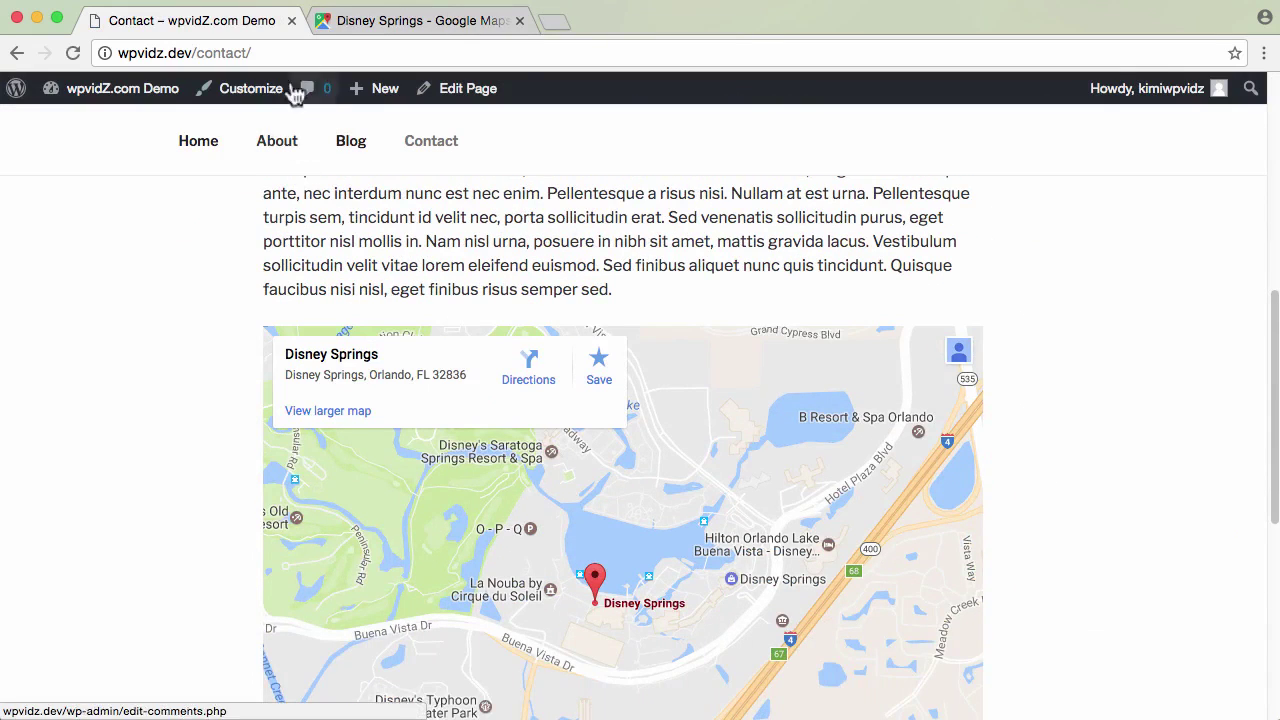
pyautogui.click(101, 44)
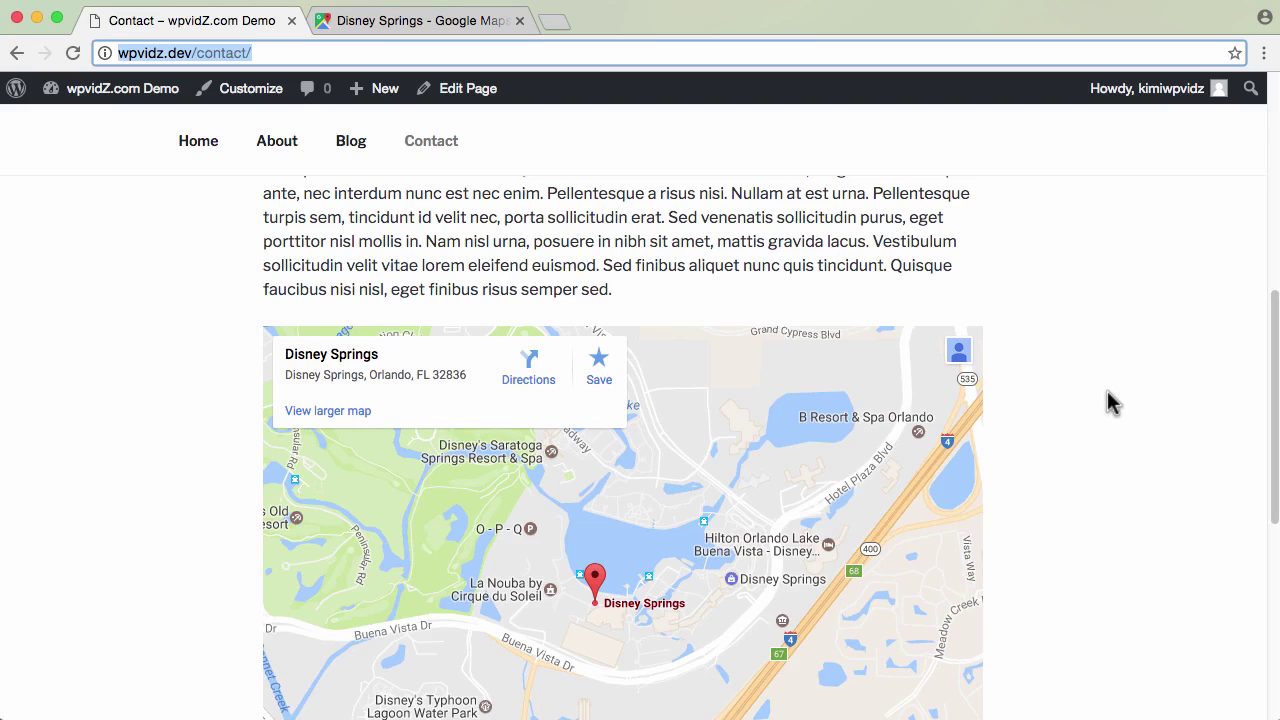
pyautogui.scroll(3, 1112, 402)
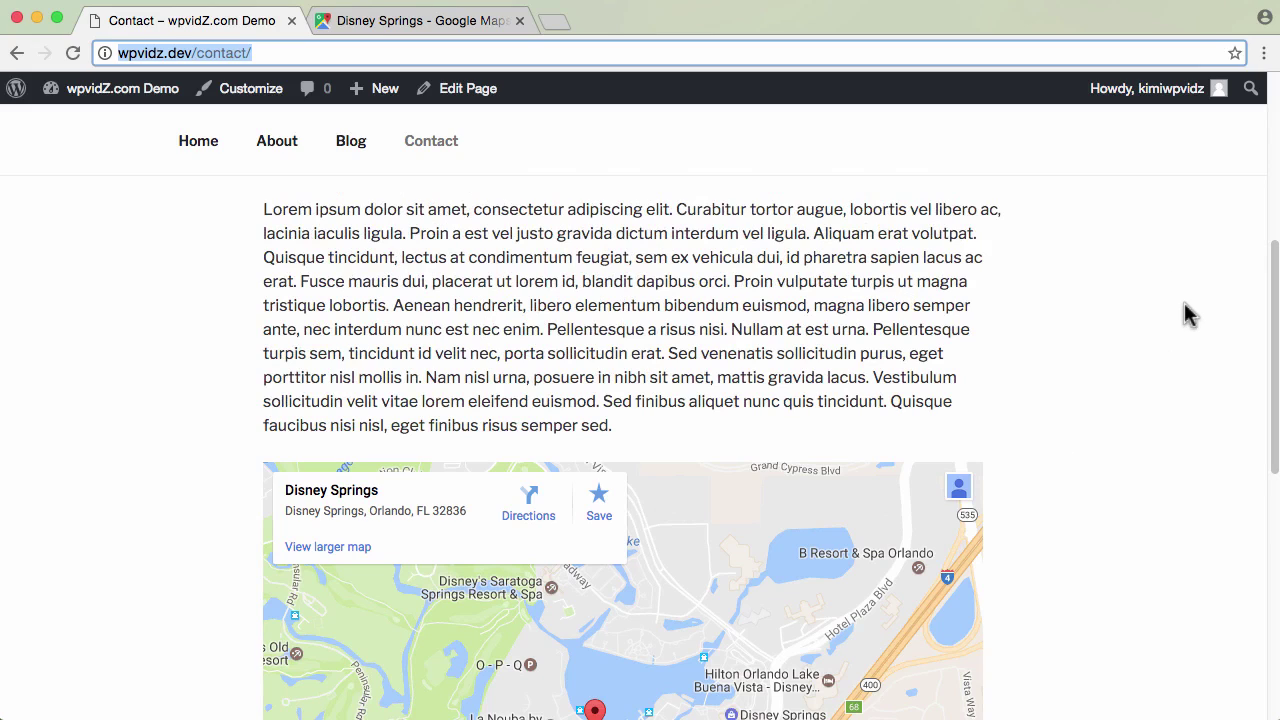
# Reopen the Contact page for editing and set the map iframe's width to 740 and its height to 600
pyautogui.click(463, 100)
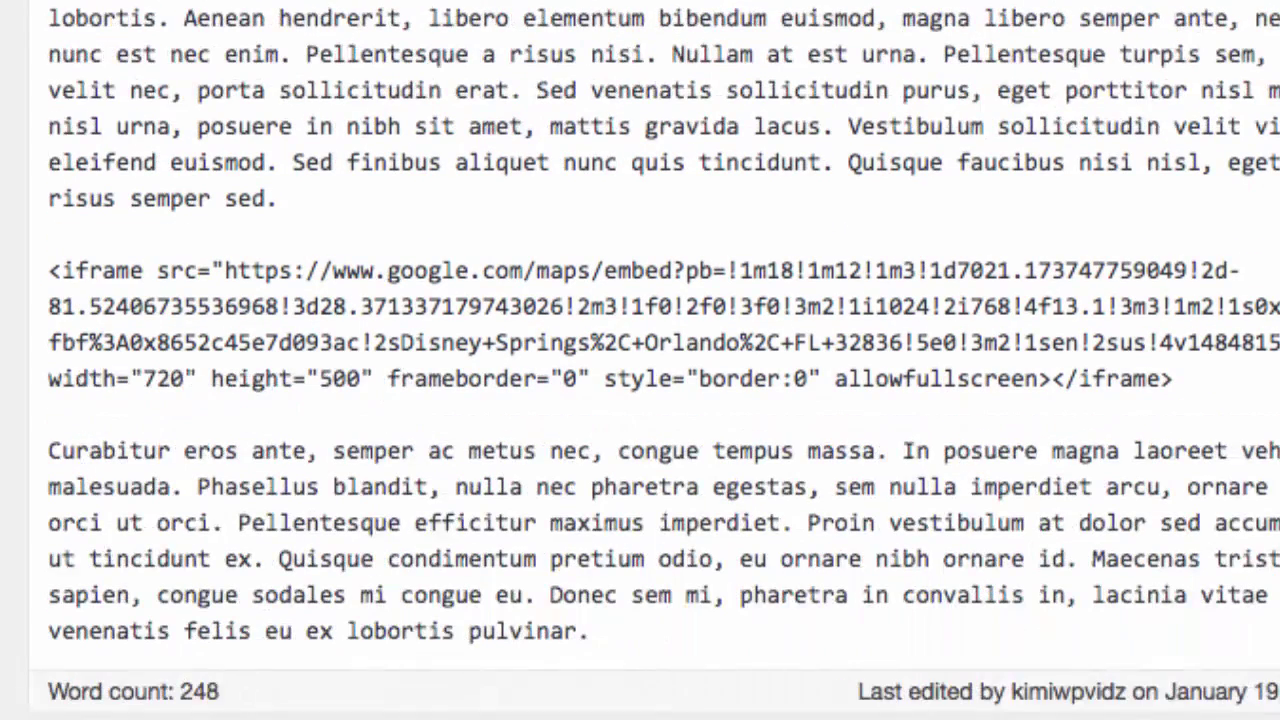
pyautogui.moveTo(1247, 380); pyautogui.dragTo(50, 270)
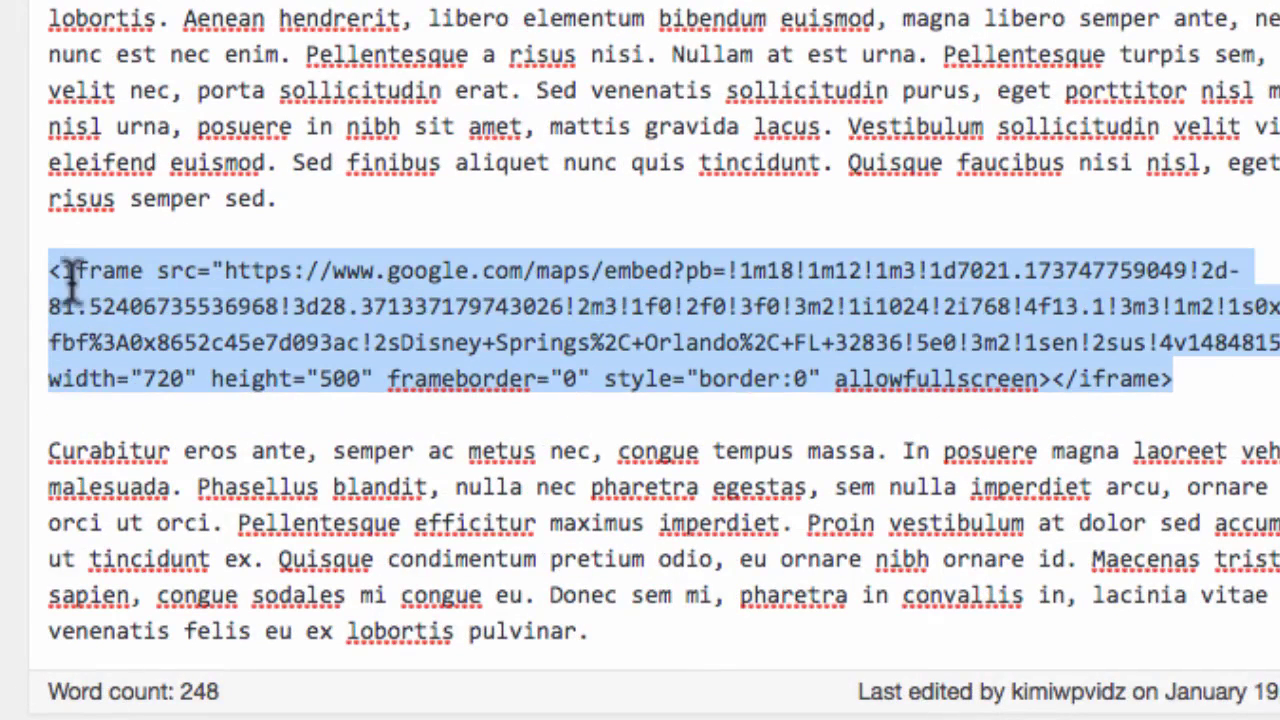
pyautogui.click(63, 374)
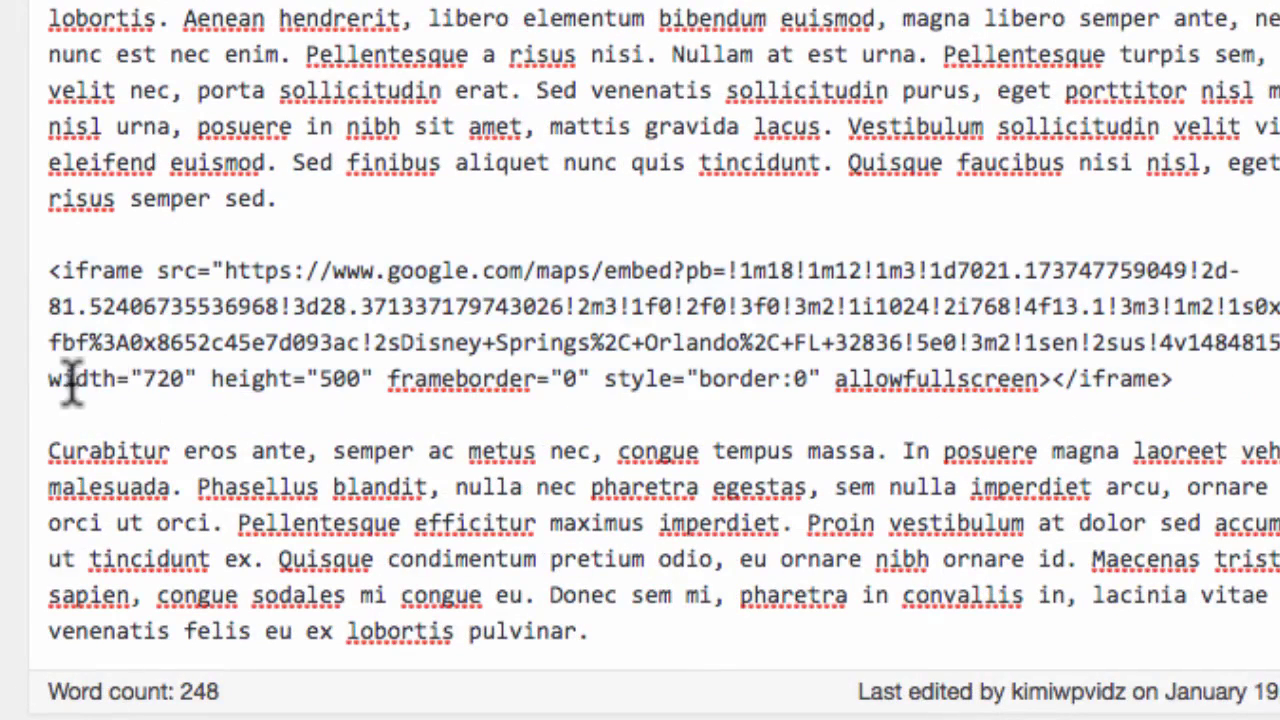
pyautogui.moveTo(48, 378); pyautogui.dragTo(370, 380)
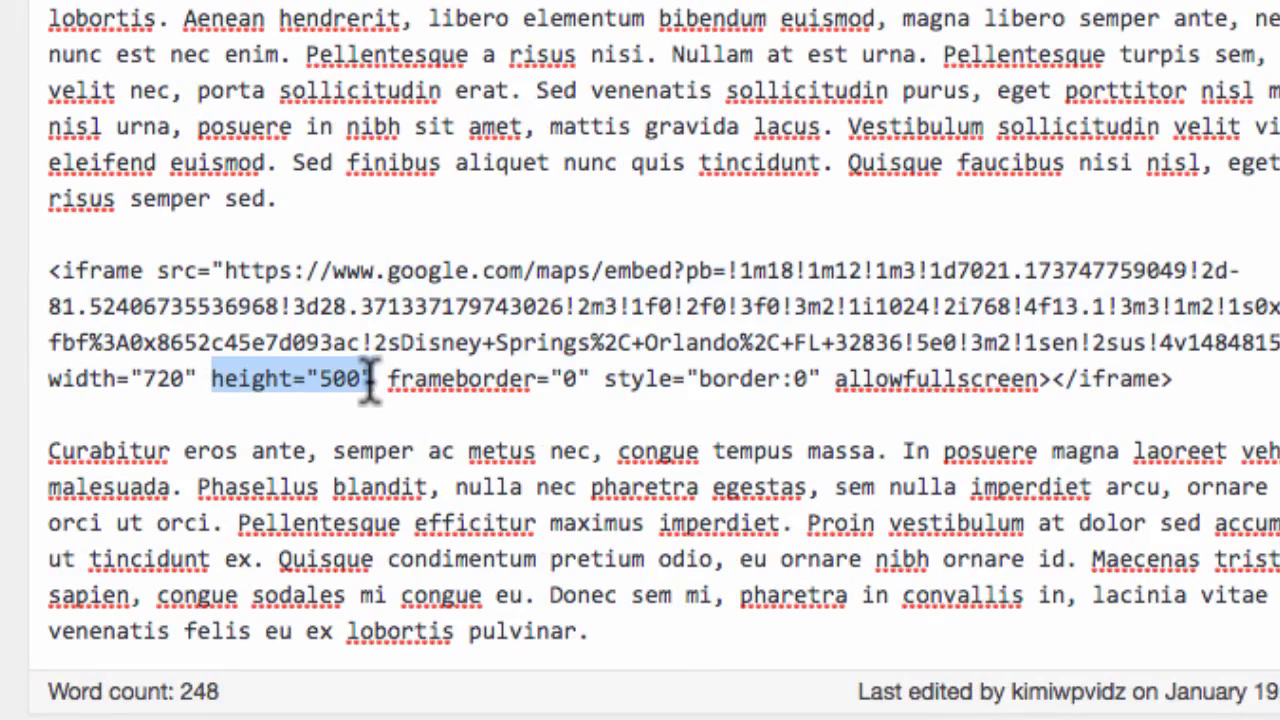
pyautogui.click(177, 397)
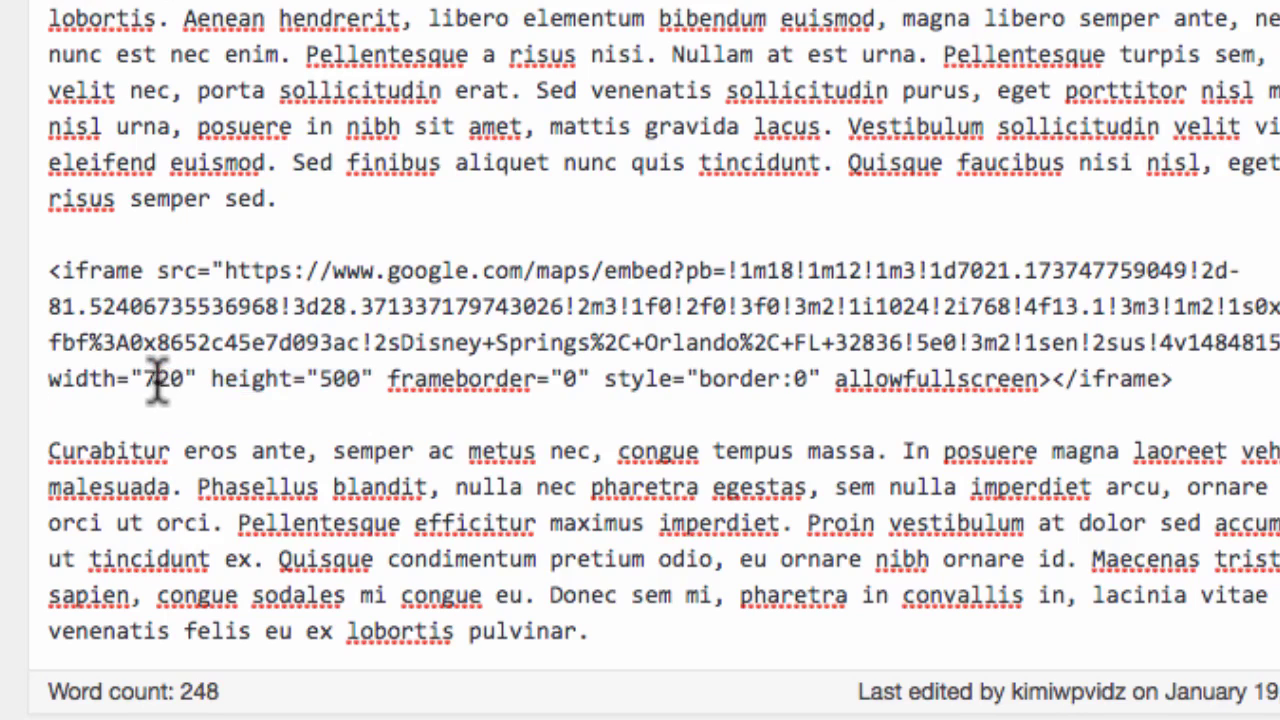
pyautogui.click(146, 382)
pyautogui.moveTo(146, 382); pyautogui.dragTo(184, 380)
pyautogui.click(175, 398)
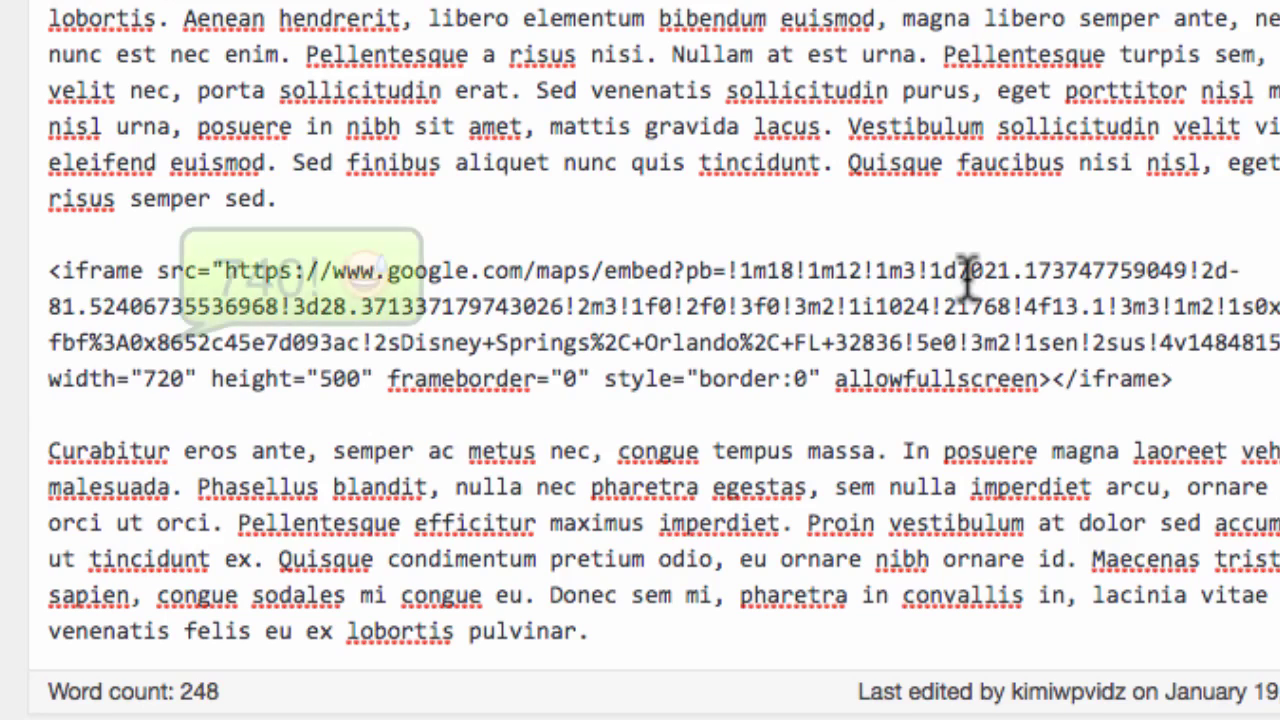
pyautogui.moveTo(157, 382); pyautogui.dragTo(167, 383)
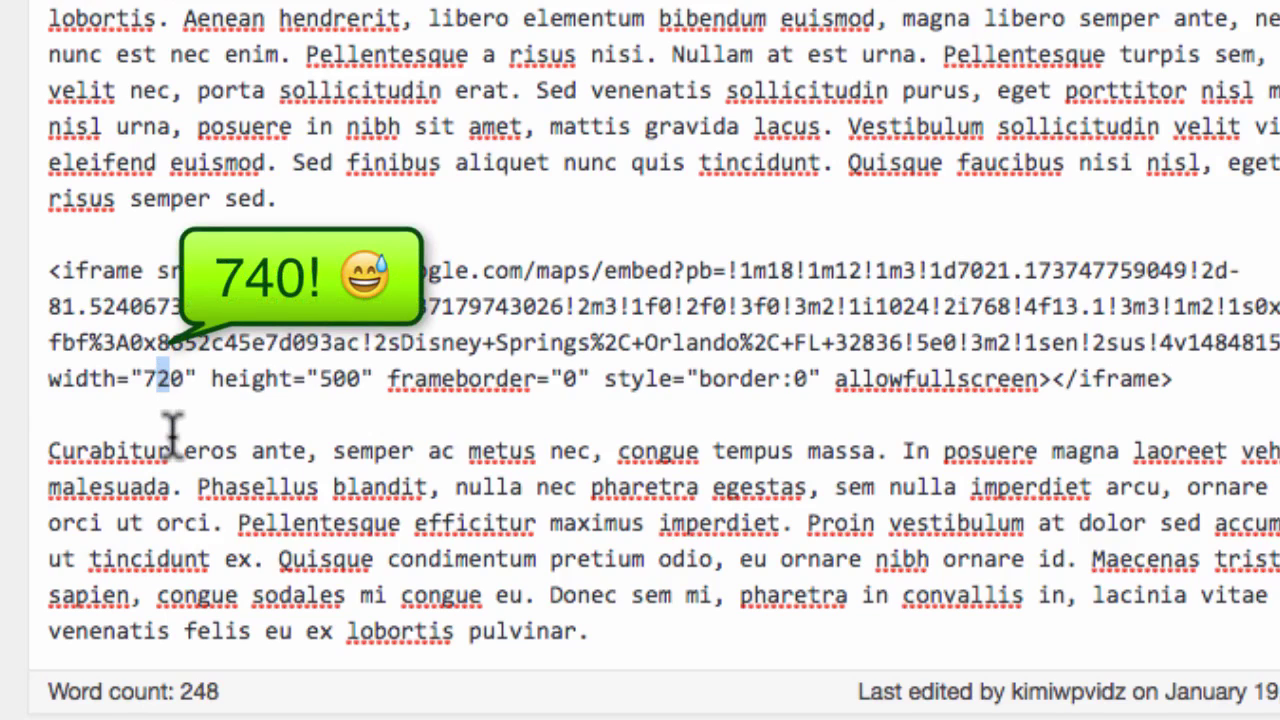
pyautogui.write('4')
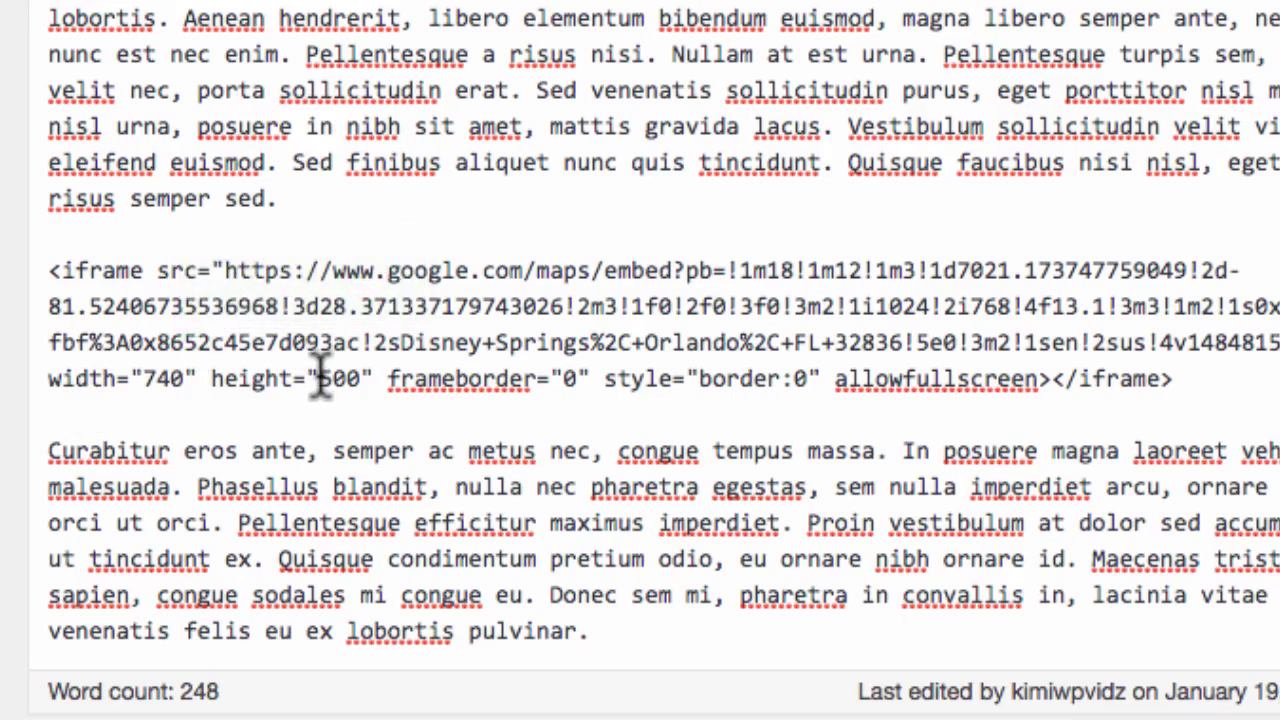
pyautogui.moveTo(320, 380); pyautogui.dragTo(331, 378)
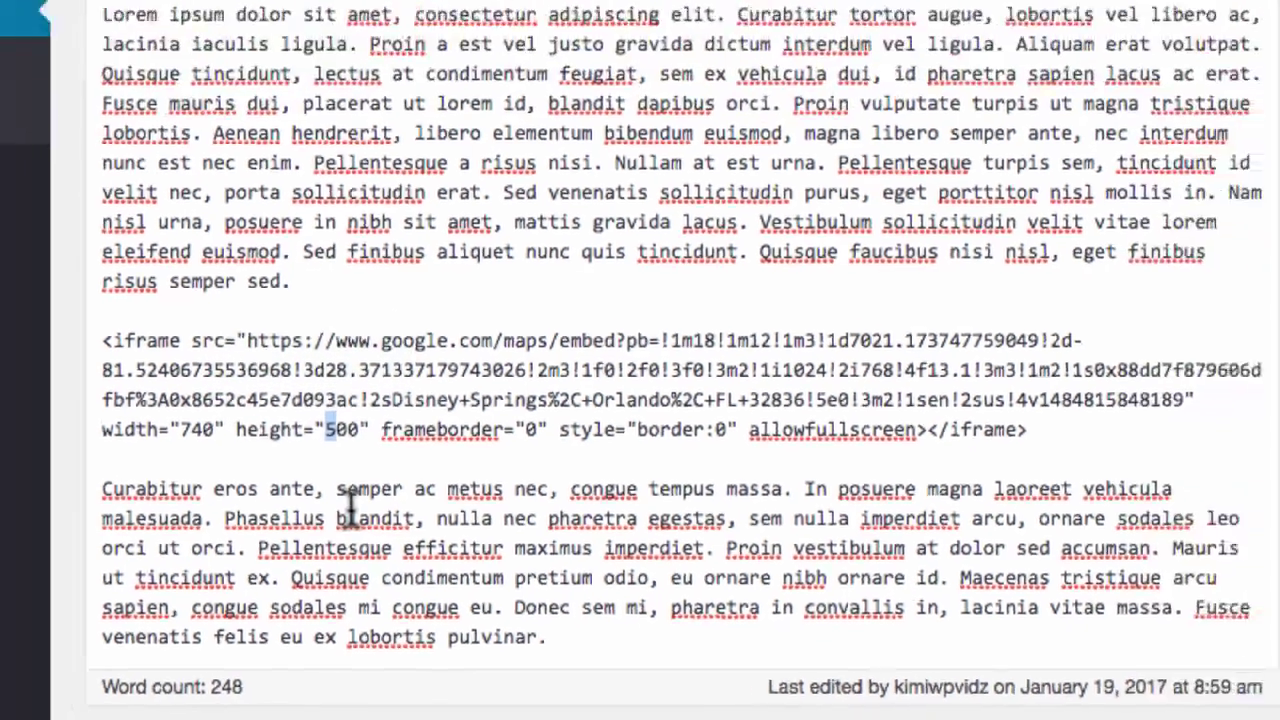
pyautogui.write('6')
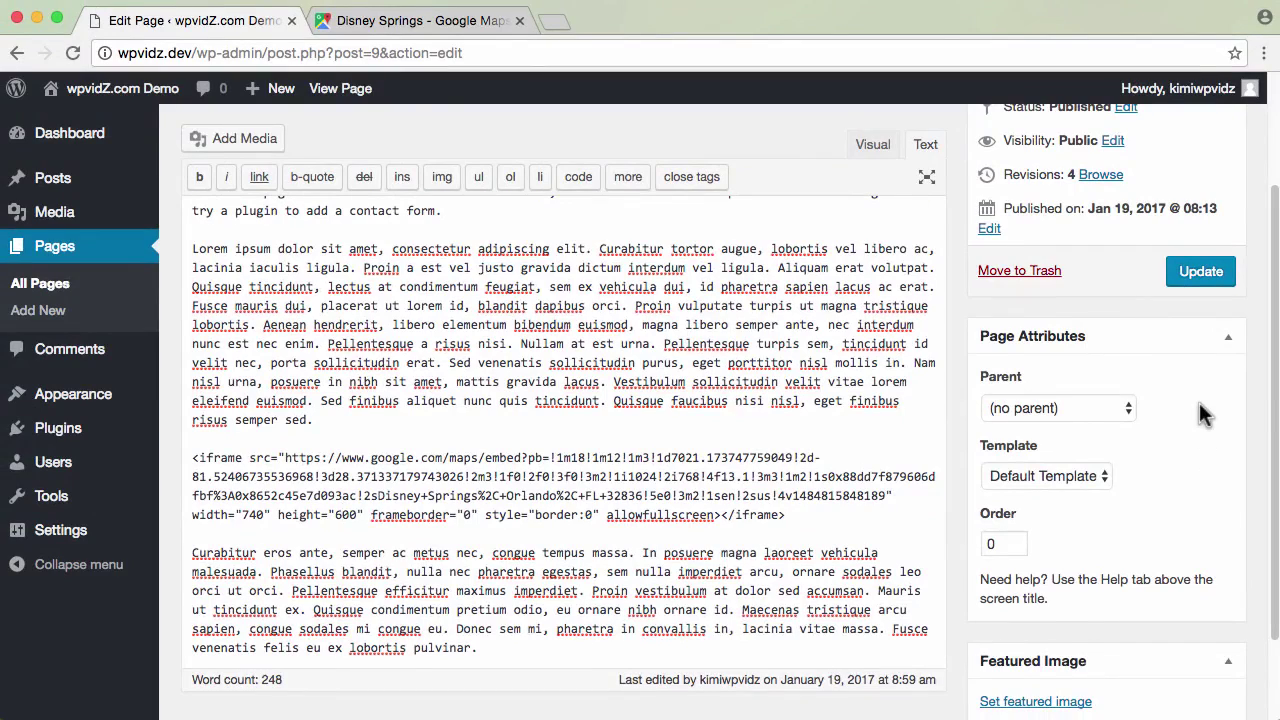
# Preview the Contact page changes and examine the resized map between the paragraphs
pyautogui.scroll(3, 1199, 402)
pyautogui.click(1169, 238)
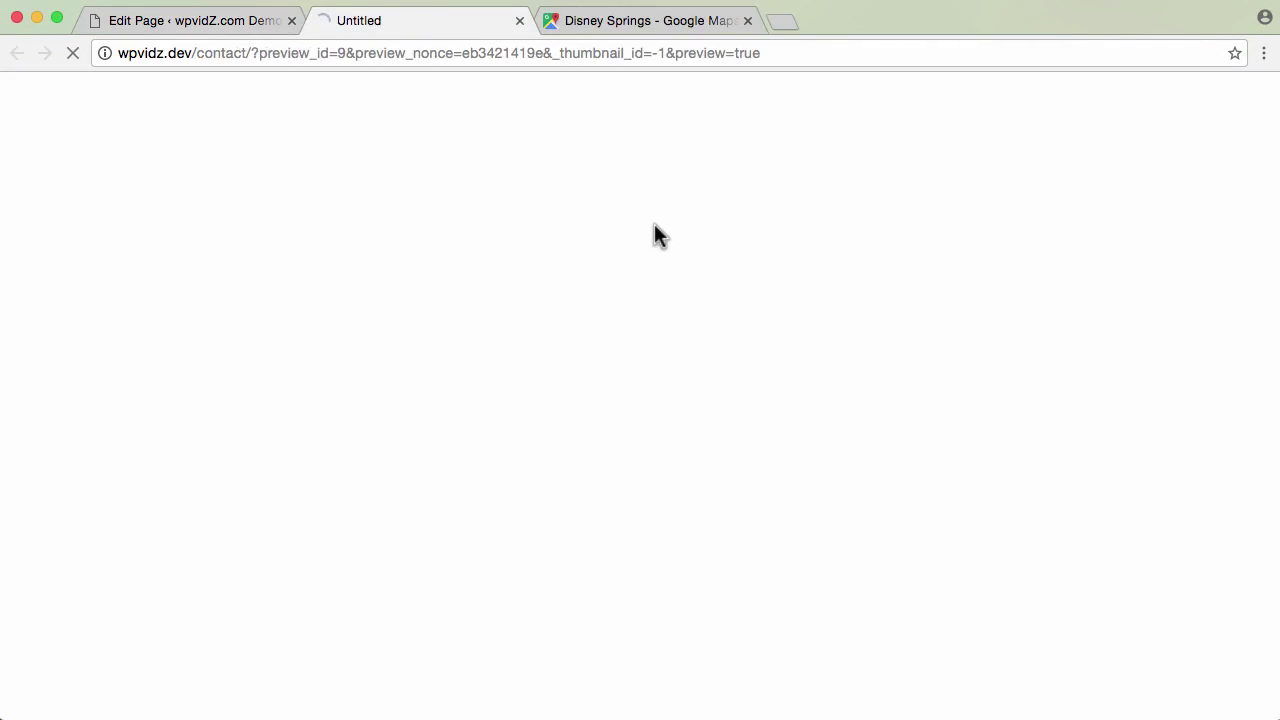
pyautogui.scroll(-5, 983, 542)
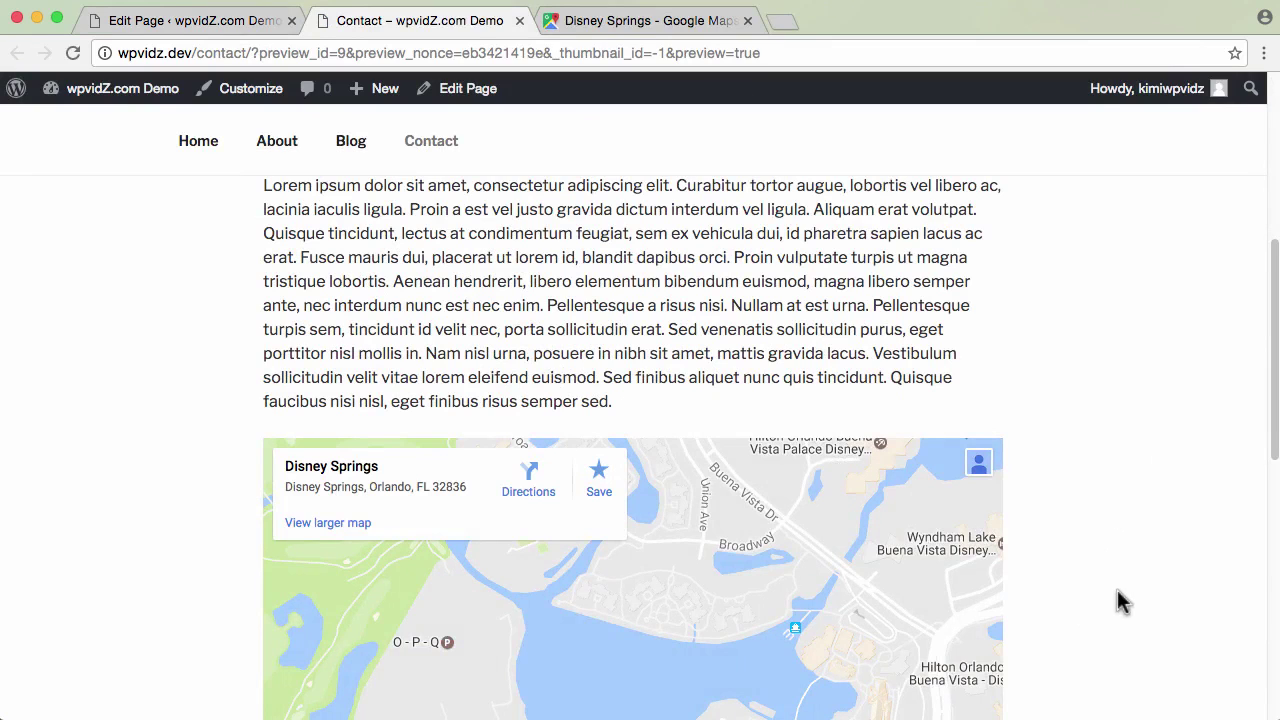
pyautogui.scroll(-5, 1116, 600)
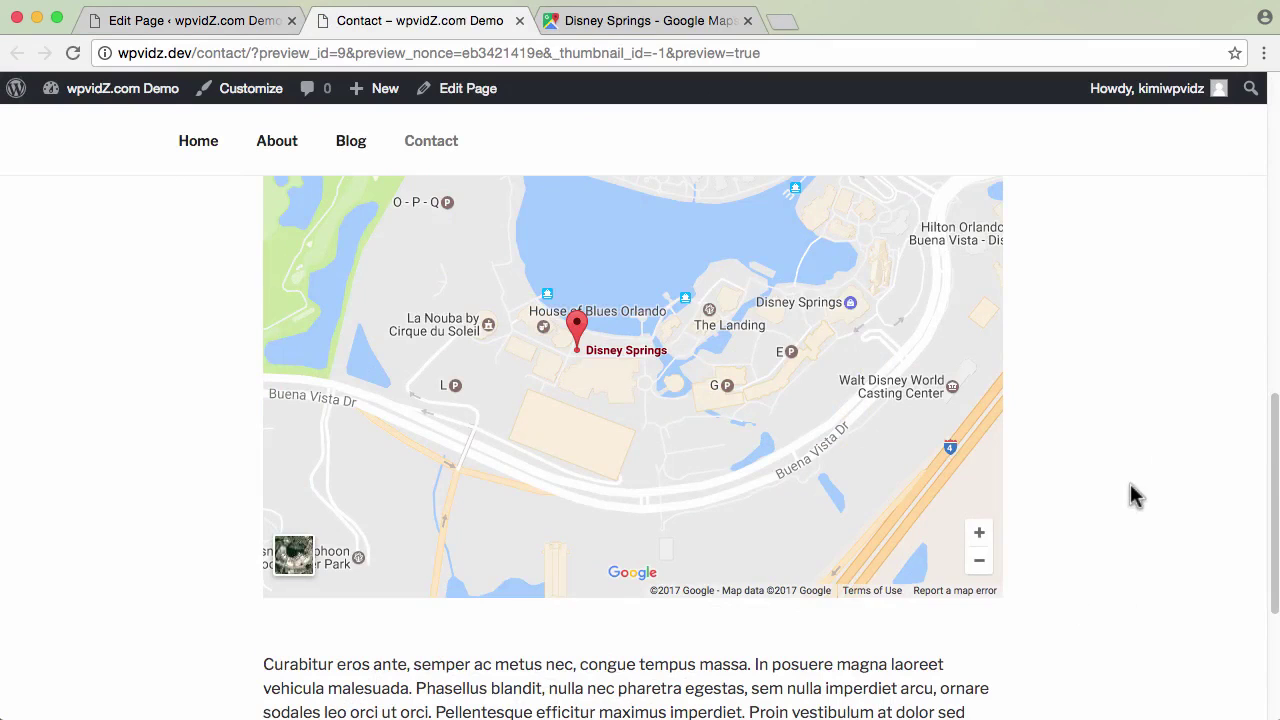
pyautogui.scroll(4, 1130, 496)
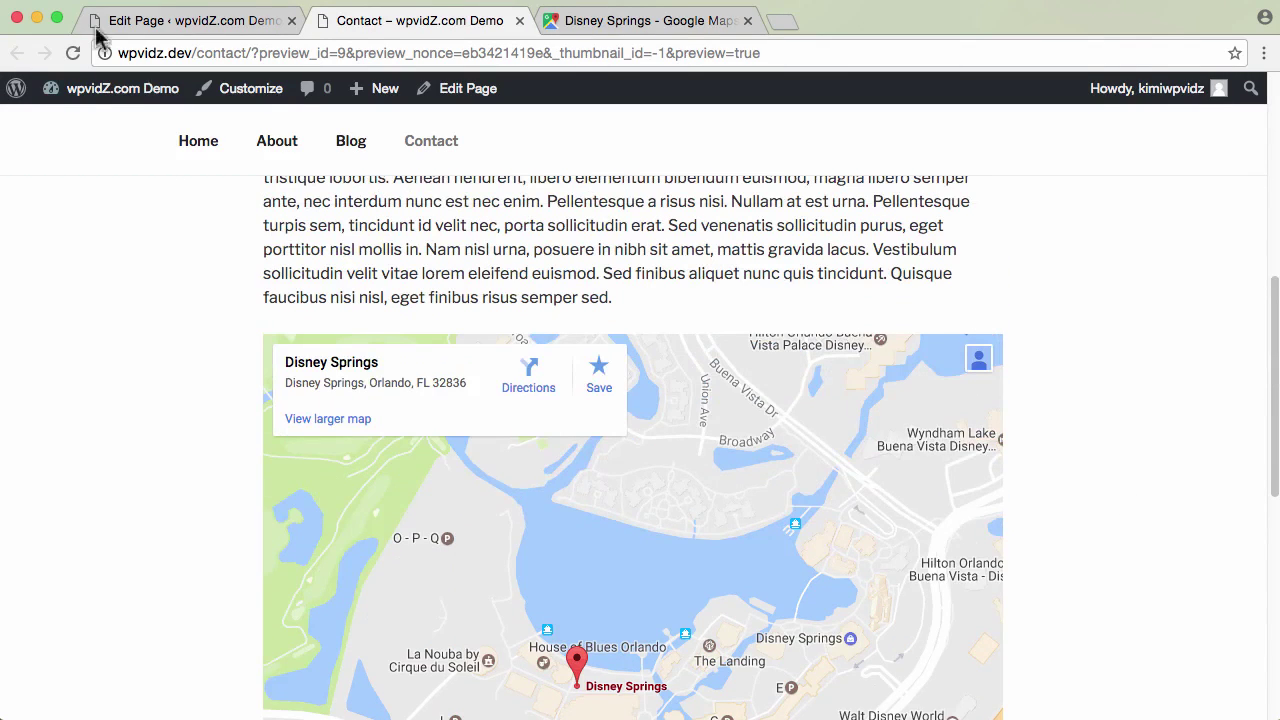
# Return to the Contact page editor, update the page with the new map size, and close the preview tab
pyautogui.click(252, 28)
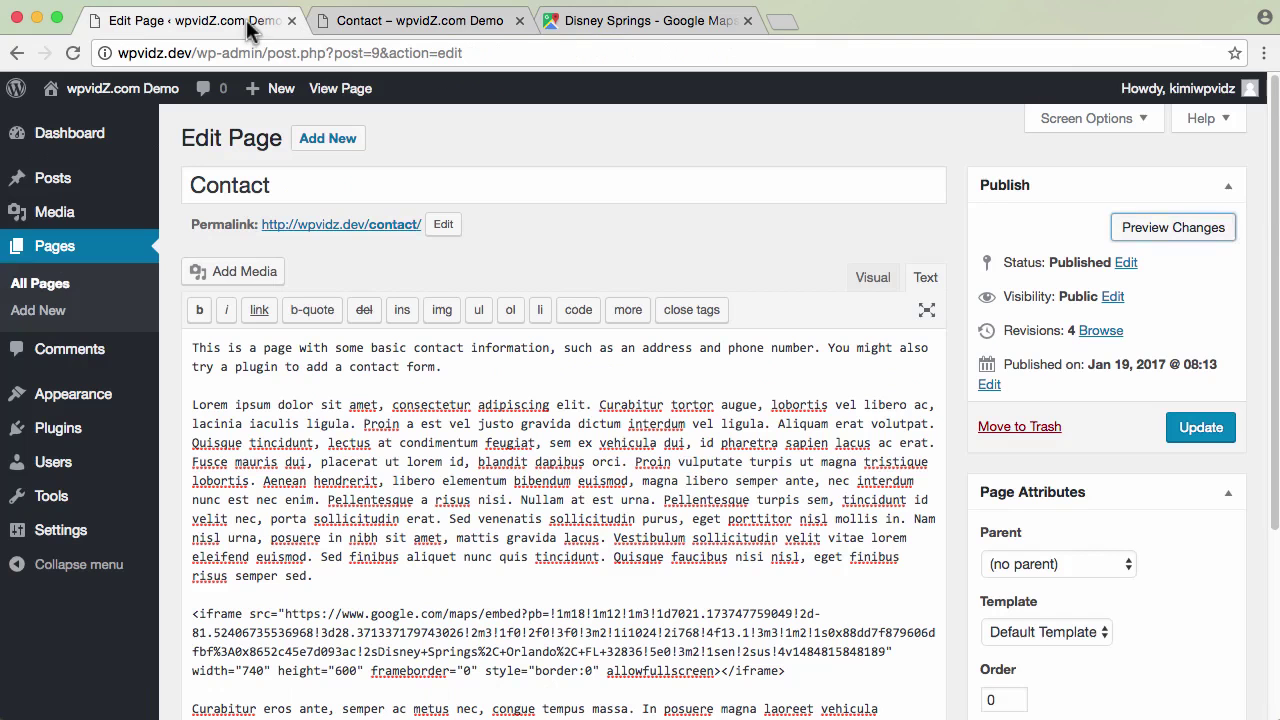
pyautogui.click(1189, 427)
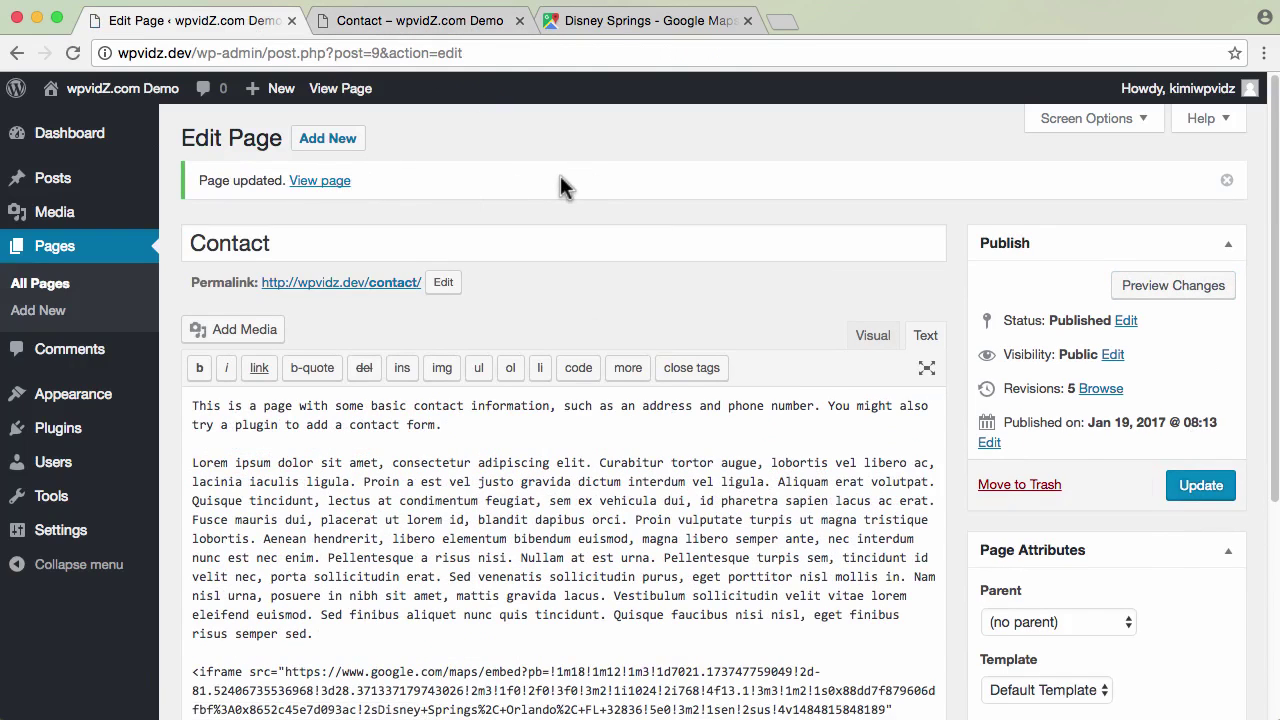
pyautogui.click(519, 20)
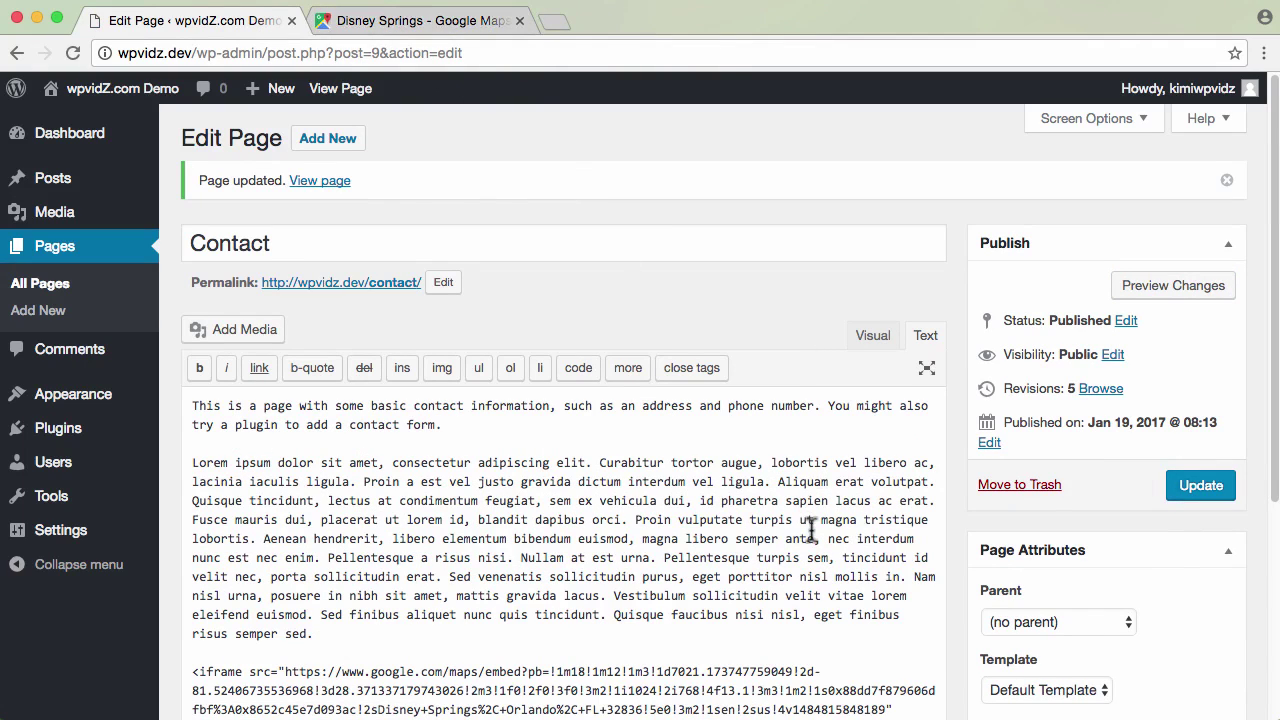
# Switch to Google Maps, close the embed dialog, and get directions from La Nouba by Cirque du Soleil to Disney Springs
pyautogui.click(426, 21)
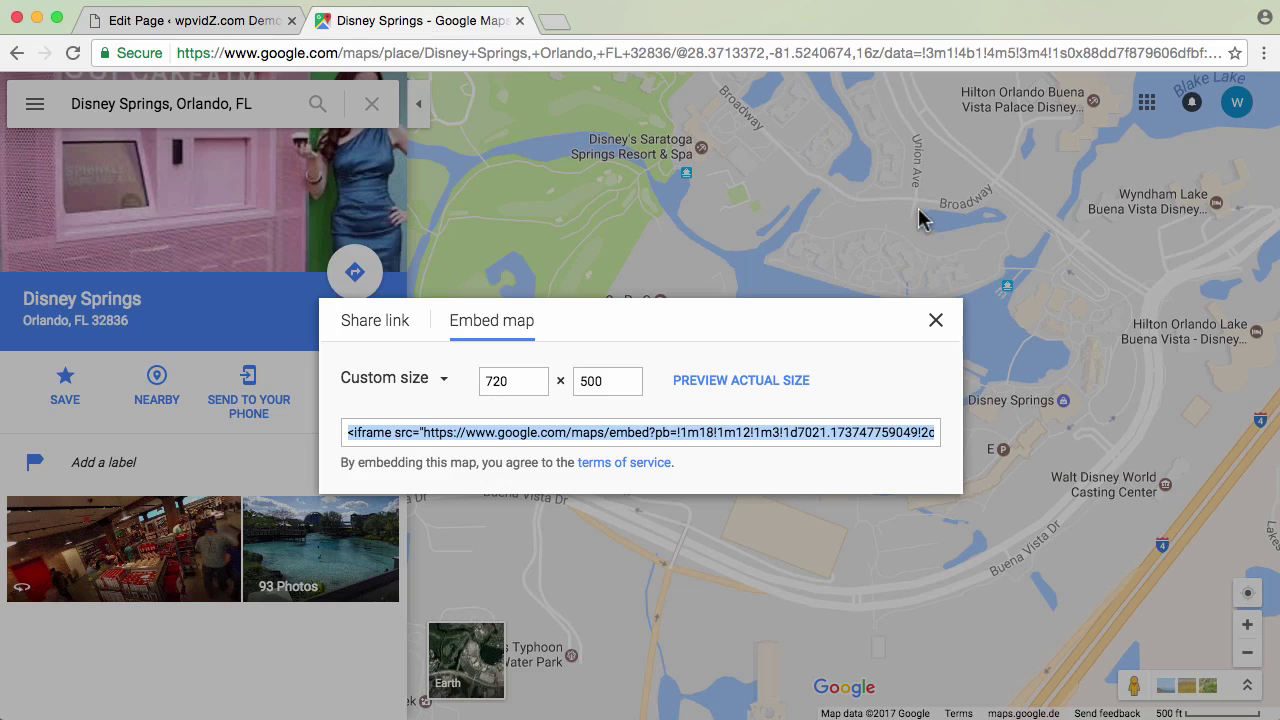
pyautogui.click(935, 320)
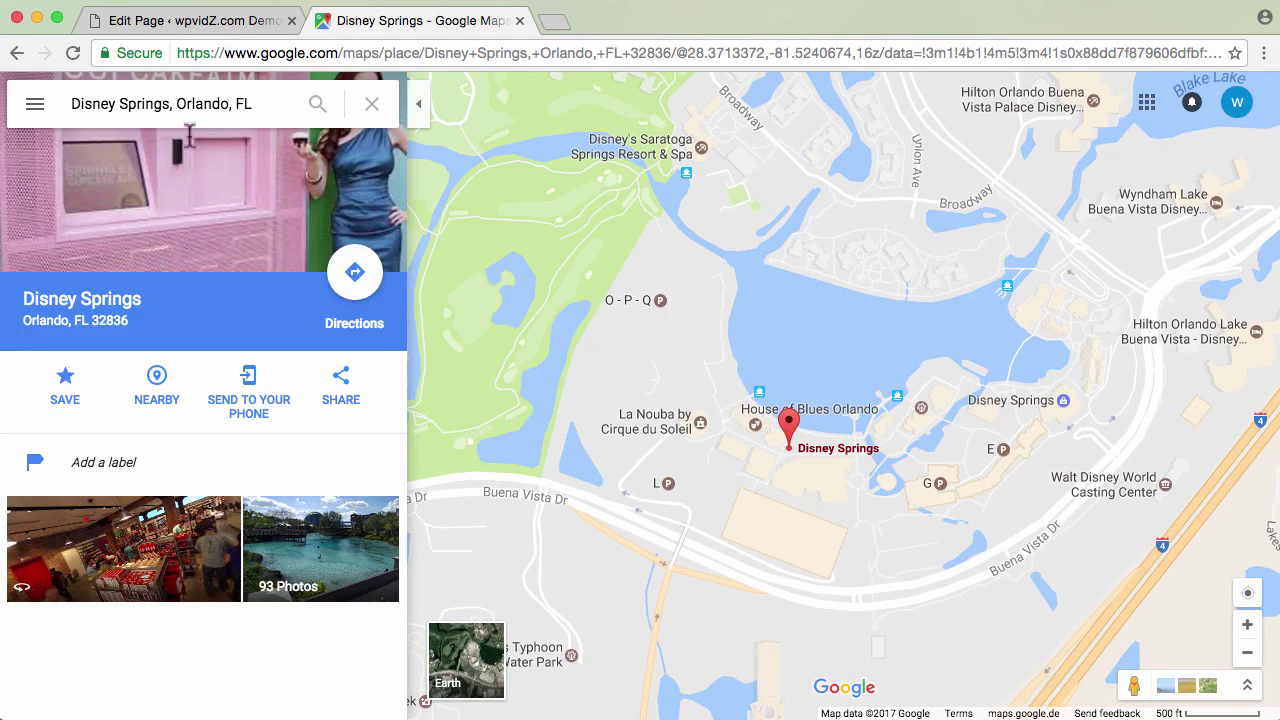
pyautogui.click(255, 115)
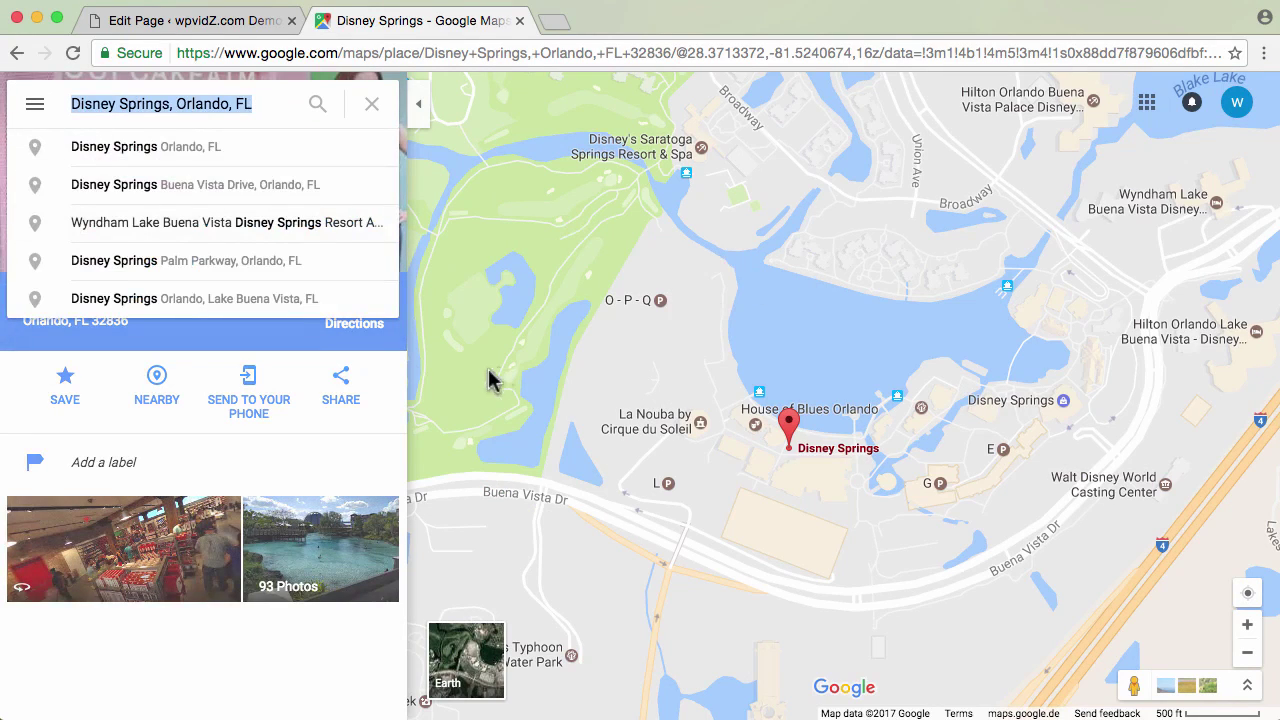
pyautogui.click(390, 392)
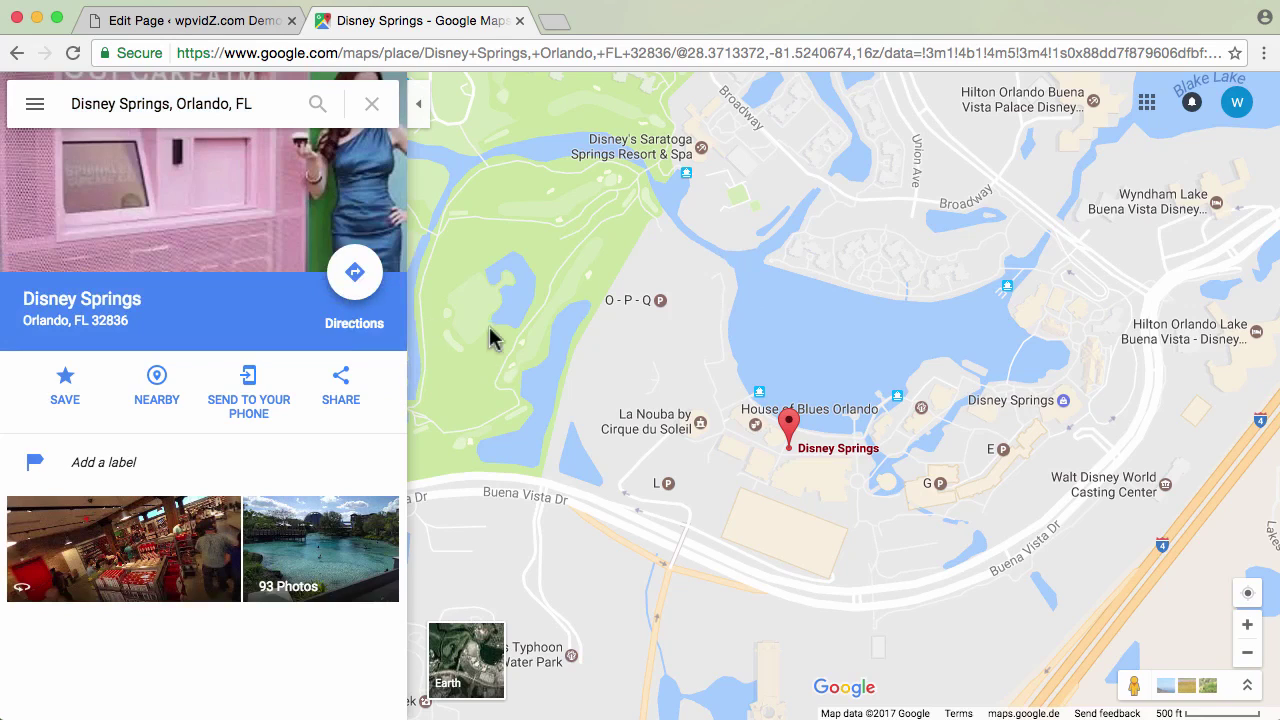
pyautogui.click(355, 280)
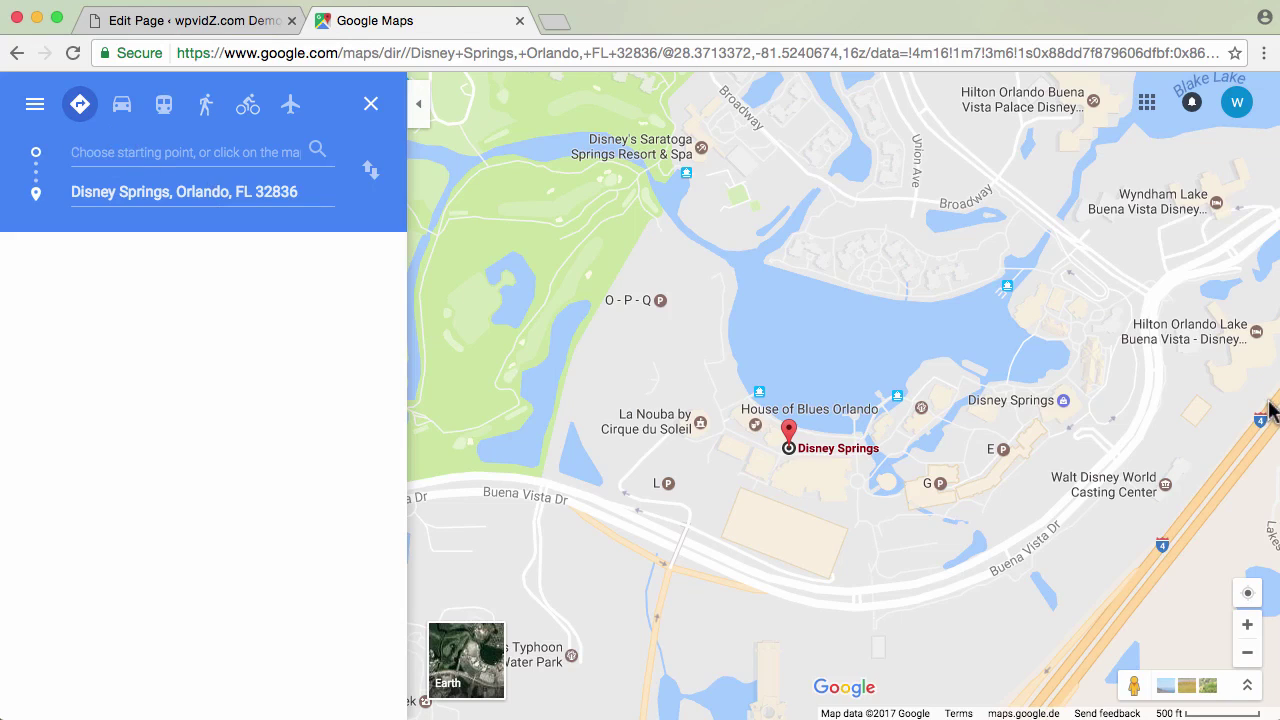
pyautogui.moveTo(652, 432)
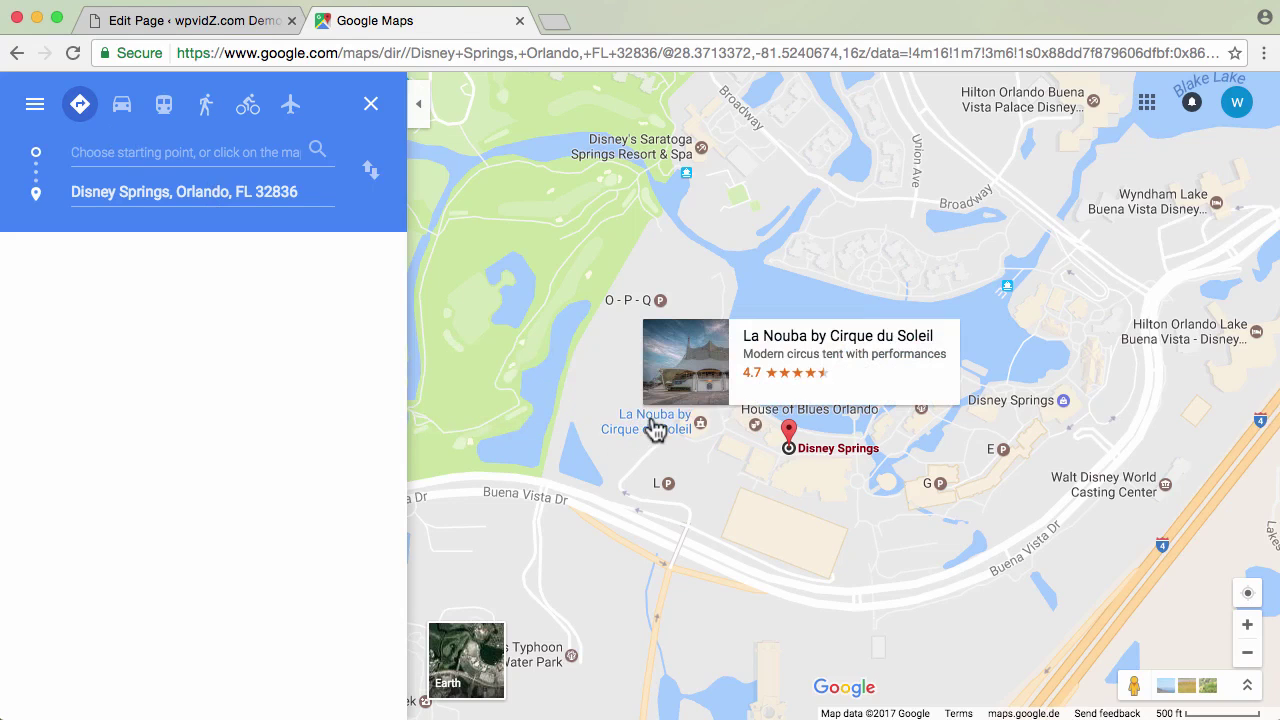
pyautogui.click(655, 428)
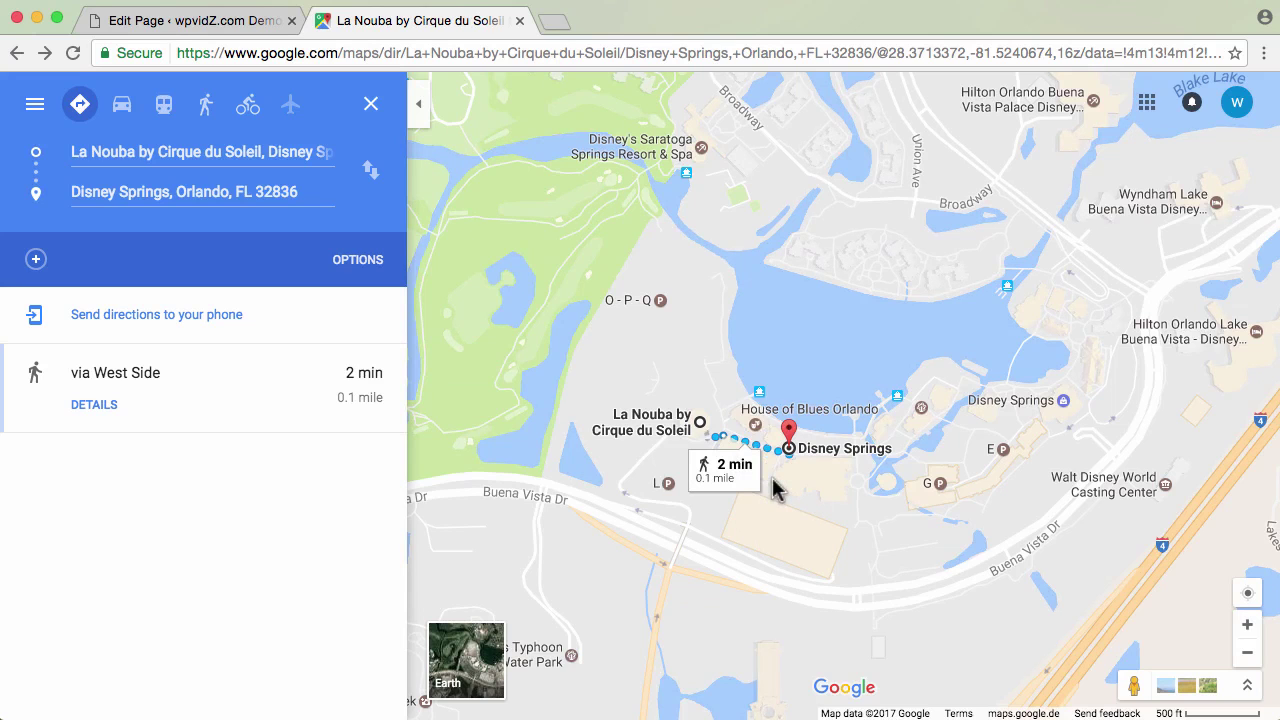
# Open the embed options for the directions map, preview it at the 720 × 500 custom size, and close the preview
pyautogui.click(33, 108)
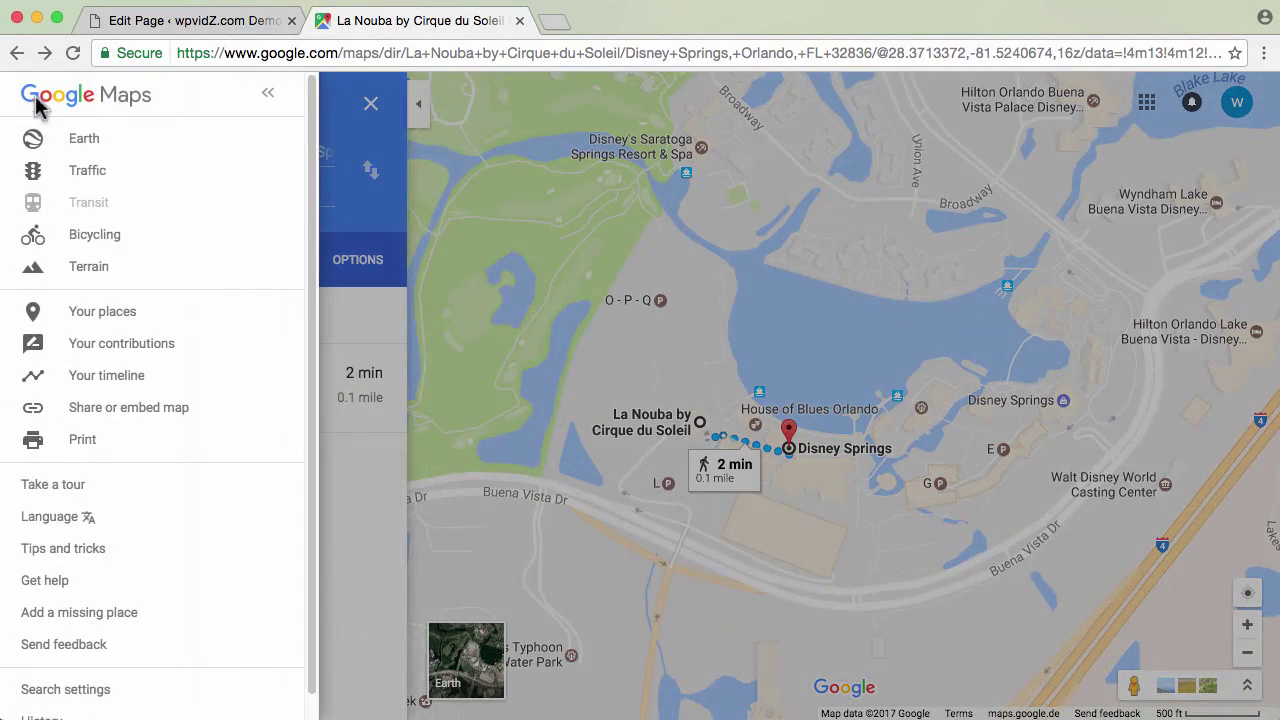
pyautogui.click(150, 418)
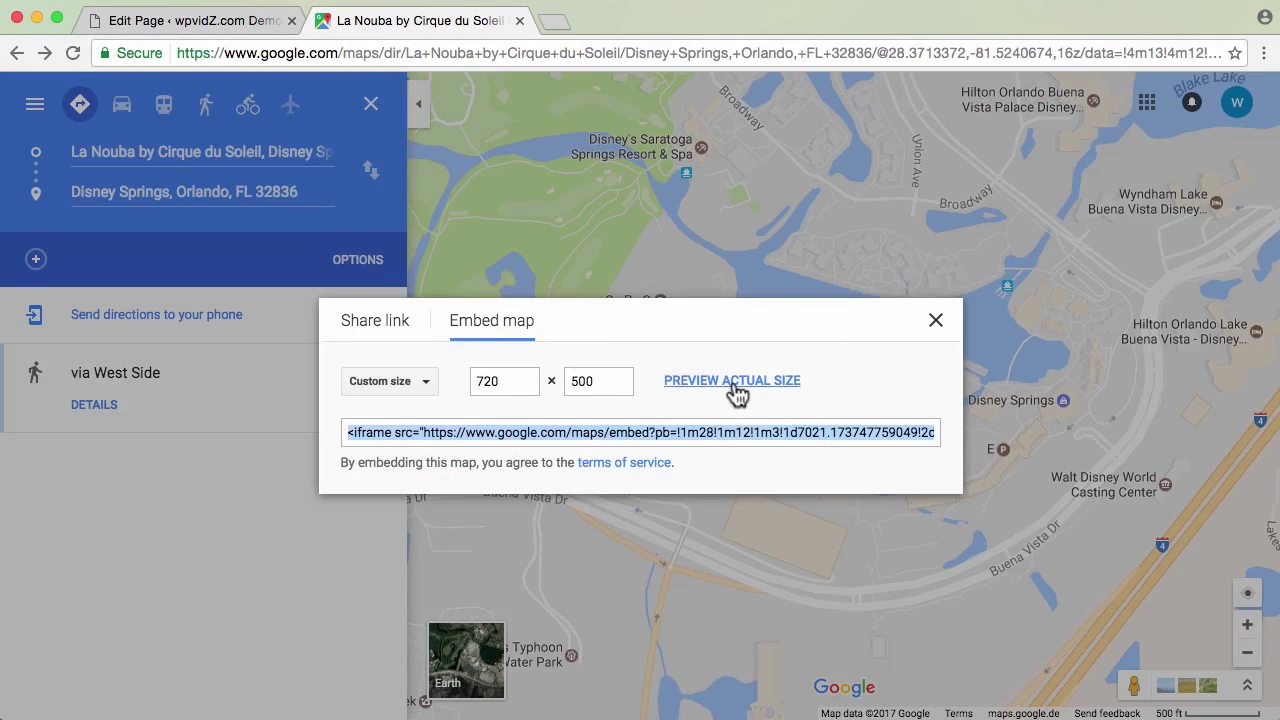
pyautogui.doubleClick(514, 383)
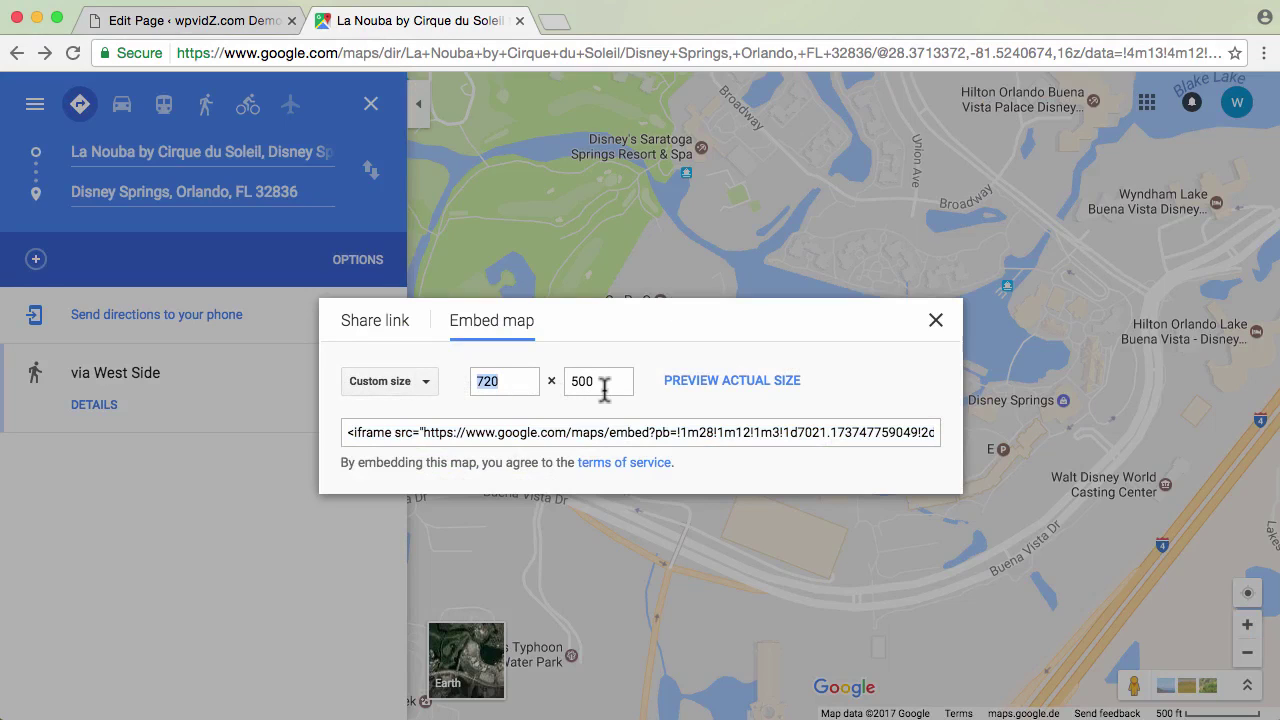
pyautogui.click(432, 388)
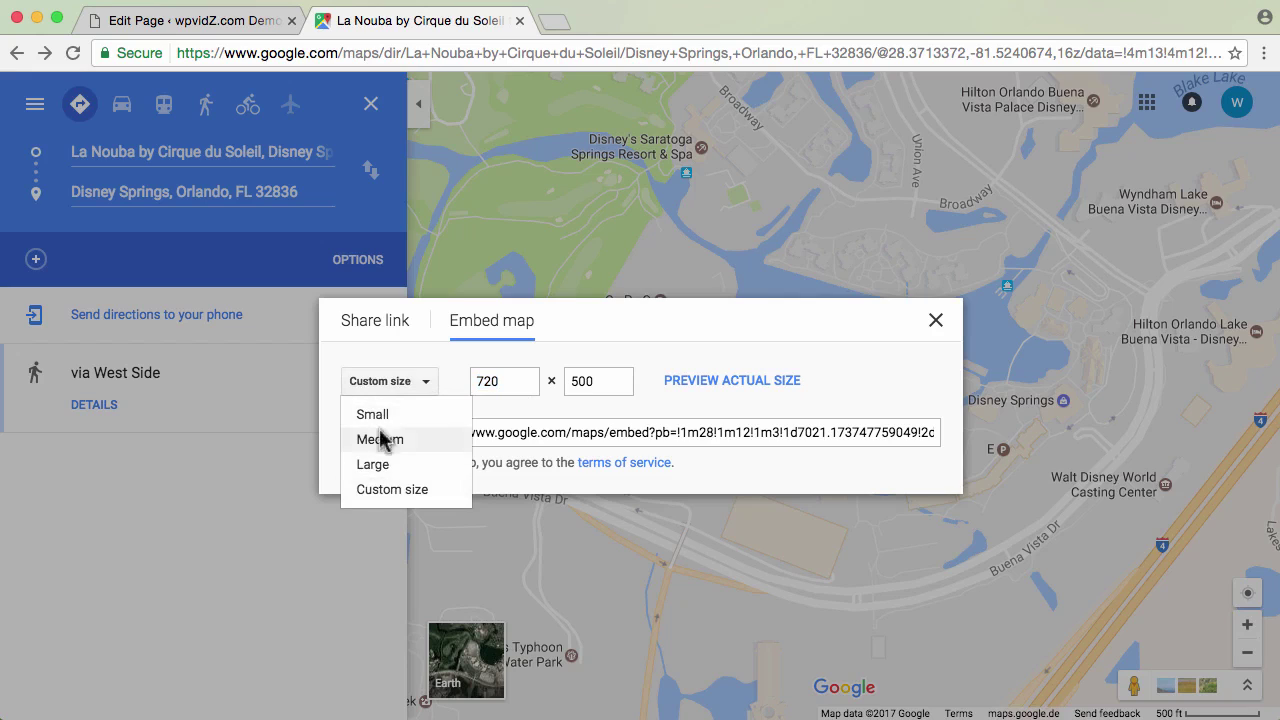
pyautogui.click(624, 362)
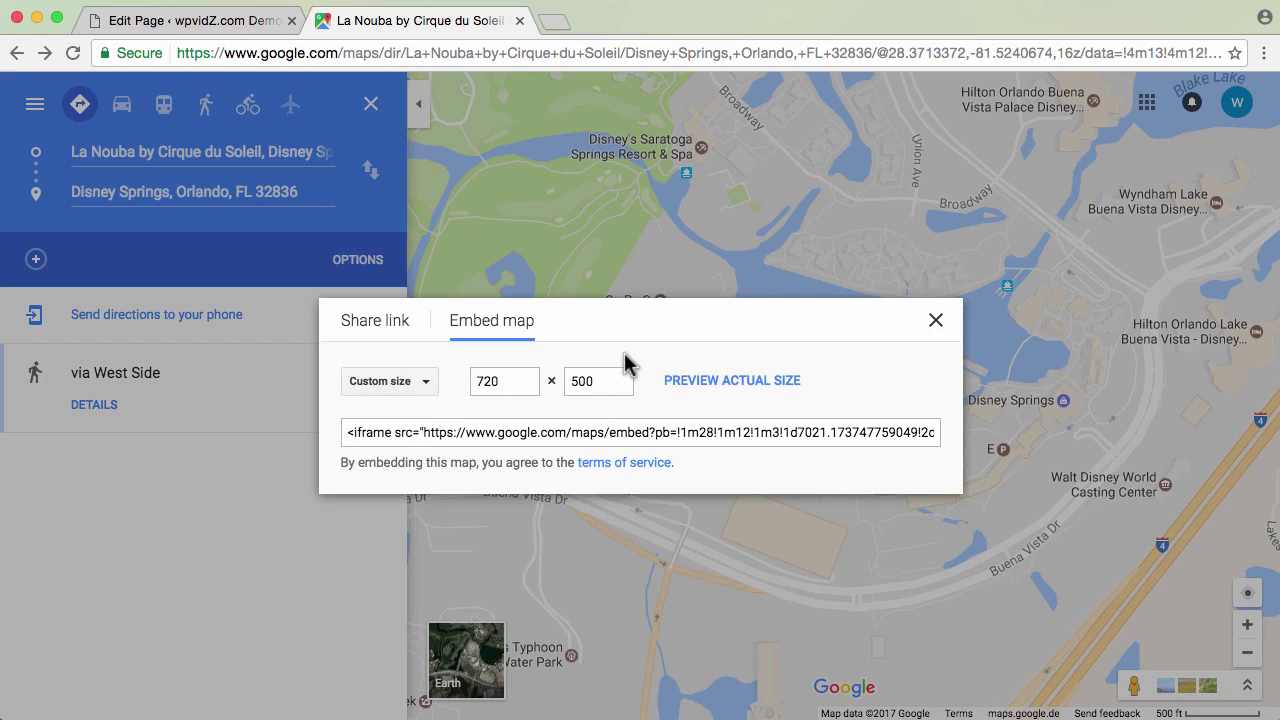
pyautogui.click(737, 385)
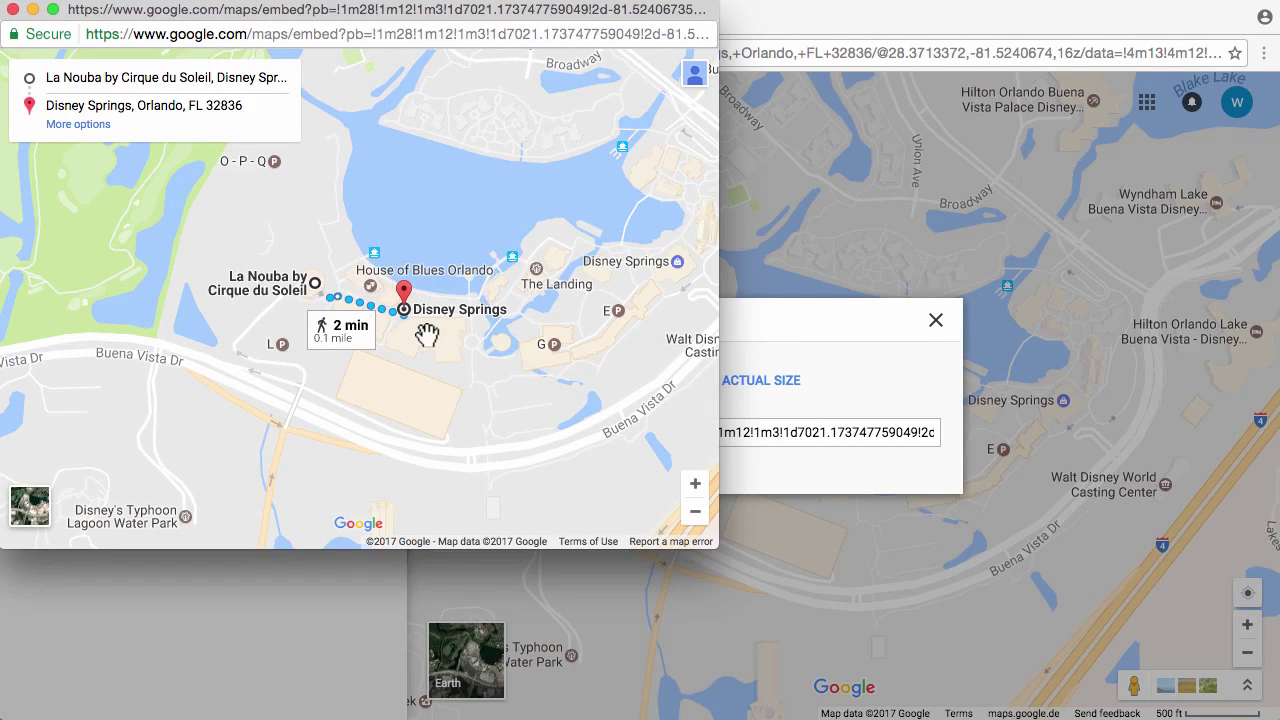
pyautogui.click(14, 10)
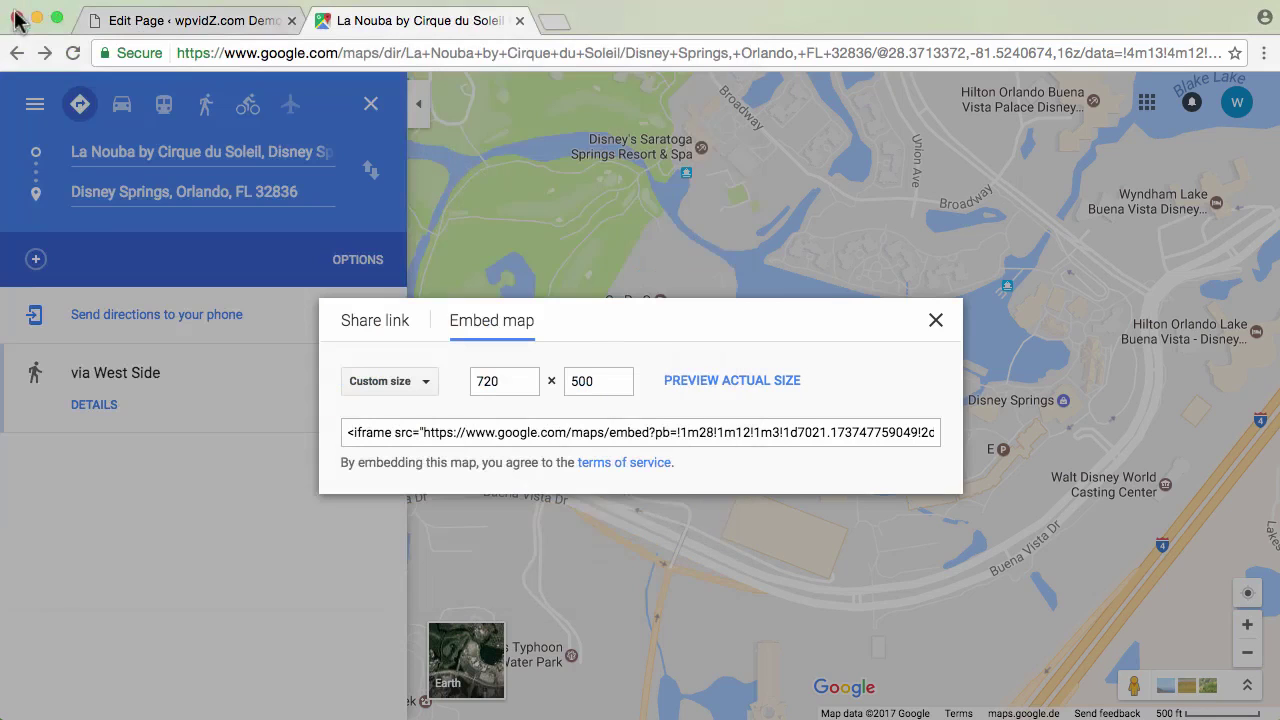
# Copy the 720 × 500 directions map's embed code and switch to the Contact page editor
pyautogui.click(677, 431)
pyautogui.rightClick(677, 428)
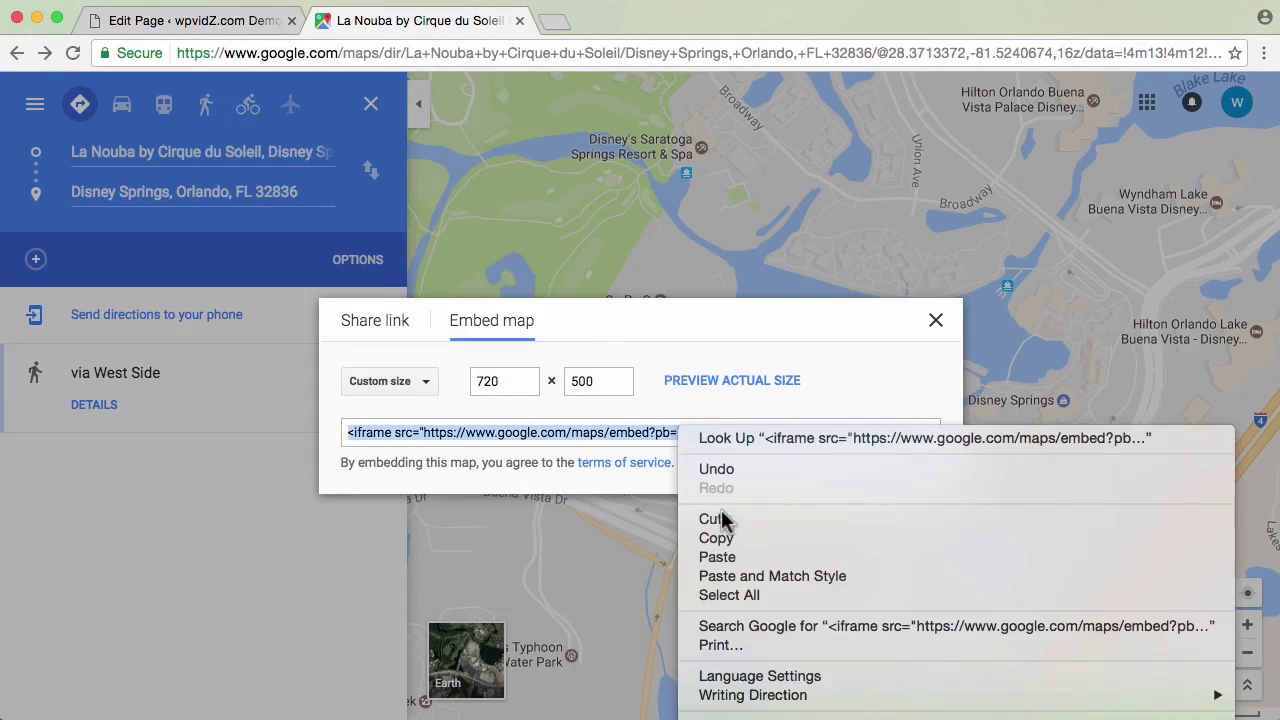
pyautogui.click(720, 538)
pyautogui.click(228, 30)
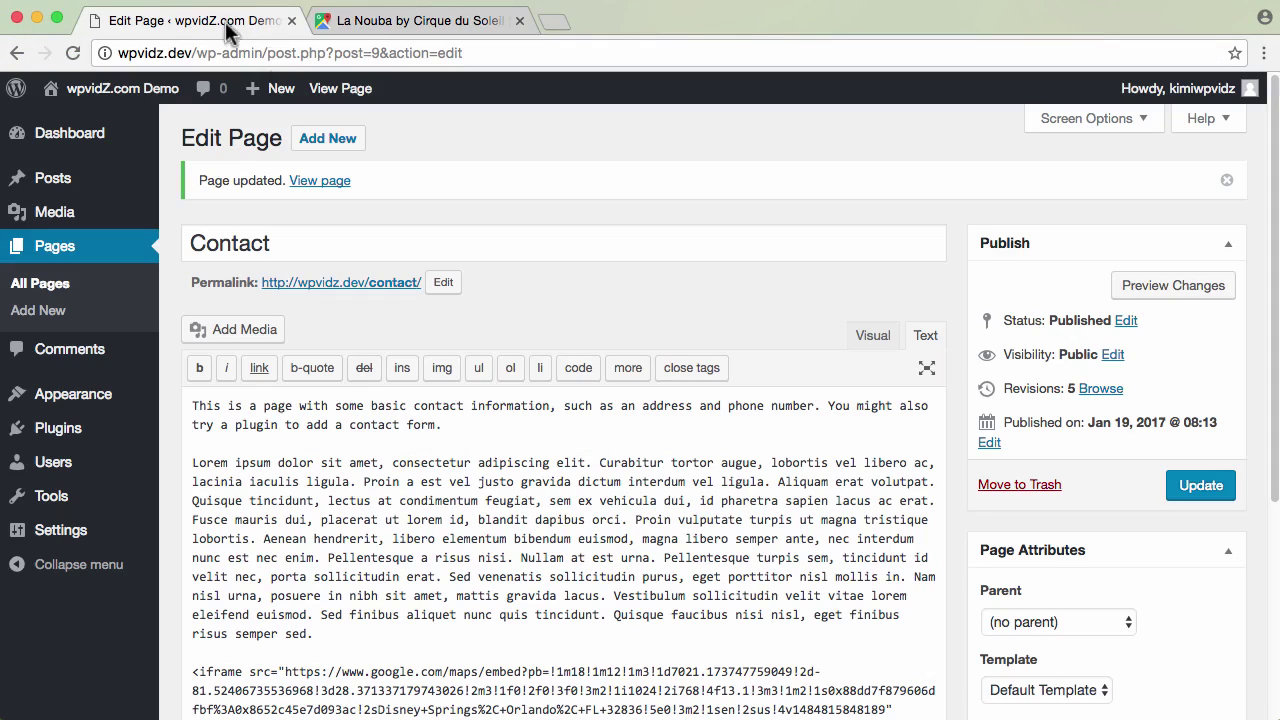
# Paste the directions map's embed code on its own line below the last paragraph of the Contact page
pyautogui.scroll(-5, 845, 482)
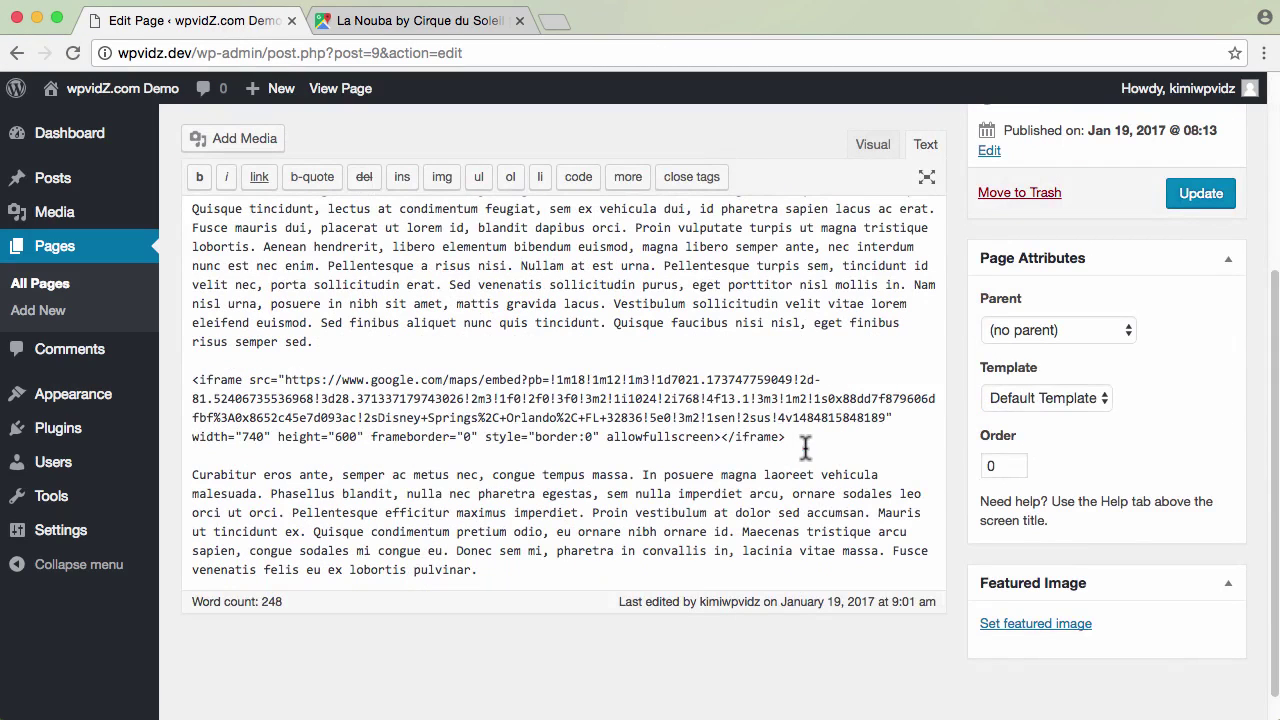
pyautogui.click(497, 571)
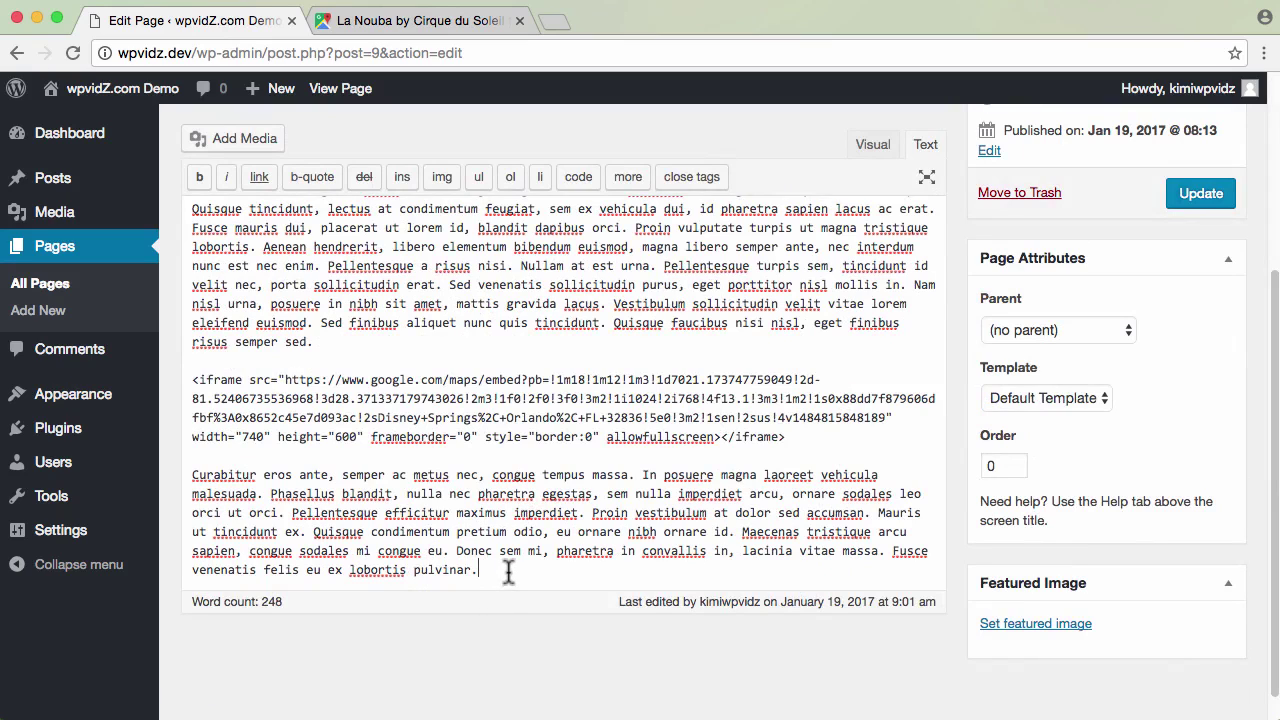
pyautogui.press('Return')
pyautogui.press('Return')
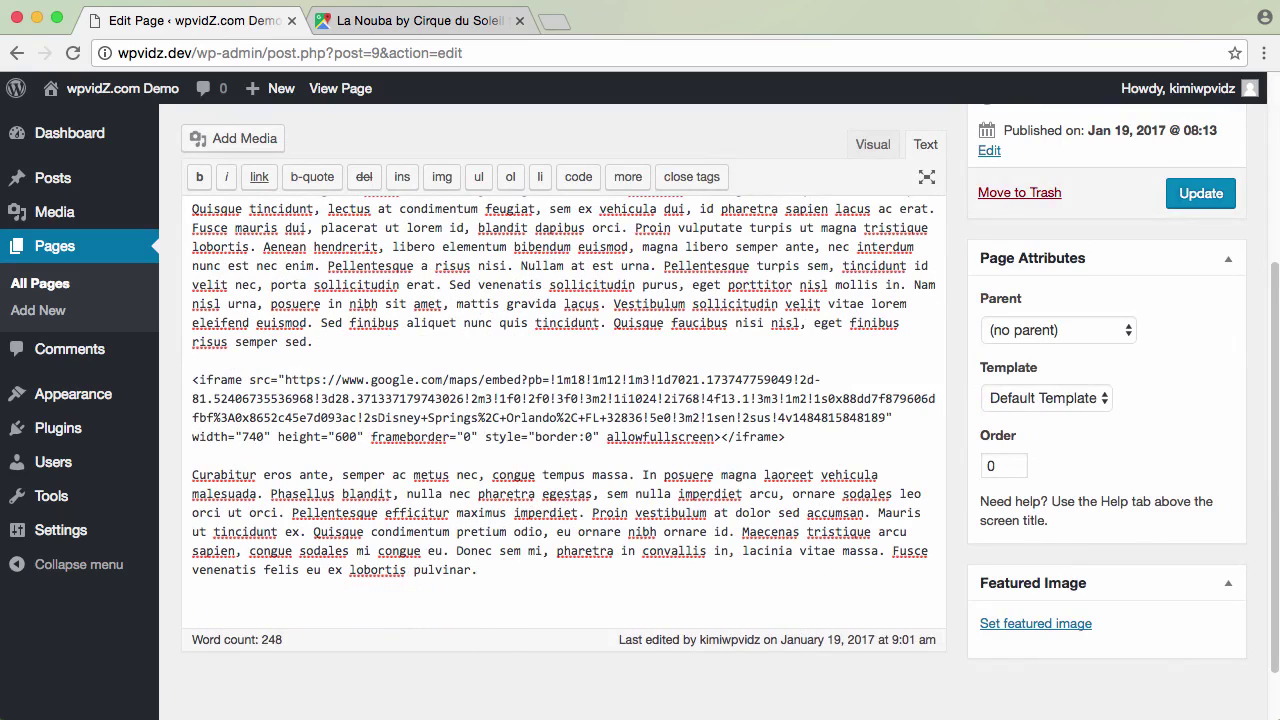
pyautogui.hotkey('ctrl', 'v')
pyautogui.scroll(-2, 420, 590)
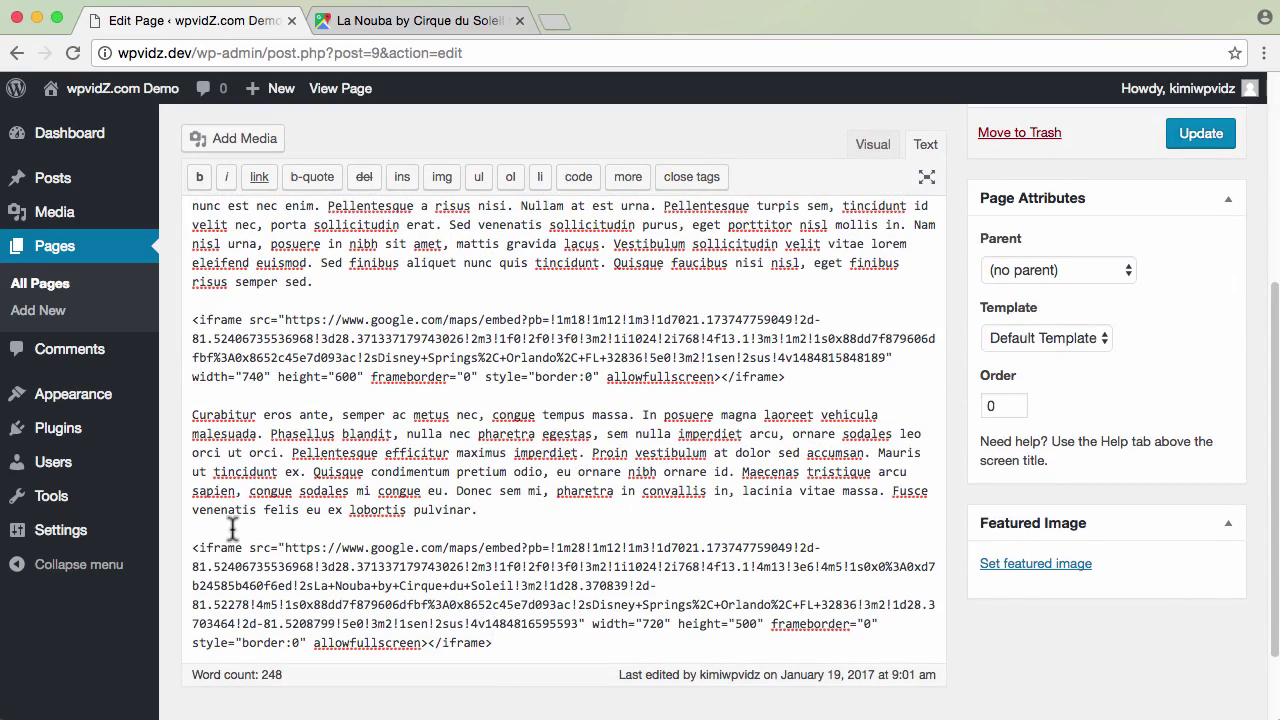
pyautogui.moveTo(494, 643); pyautogui.dragTo(190, 547)
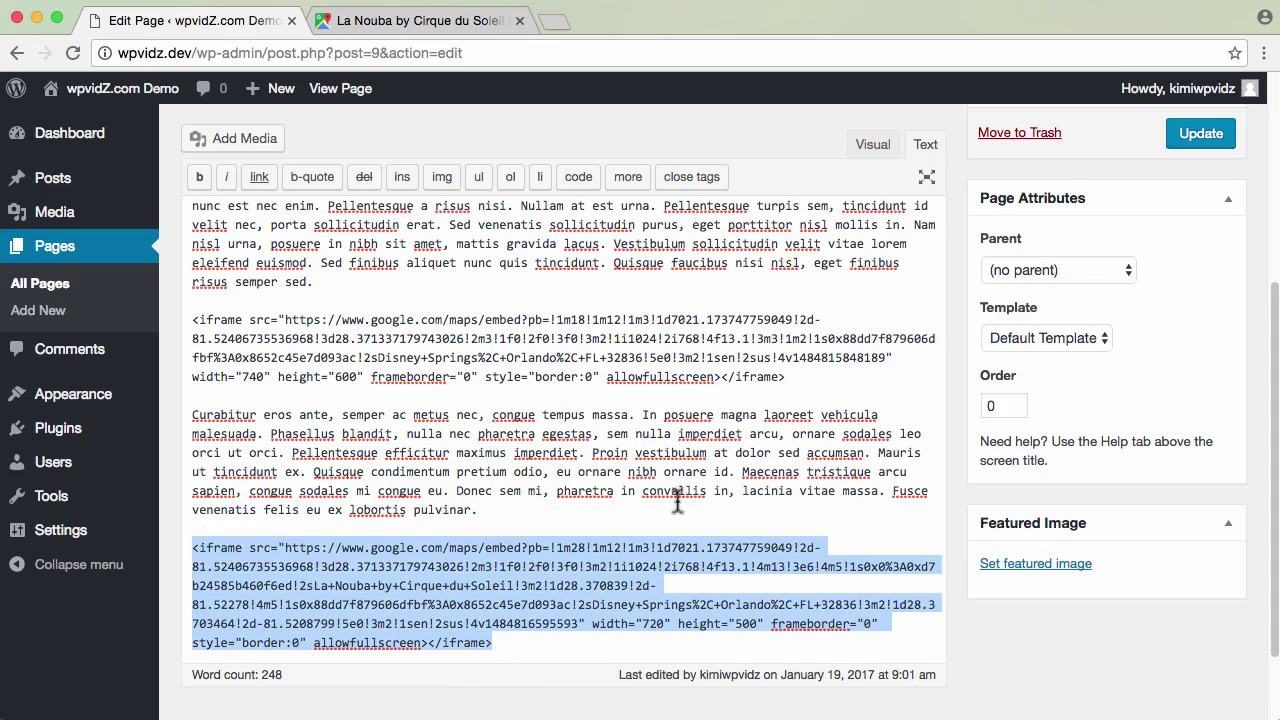
# Update the Contact page and preview it, examining the directions map below the last paragraph
pyautogui.click(1201, 133)
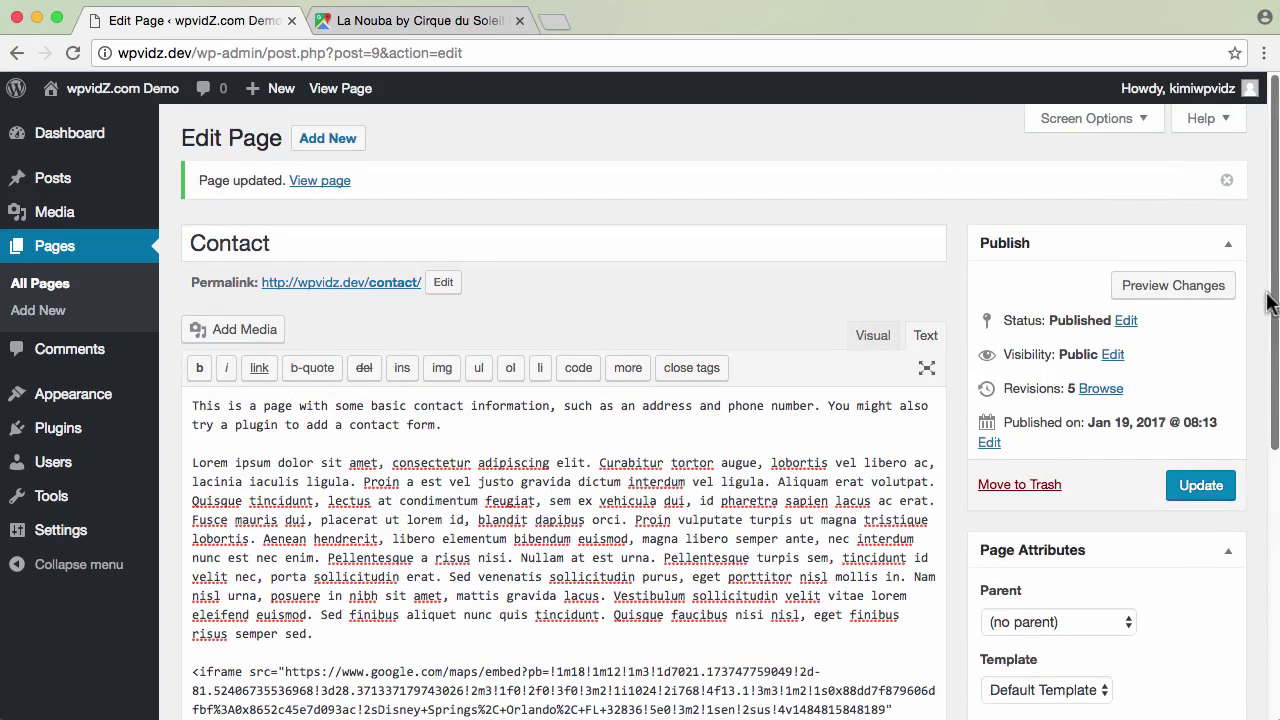
pyautogui.click(1173, 287)
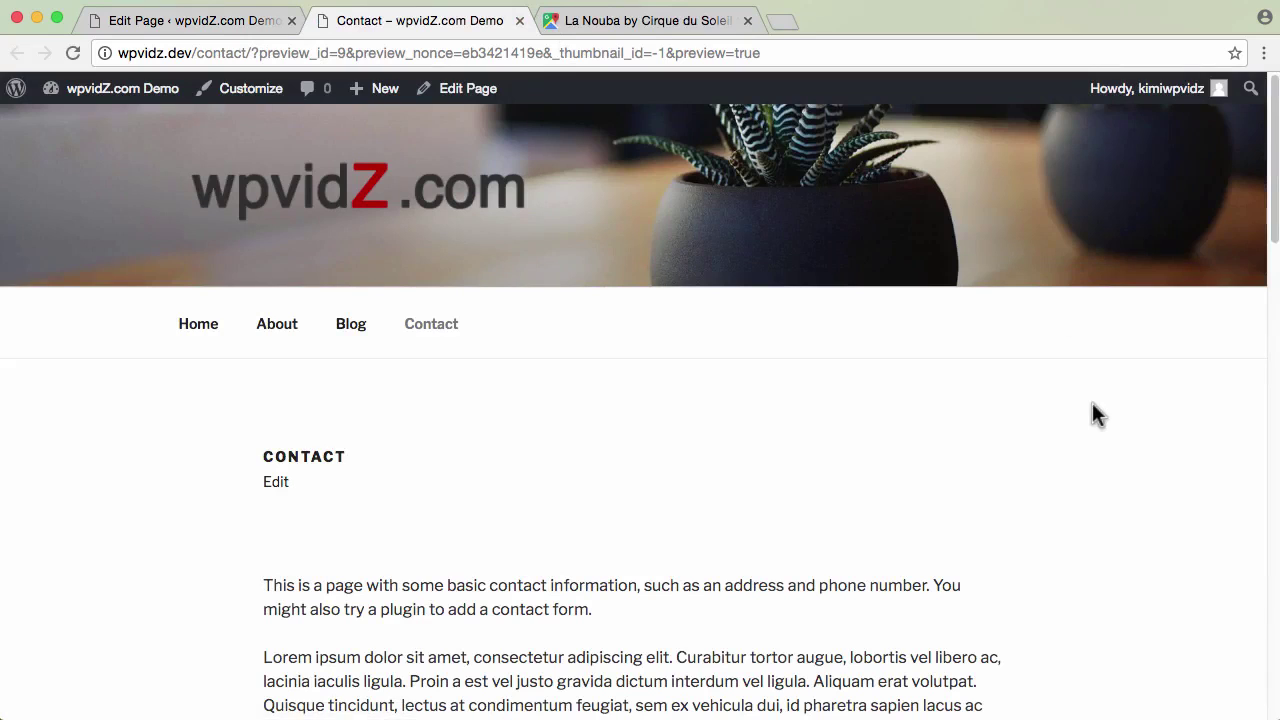
pyautogui.scroll(-10, 1101, 418)
pyautogui.scroll(-5, 1101, 418)
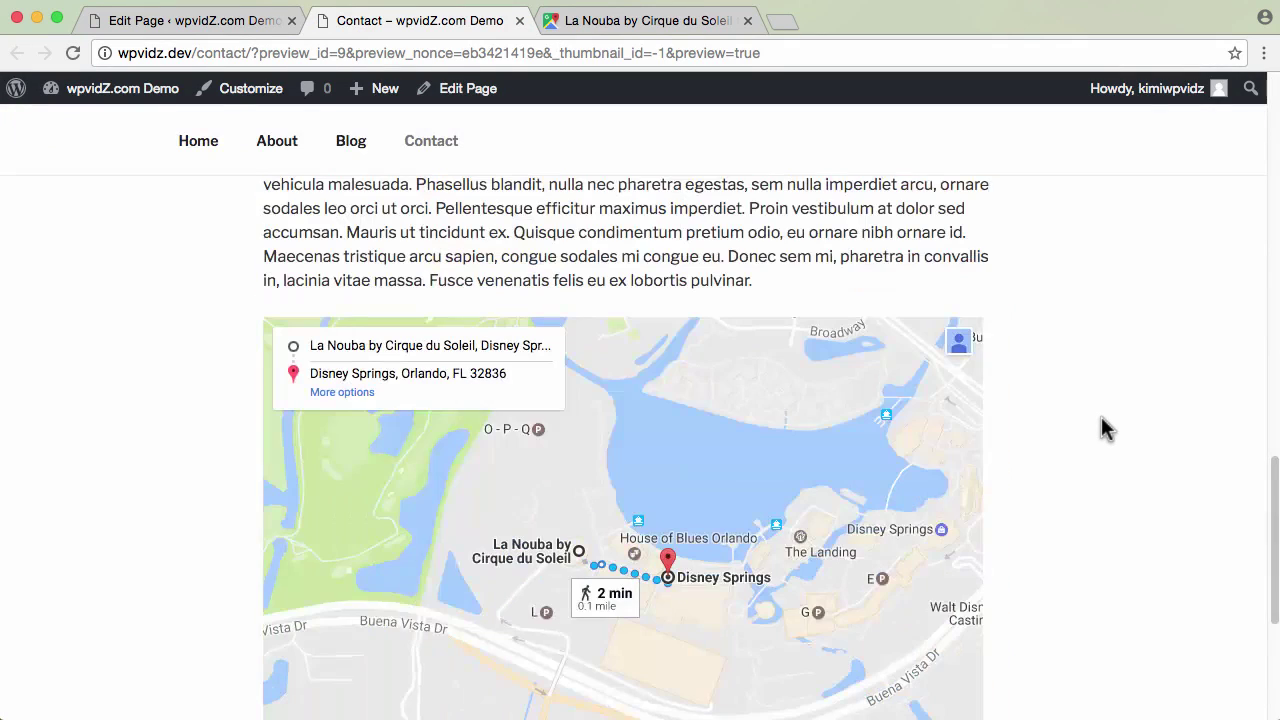
pyautogui.scroll(-1, 1101, 418)
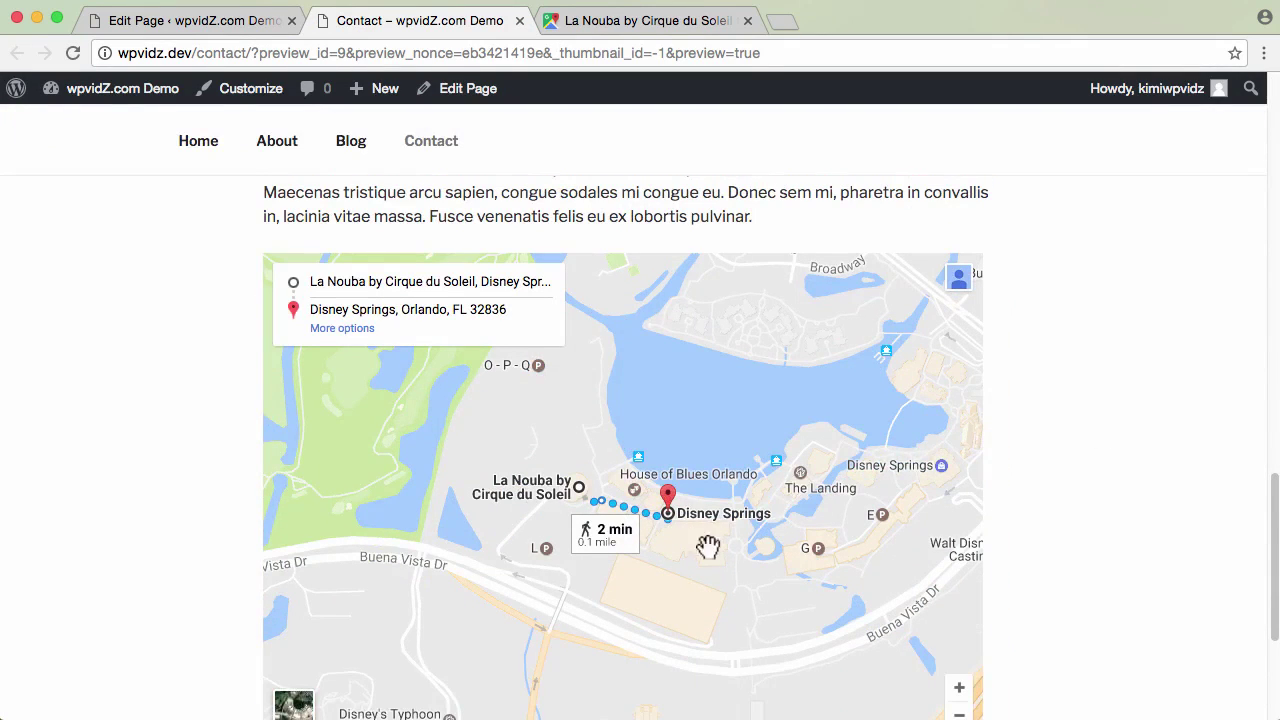
# Return to the Contact page editor, set the directions map iframe's width to 740, and update the page
pyautogui.click(178, 22)
pyautogui.scroll(-7, 1011, 535)
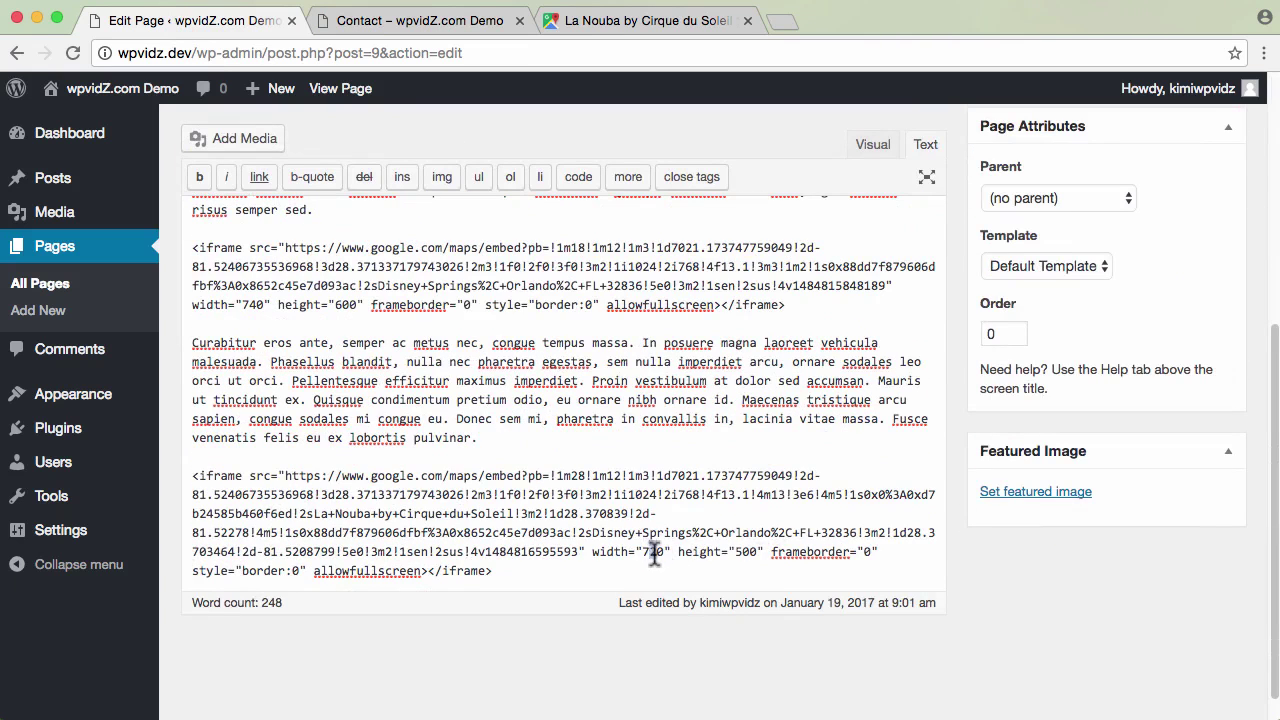
pyautogui.write('4')
pyautogui.scroll(5, 1071, 337)
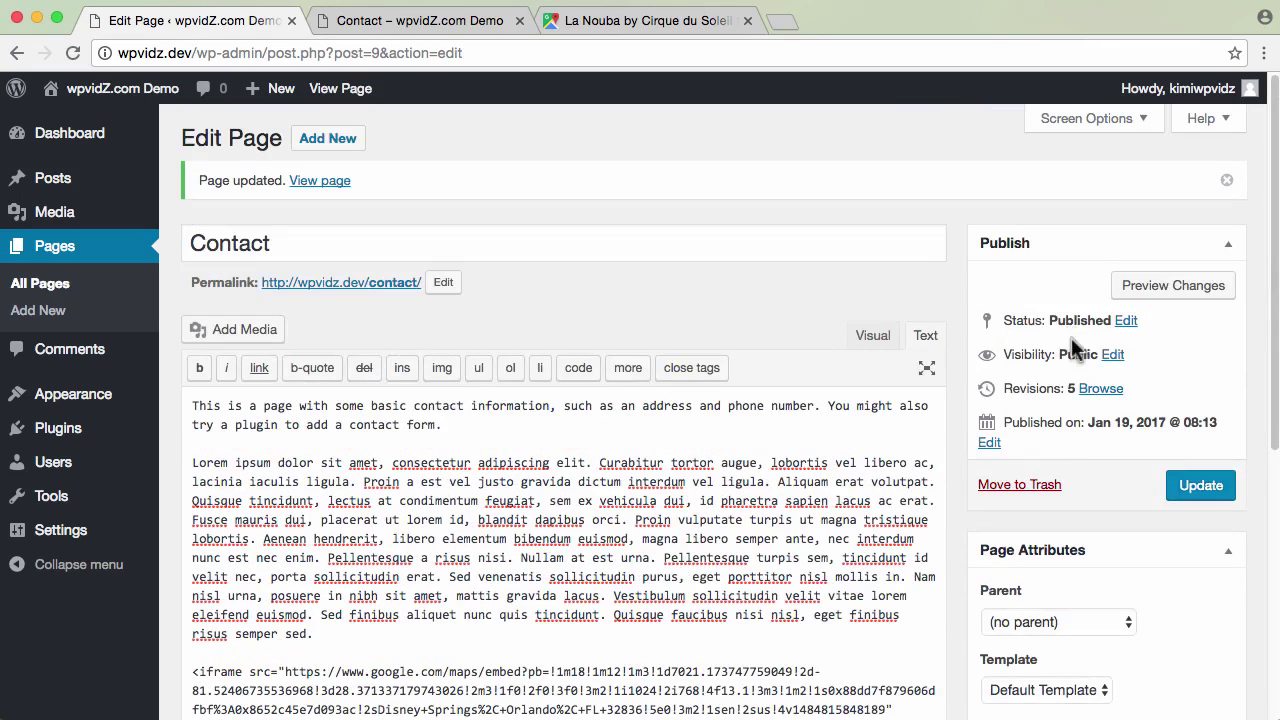
pyautogui.click(1200, 485)
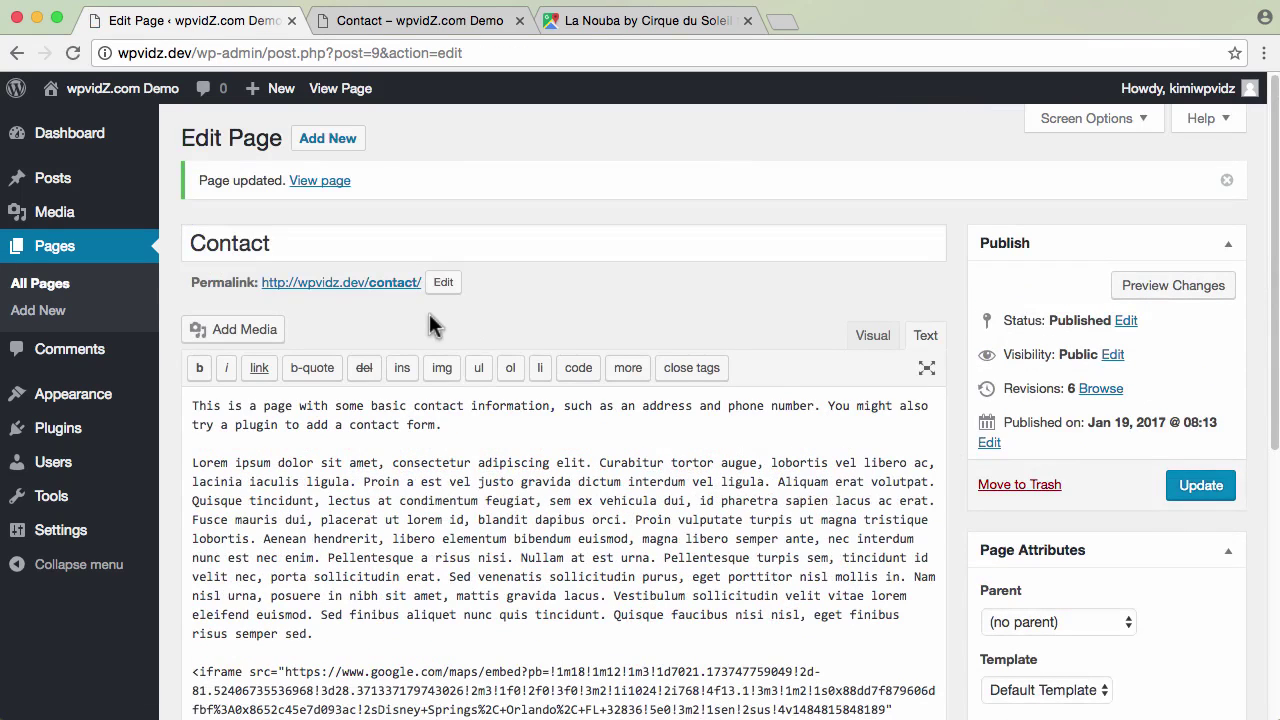
# Open the updated Contact page in a new tab, close the old preview, and examine the widened directions map
pyautogui.rightClick(333, 190)
pyautogui.click(400, 189)
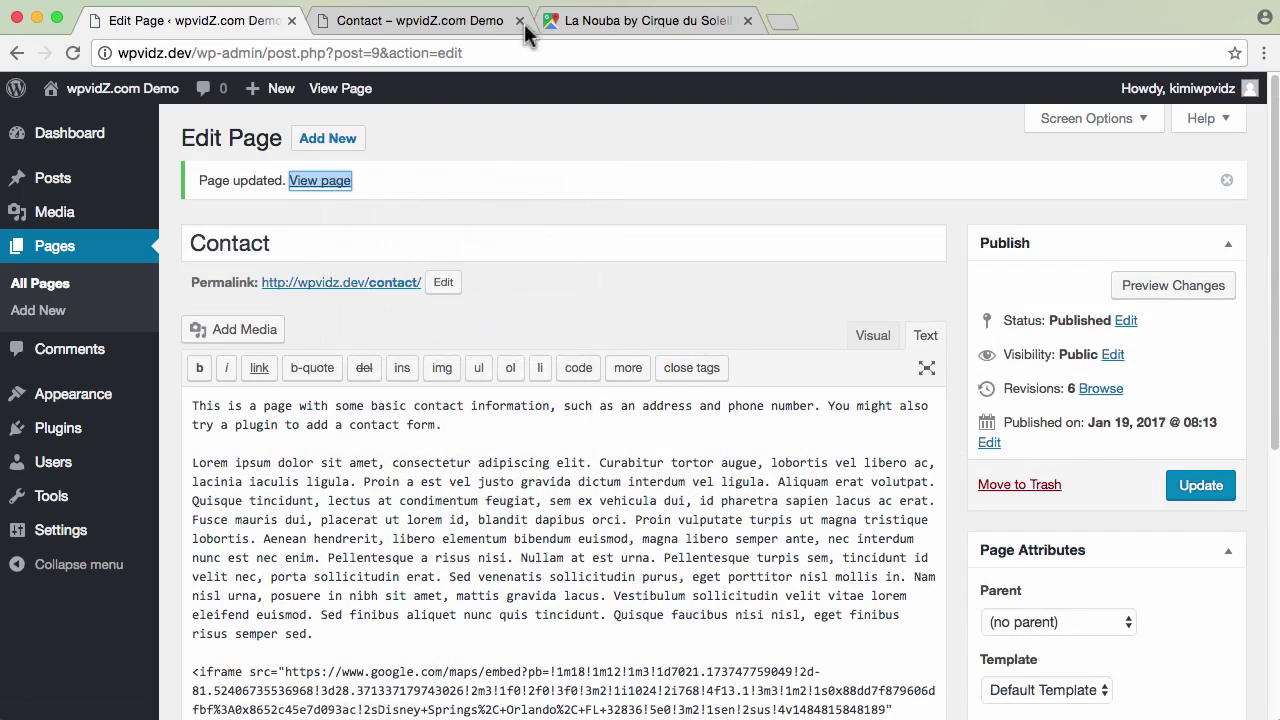
pyautogui.click(520, 20)
pyautogui.click(471, 22)
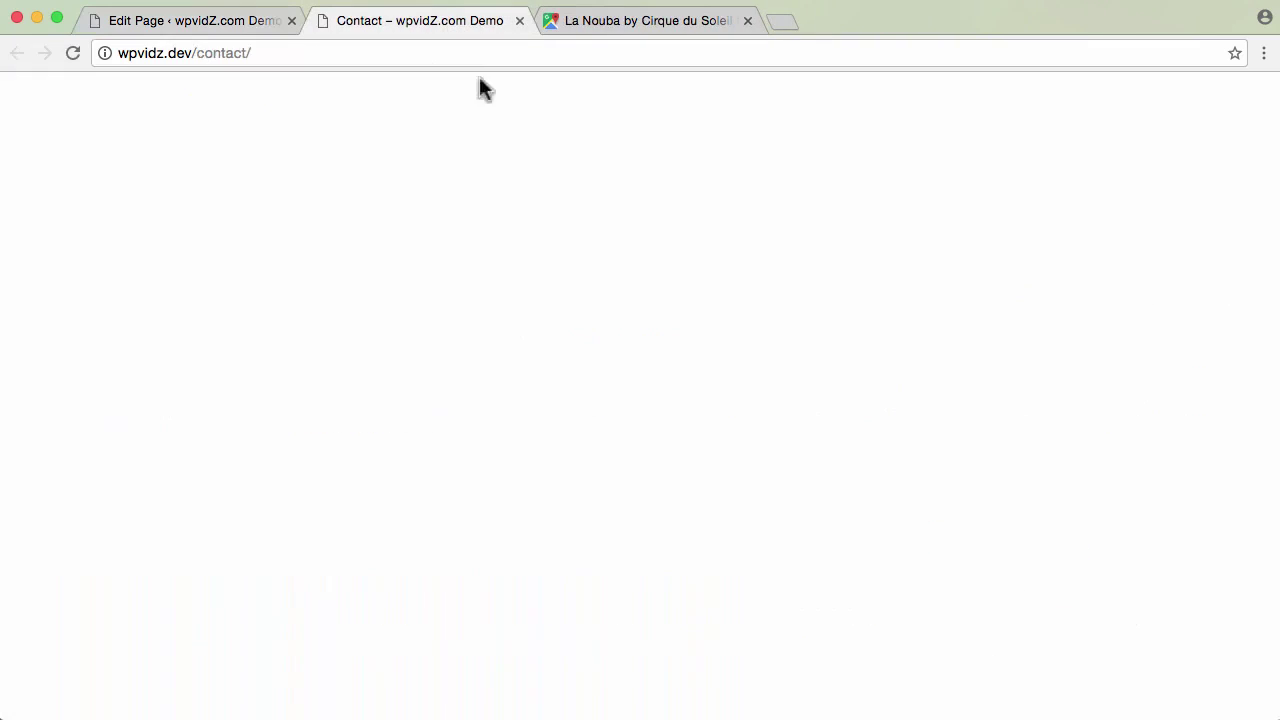
pyautogui.scroll(-5, 1012, 475)
pyautogui.scroll(-10, 1012, 487)
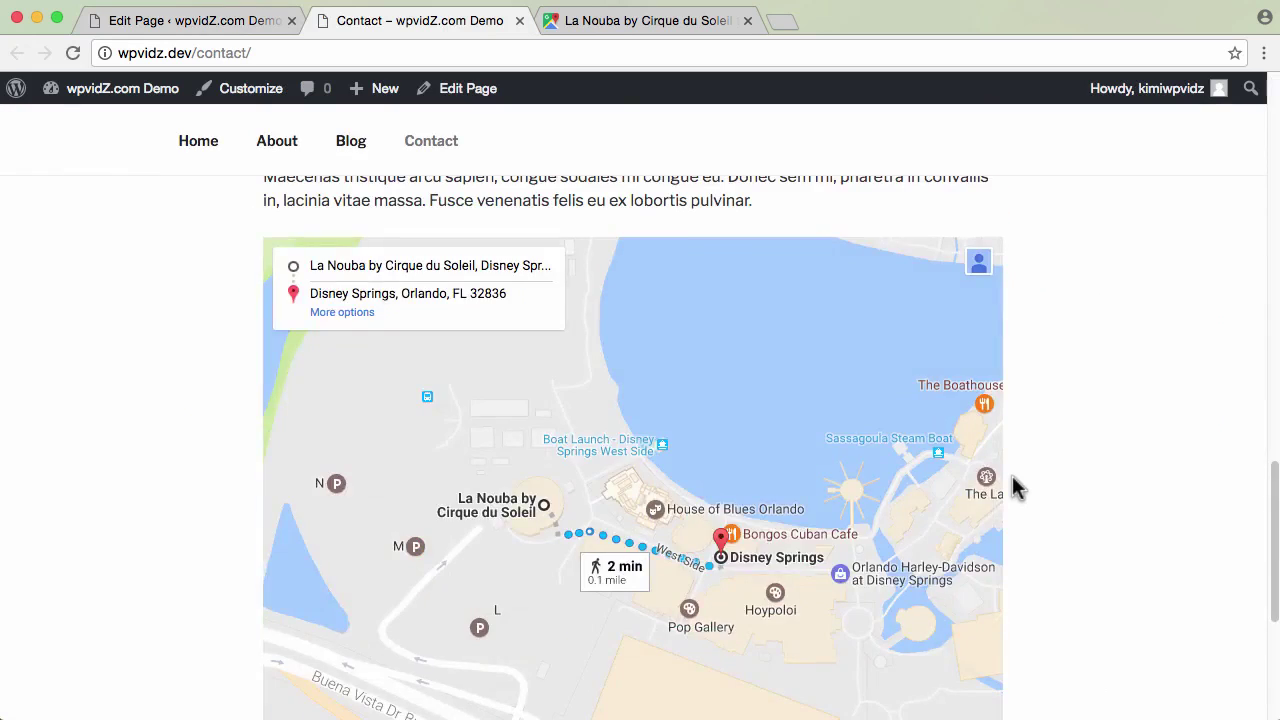
pyautogui.scroll(-3, 1060, 478)
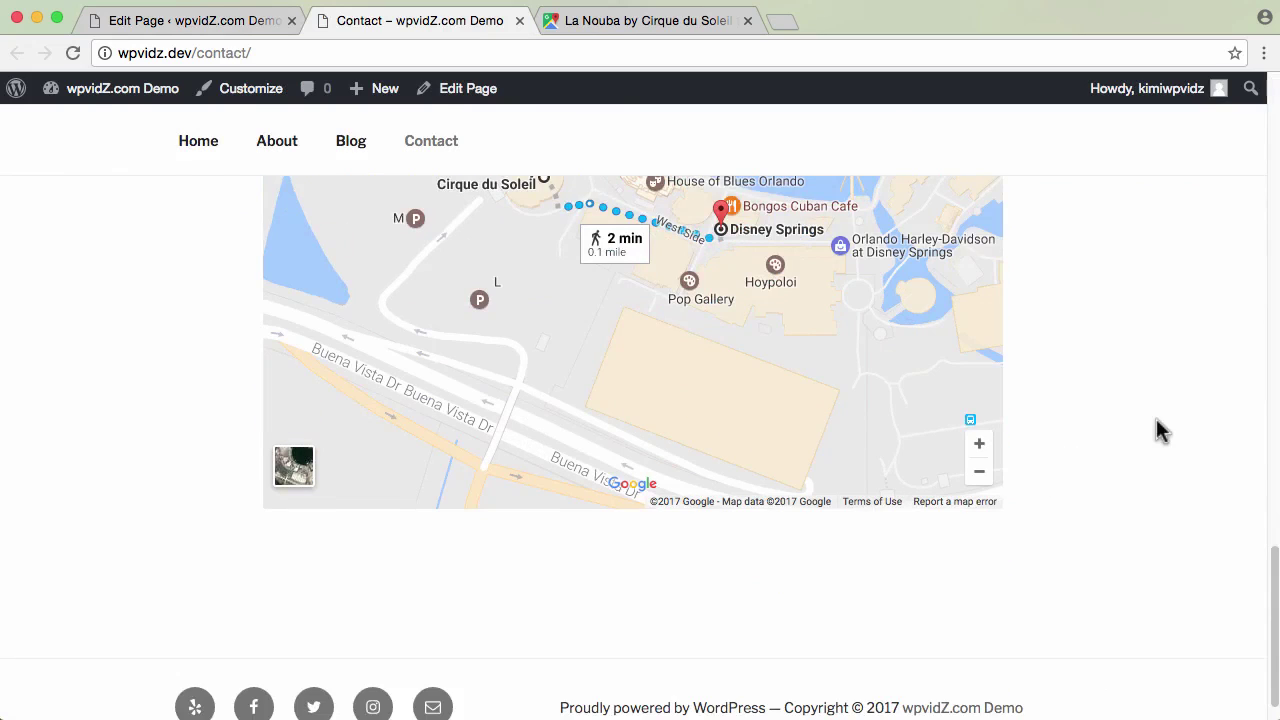
pyautogui.scroll(3, 1160, 430)
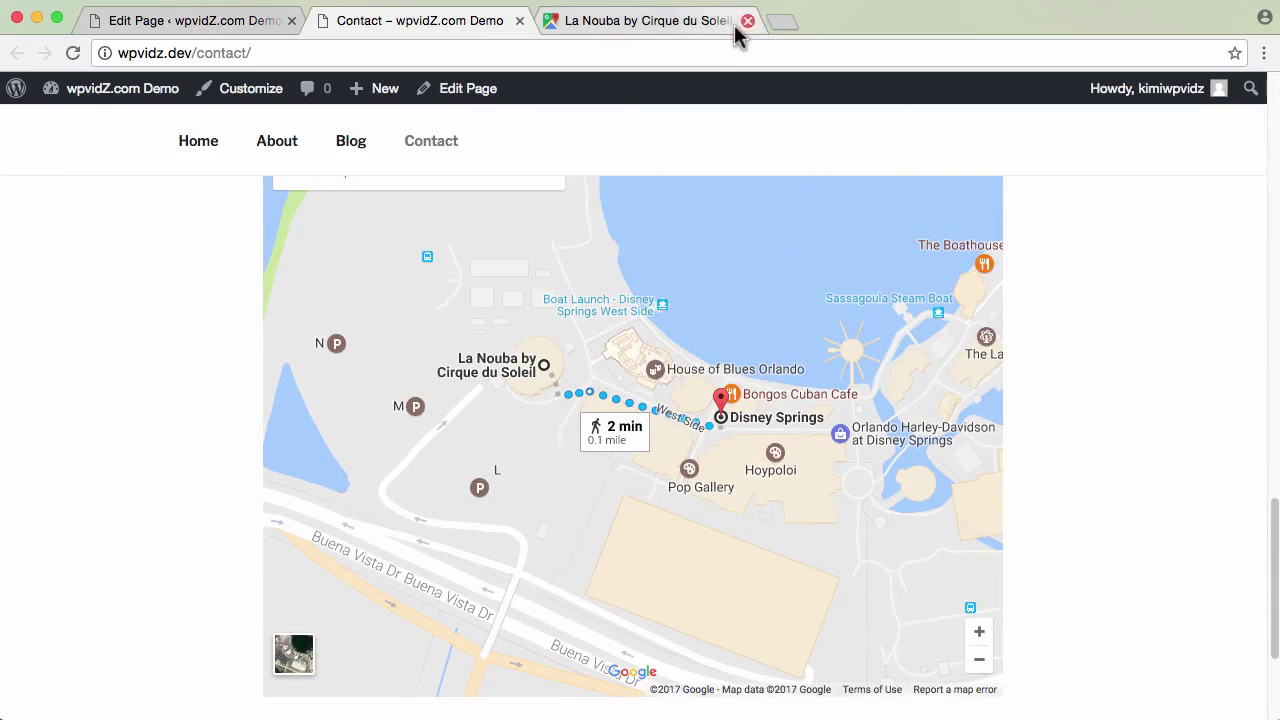
# Switch to Google Maps, close the embed dialog, and collapse the directions side panel
pyautogui.click(705, 27)
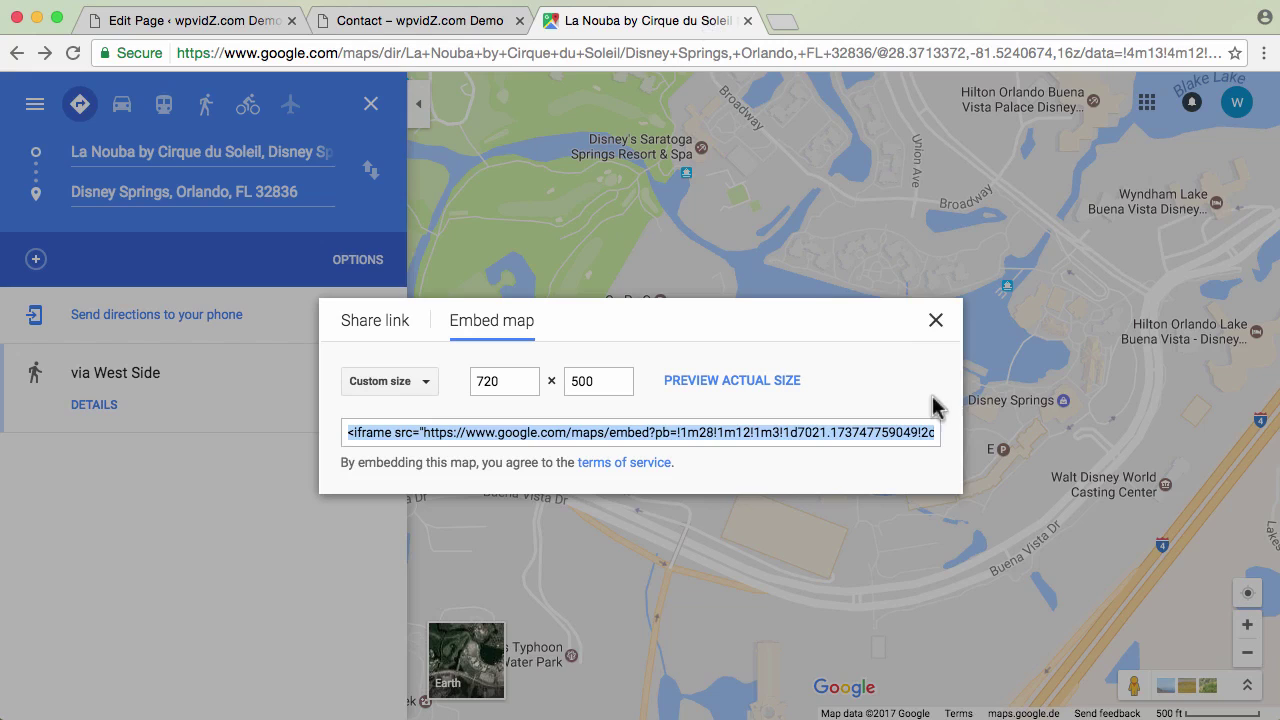
pyautogui.click(936, 321)
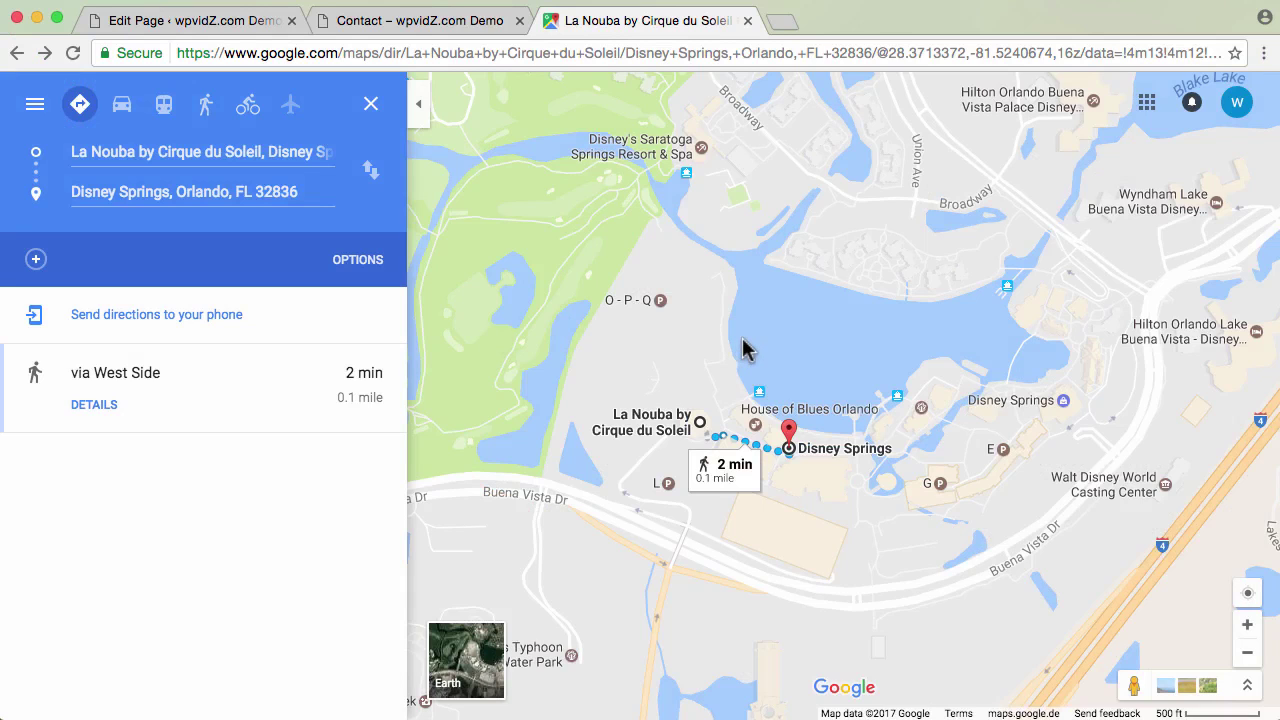
pyautogui.click(414, 112)
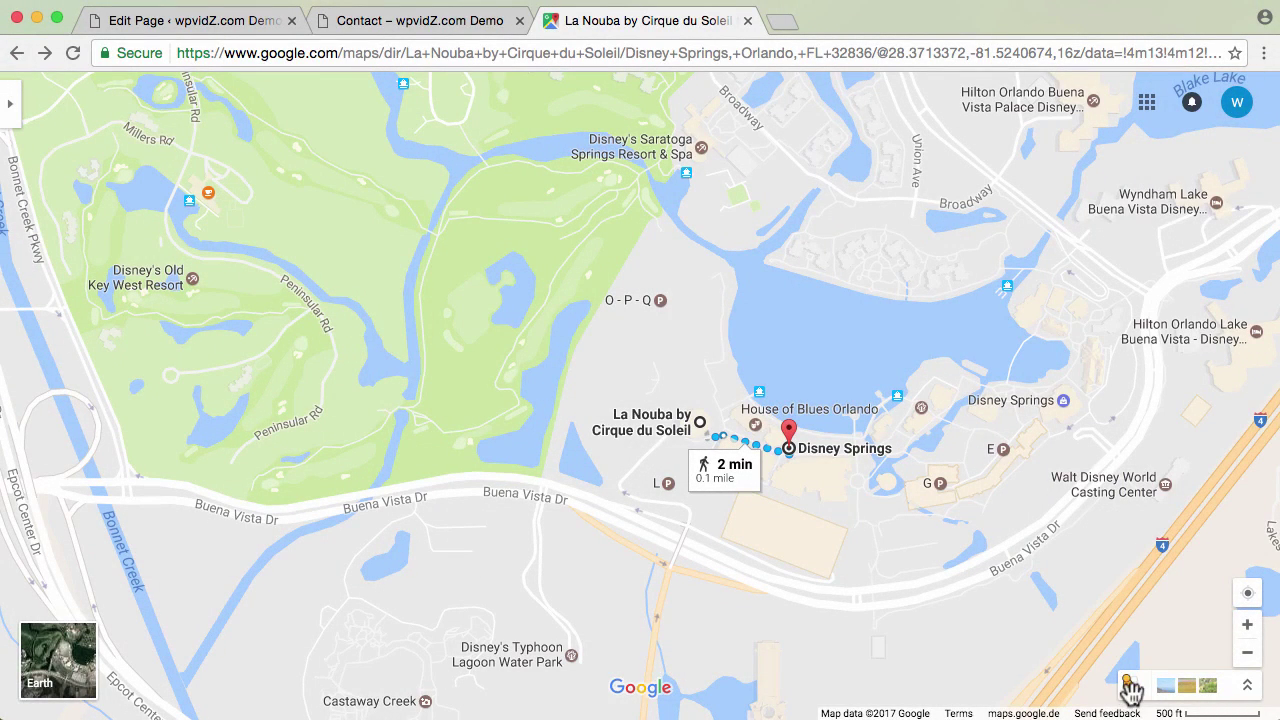
# Place the Street View figure on the photo sphere at the lakeshore just north of La Nouba
pyautogui.click(1131, 690)
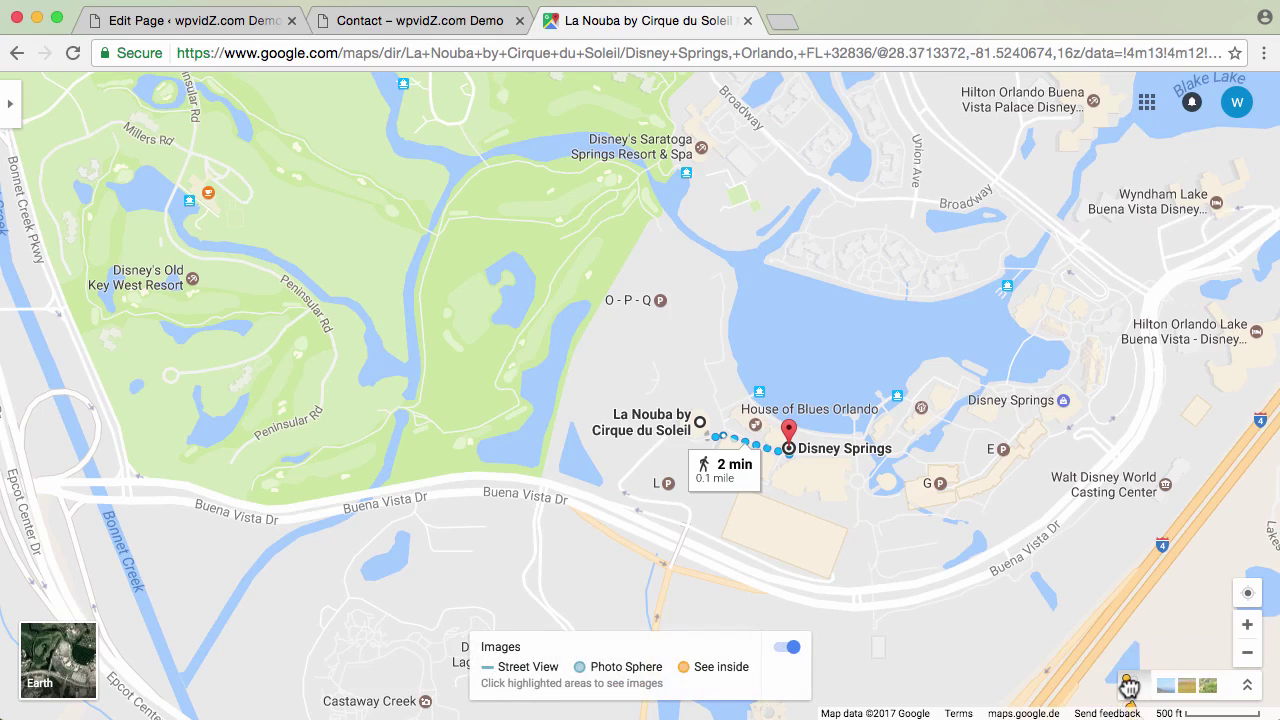
pyautogui.moveTo(1135, 690); pyautogui.dragTo(760, 352)
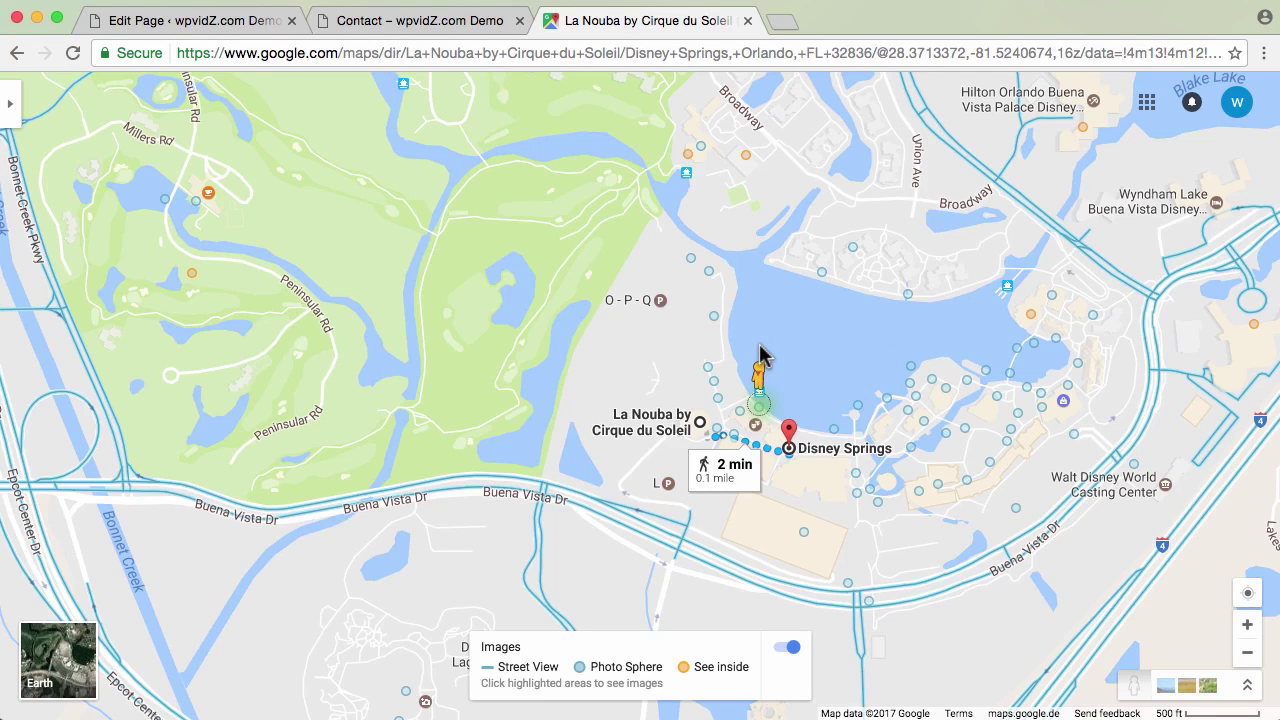
pyautogui.moveTo(760, 345); pyautogui.dragTo(761, 342)
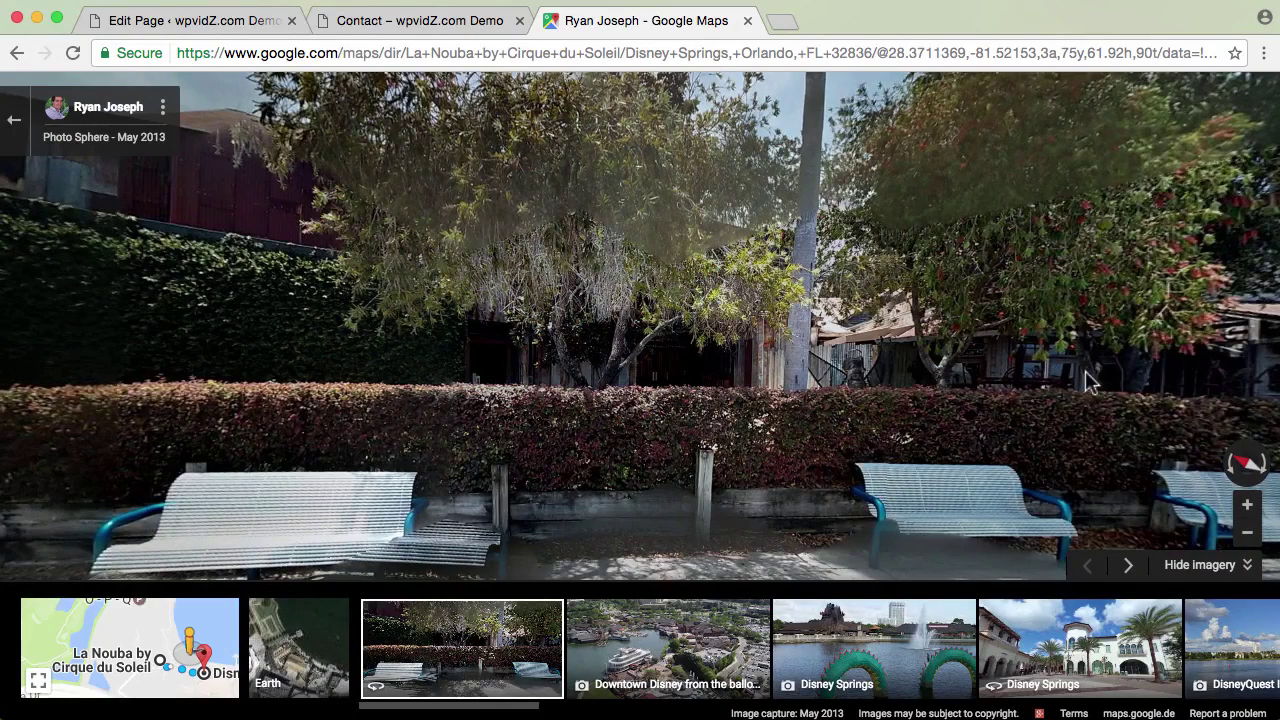
# Look around the lakeshore photo sphere and view the "Downtown Disney from the balloon" photo
pyautogui.moveTo(1090, 386); pyautogui.dragTo(600, 378)
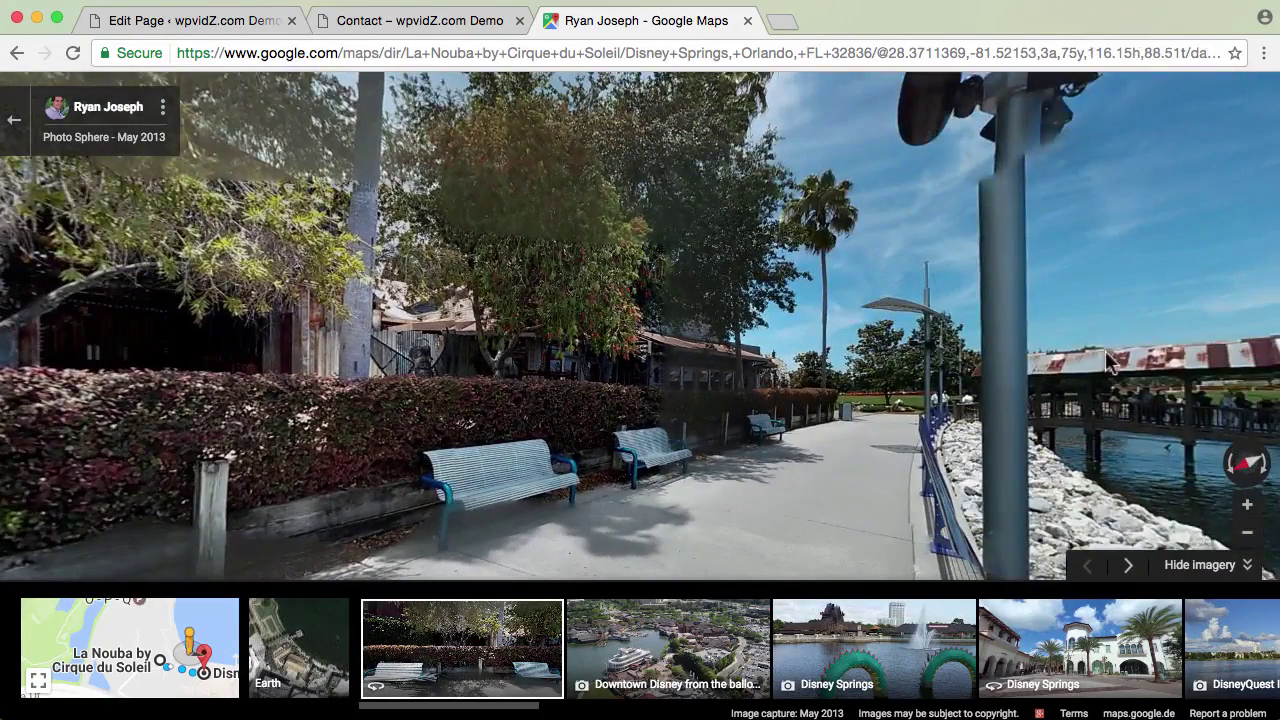
pyautogui.moveTo(1105, 360); pyautogui.dragTo(582, 361)
pyautogui.moveTo(1076, 358); pyautogui.dragTo(551, 349)
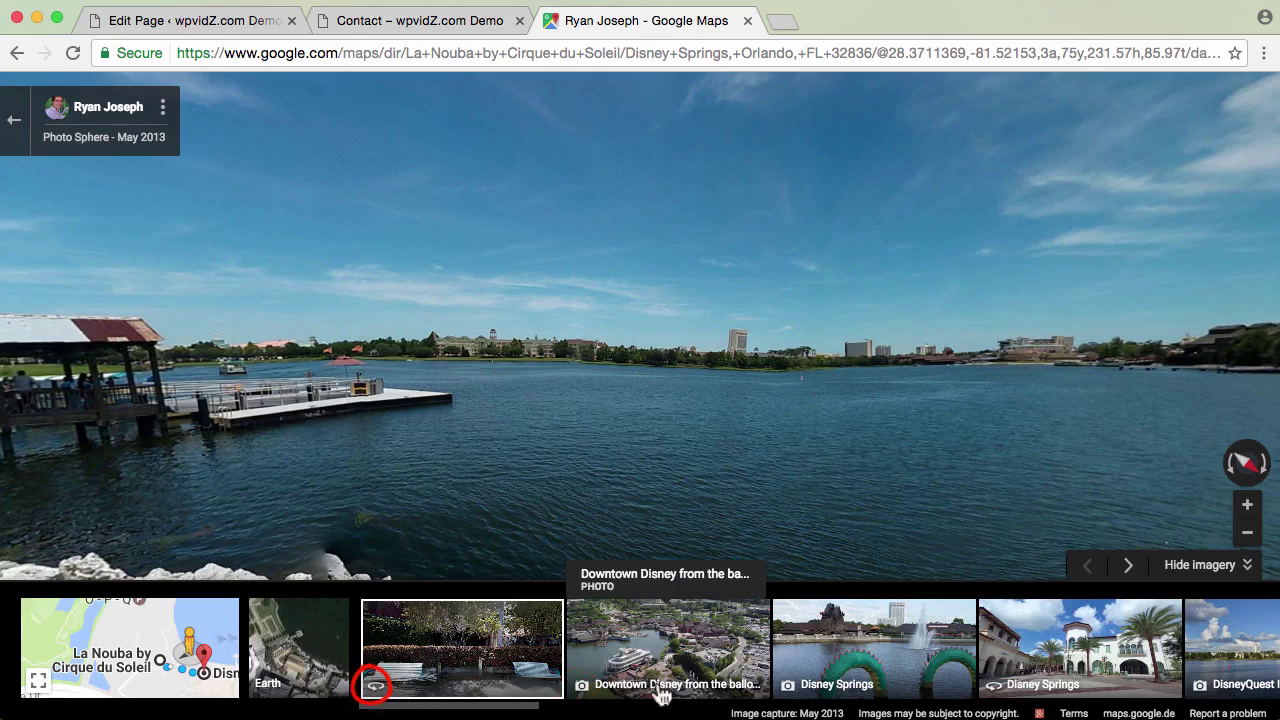
pyautogui.click(625, 665)
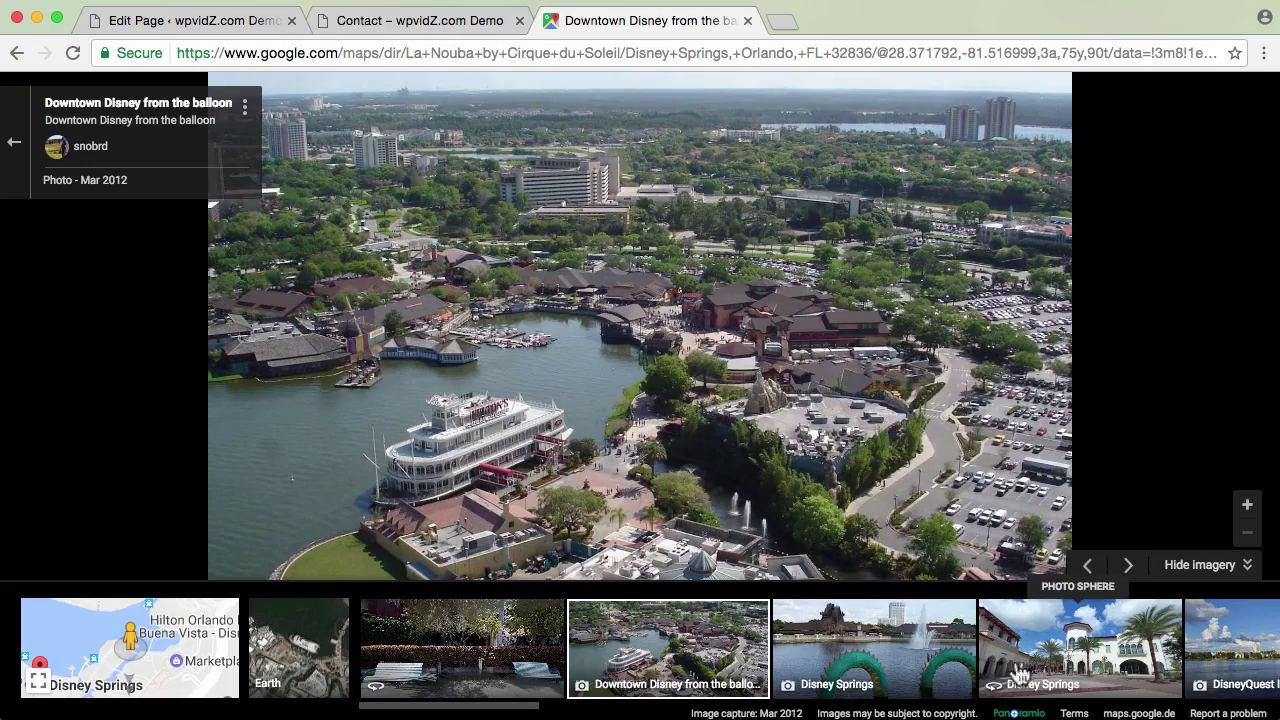
# Return to the lakeshore photo sphere and rotate its view to face the lake with the dock at one side
pyautogui.click(443, 651)
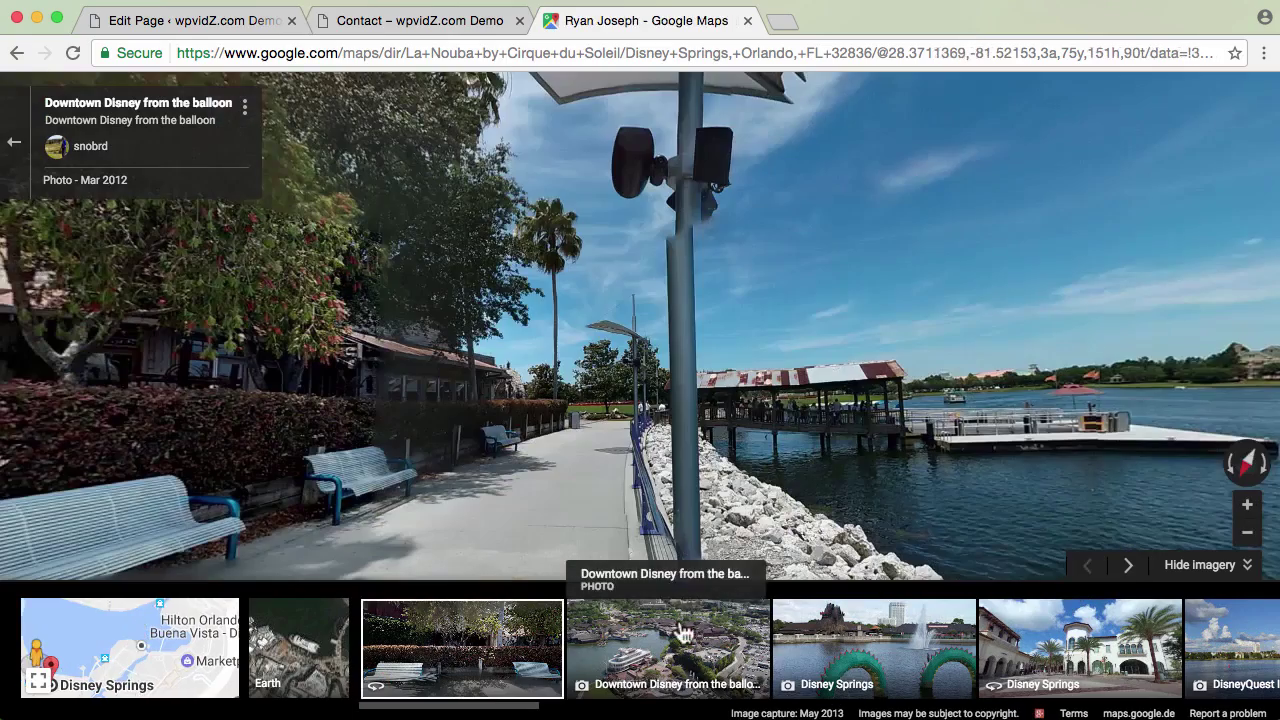
pyautogui.moveTo(1048, 390); pyautogui.dragTo(350, 360)
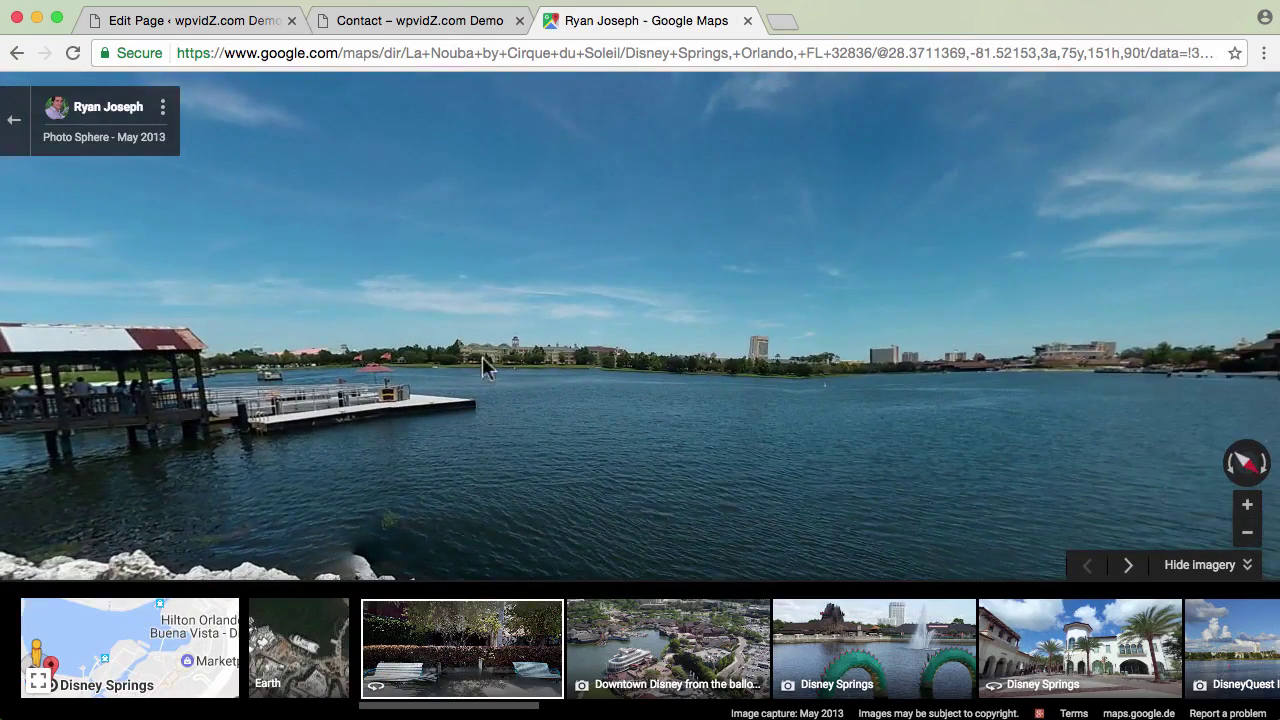
pyautogui.moveTo(856, 381); pyautogui.dragTo(806, 371)
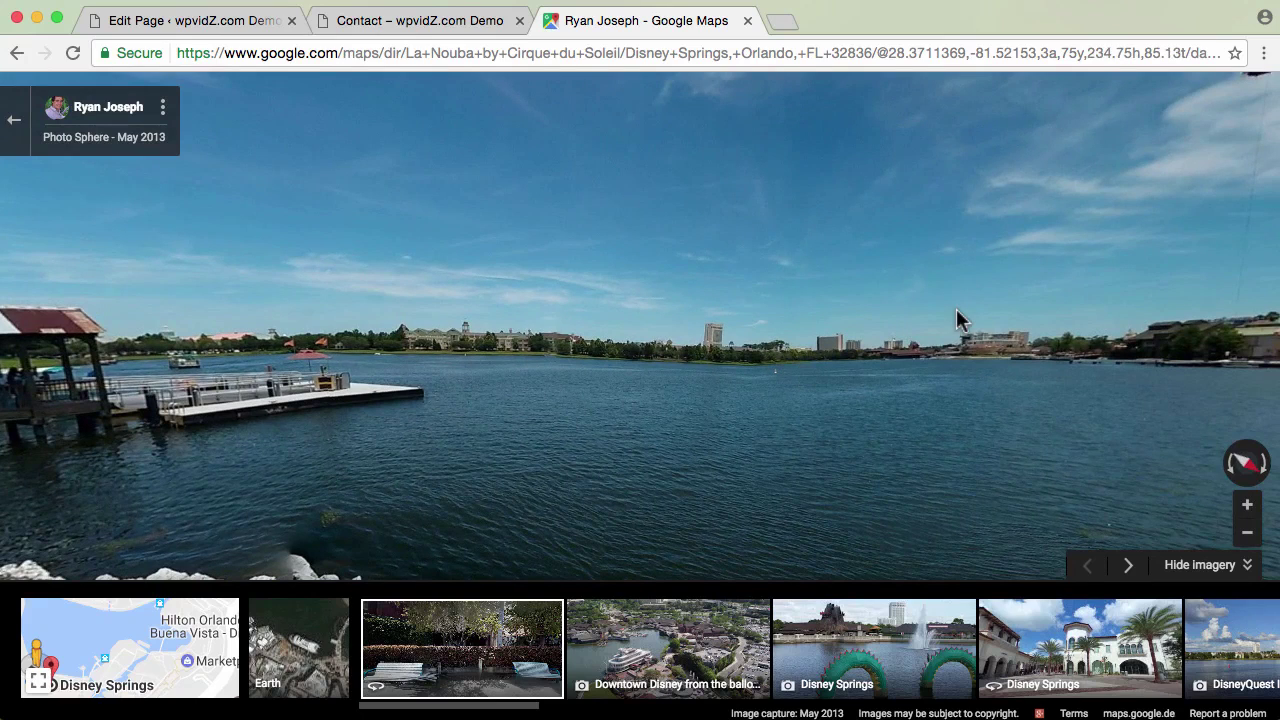
# Open the embed options for the photo sphere image and preview it at the 720 × 500 custom size
pyautogui.click(968, 677)
pyautogui.click(164, 117)
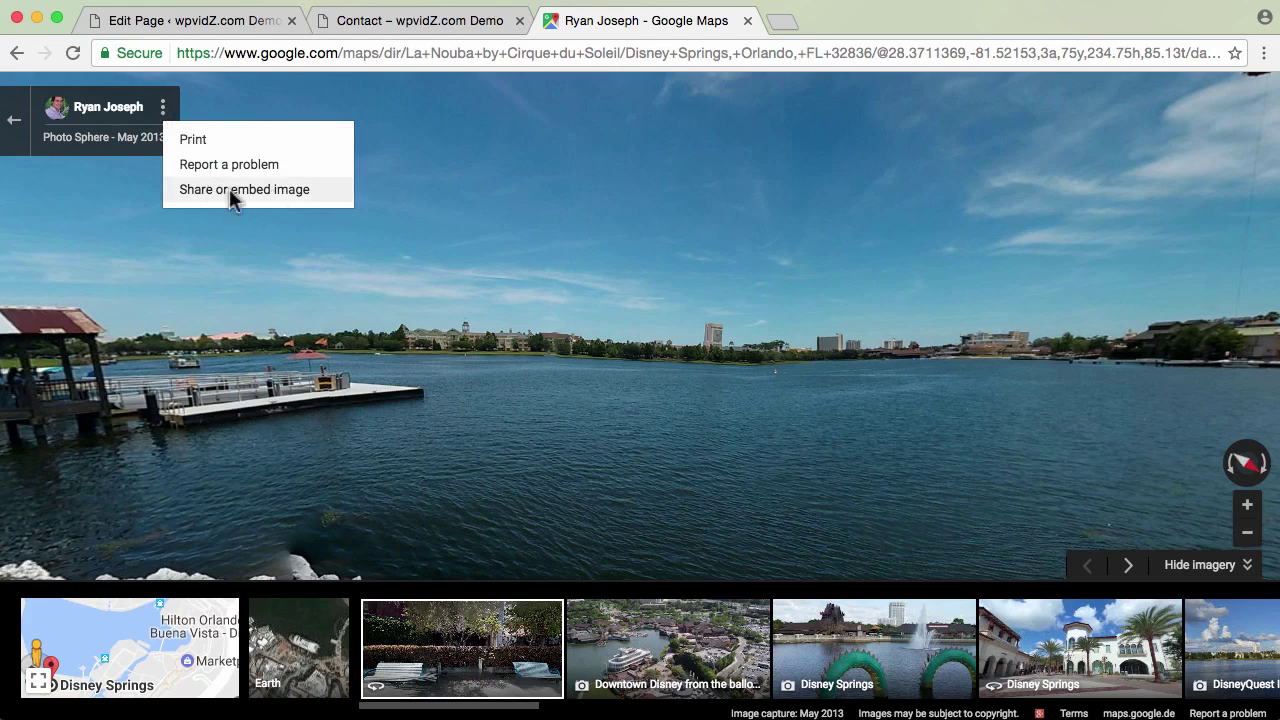
pyautogui.click(283, 191)
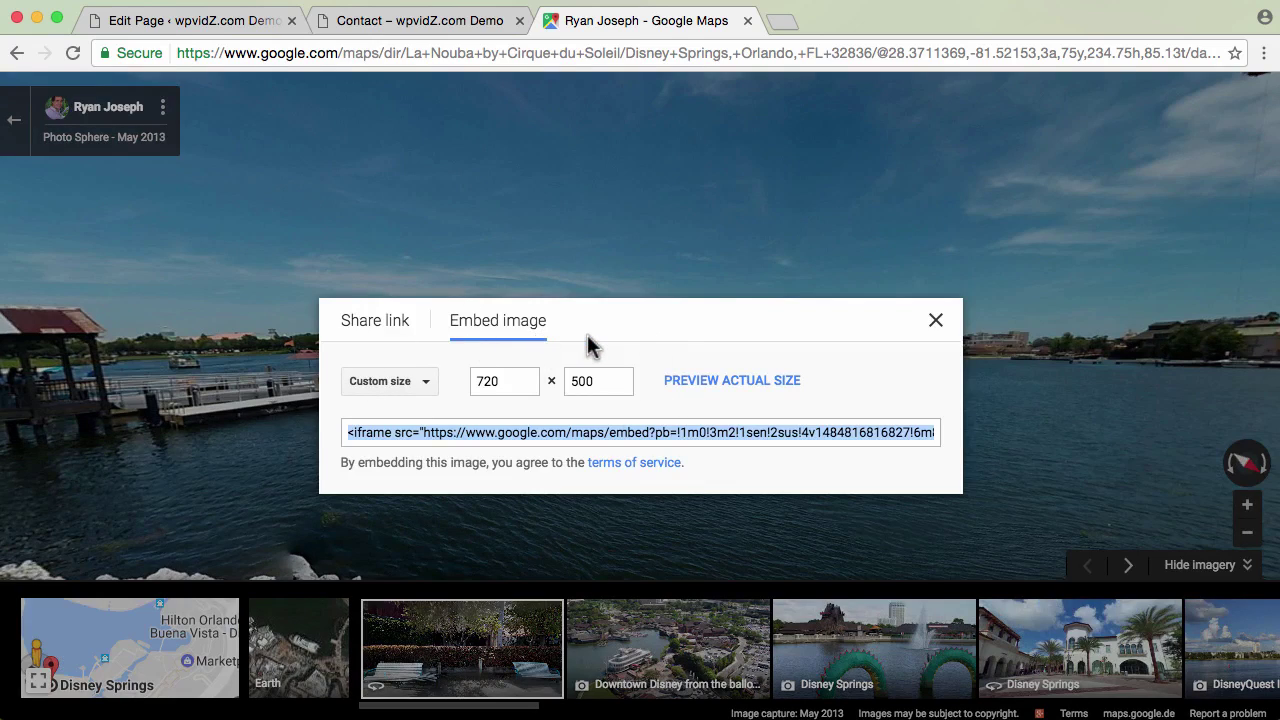
pyautogui.click(489, 381)
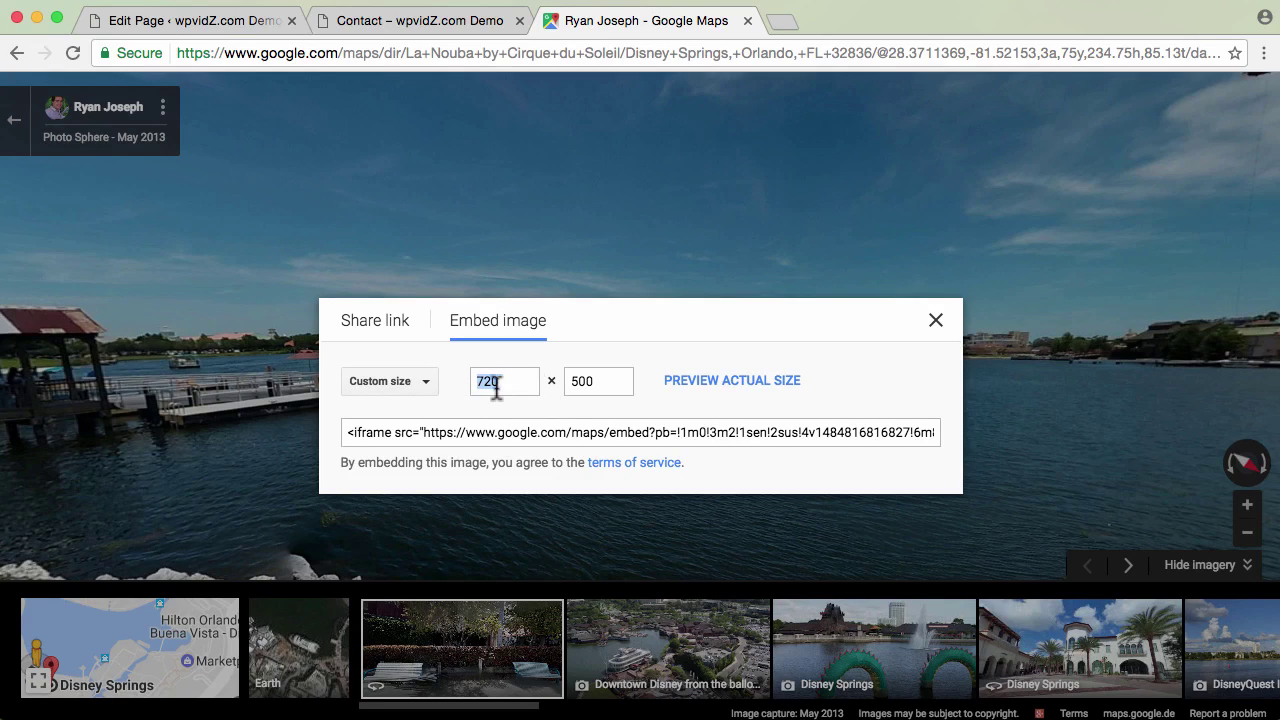
pyautogui.click(692, 392)
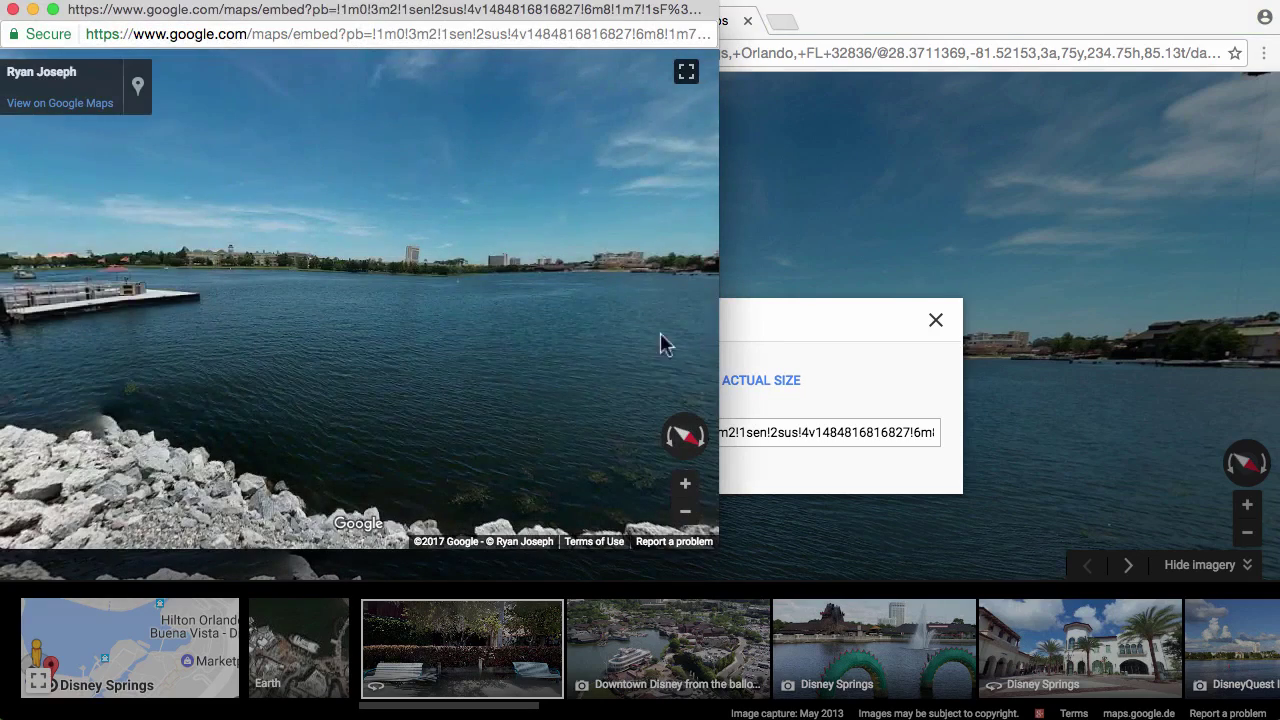
# Rotate the view in the photo sphere's actual-size preview, close the preview, and copy the image's embed code
pyautogui.moveTo(660, 334); pyautogui.dragTo(357, 266)
pyautogui.click(13, 10)
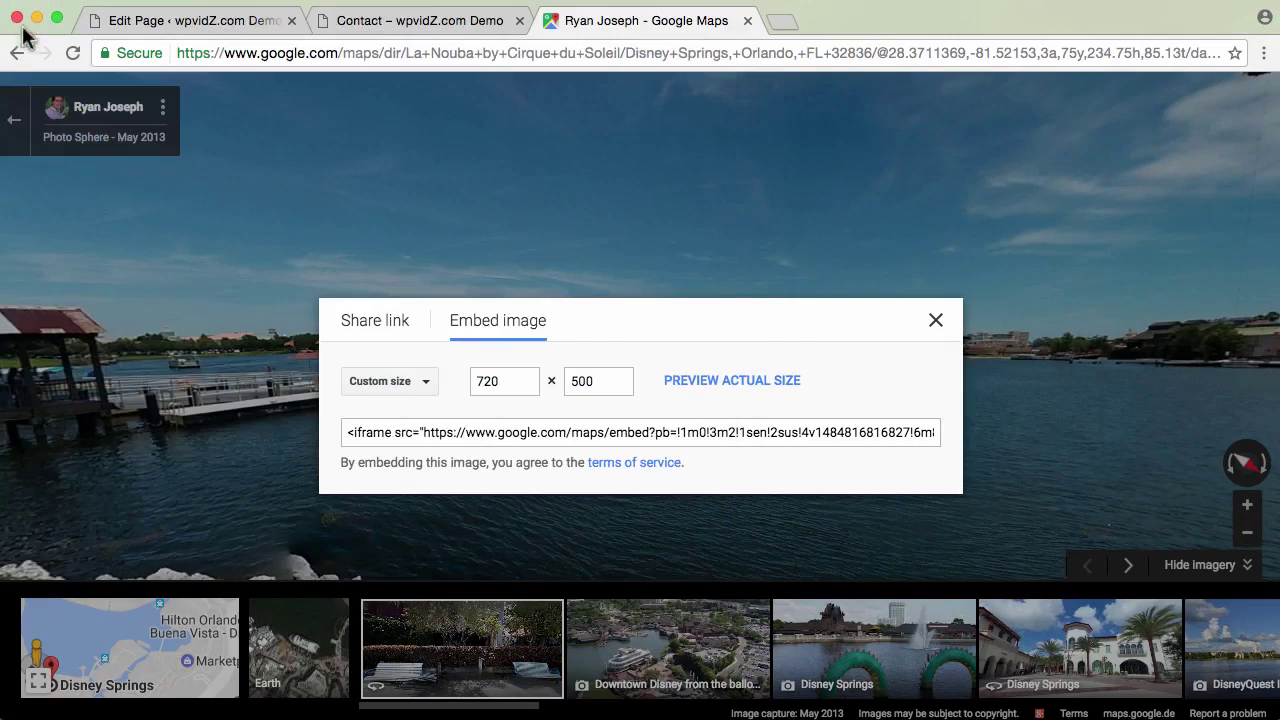
pyautogui.click(508, 432)
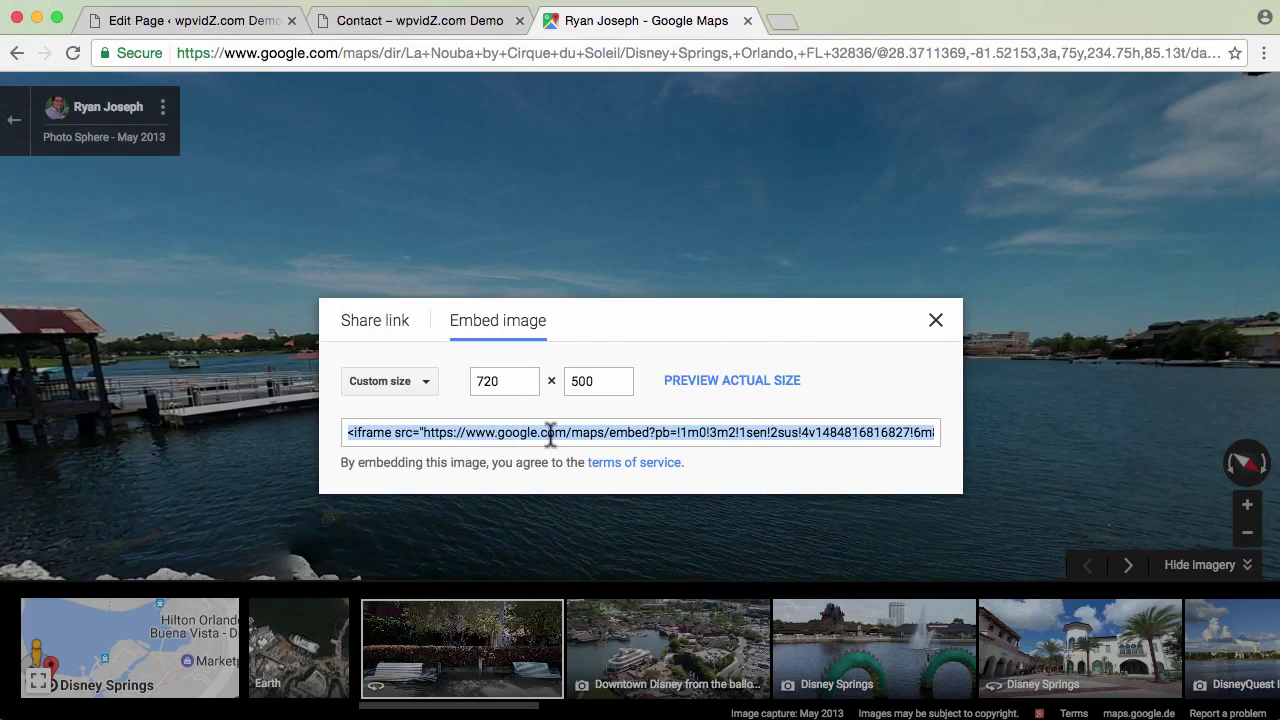
pyautogui.rightClick(550, 436)
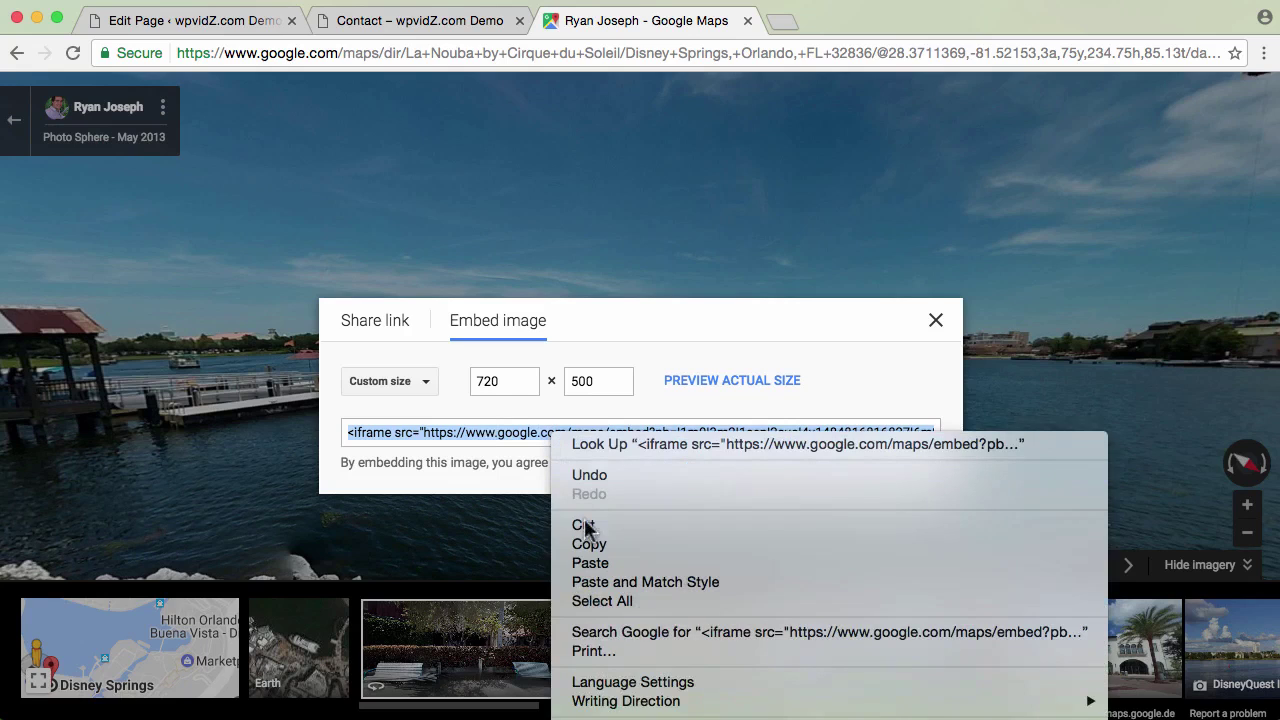
pyautogui.click(586, 540)
# Paste the photo sphere's embed code below the directions map's iframe in the Contact page's editor, separated by a blank line
pyautogui.click(420, 22)
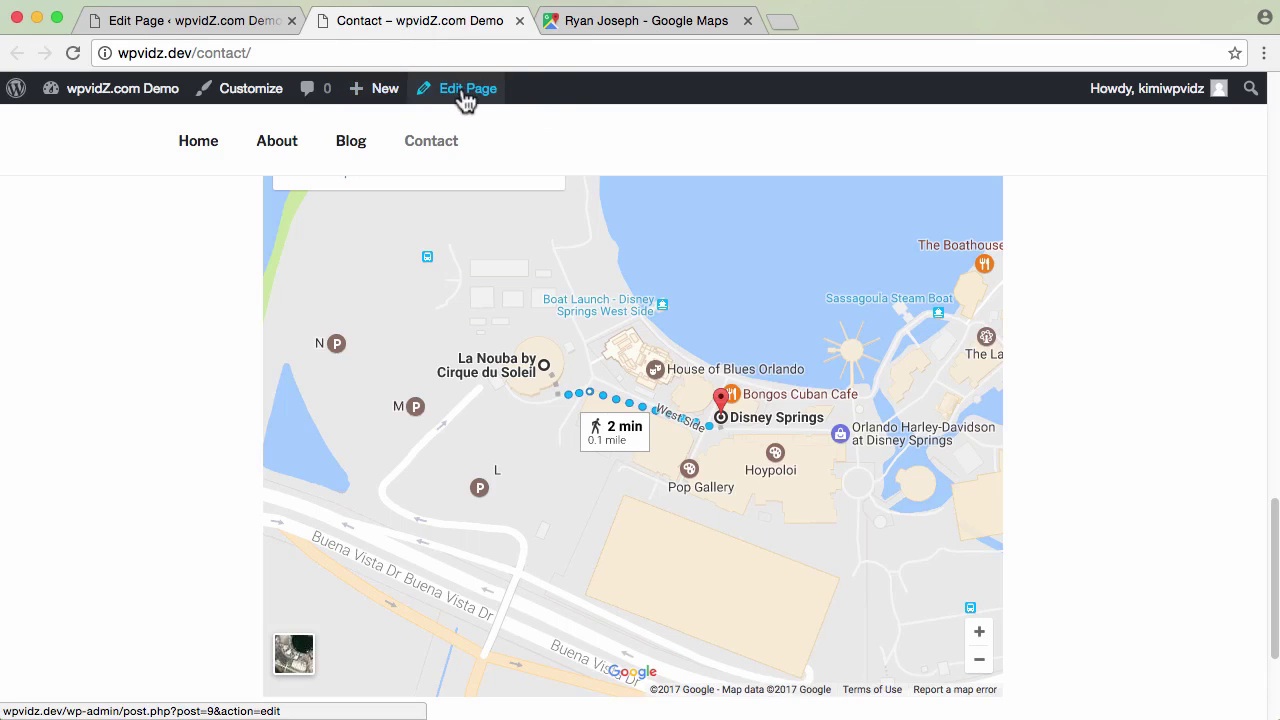
pyautogui.click(252, 22)
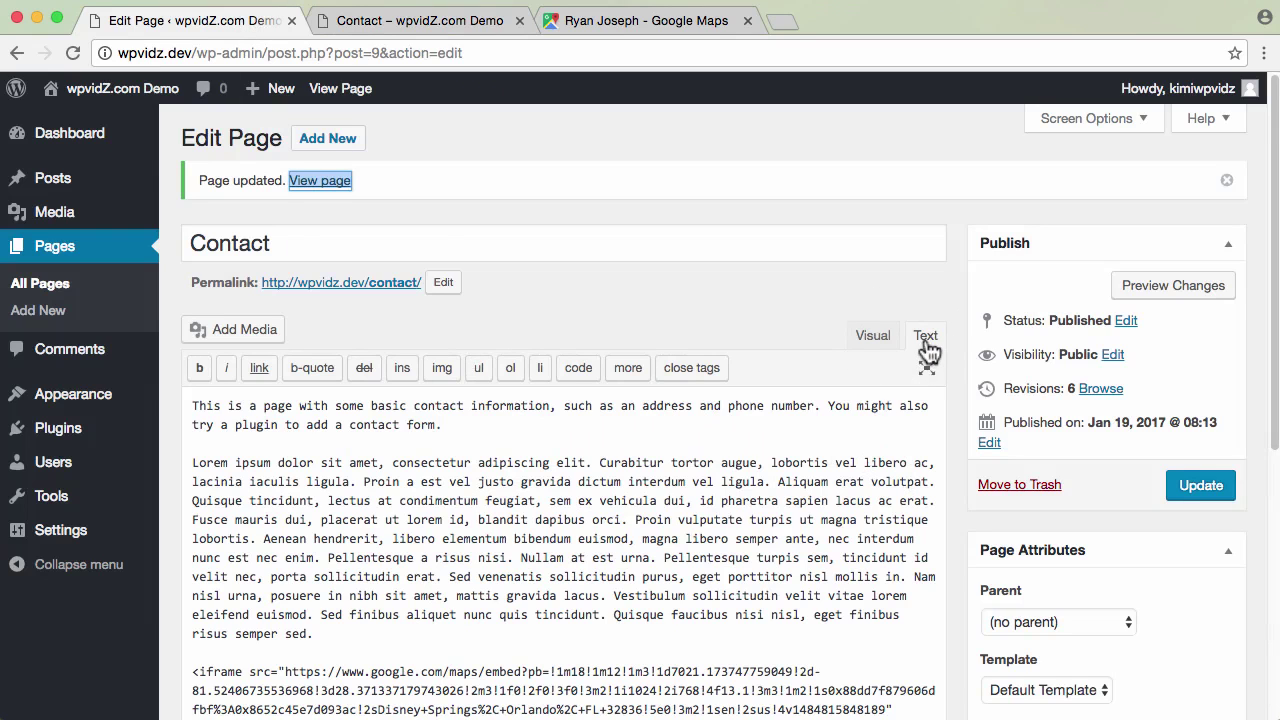
pyautogui.scroll(-2, 868, 598)
pyautogui.scroll(-10, 868, 598)
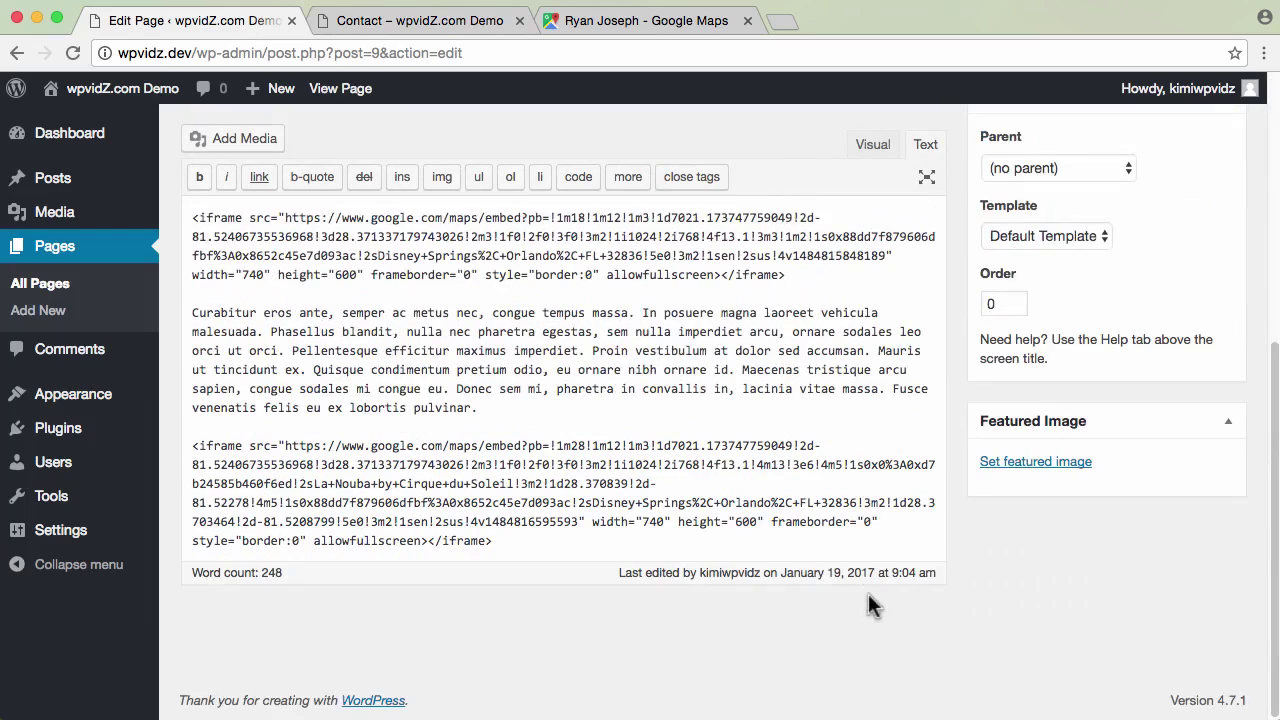
pyautogui.click(576, 543)
pyautogui.press('Return')
pyautogui.press('Return')
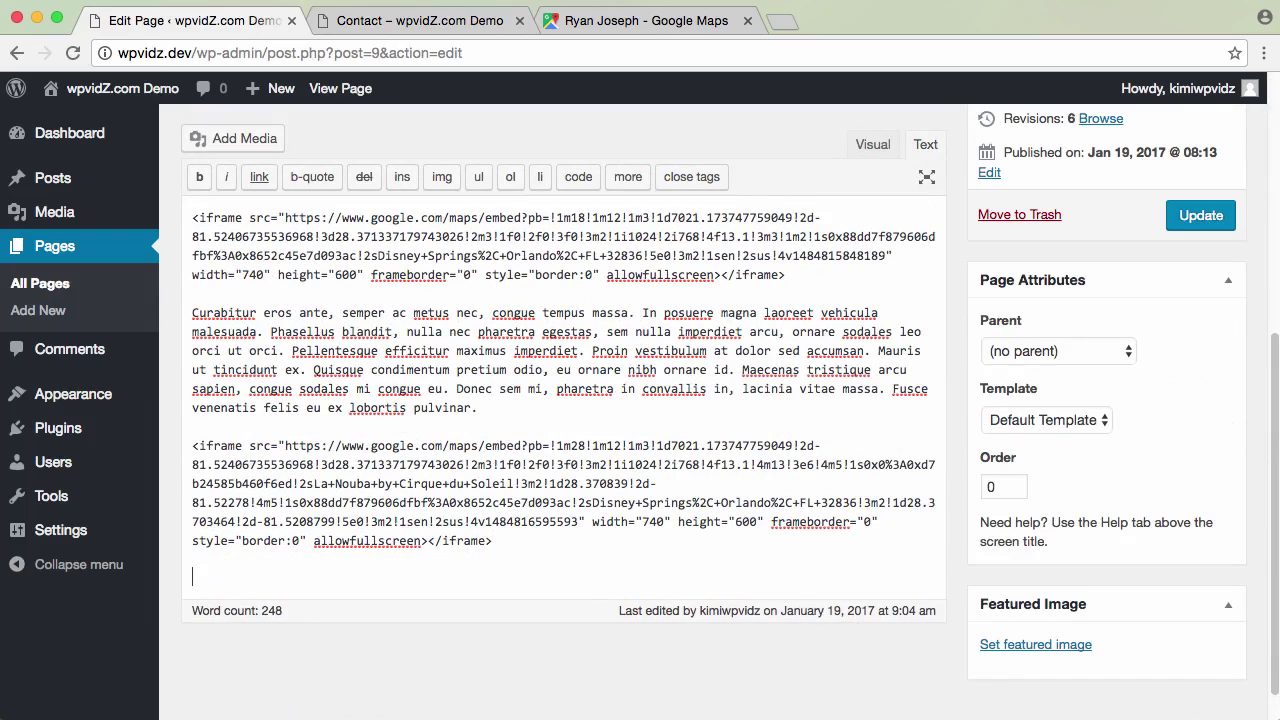
pyautogui.press('super+v')
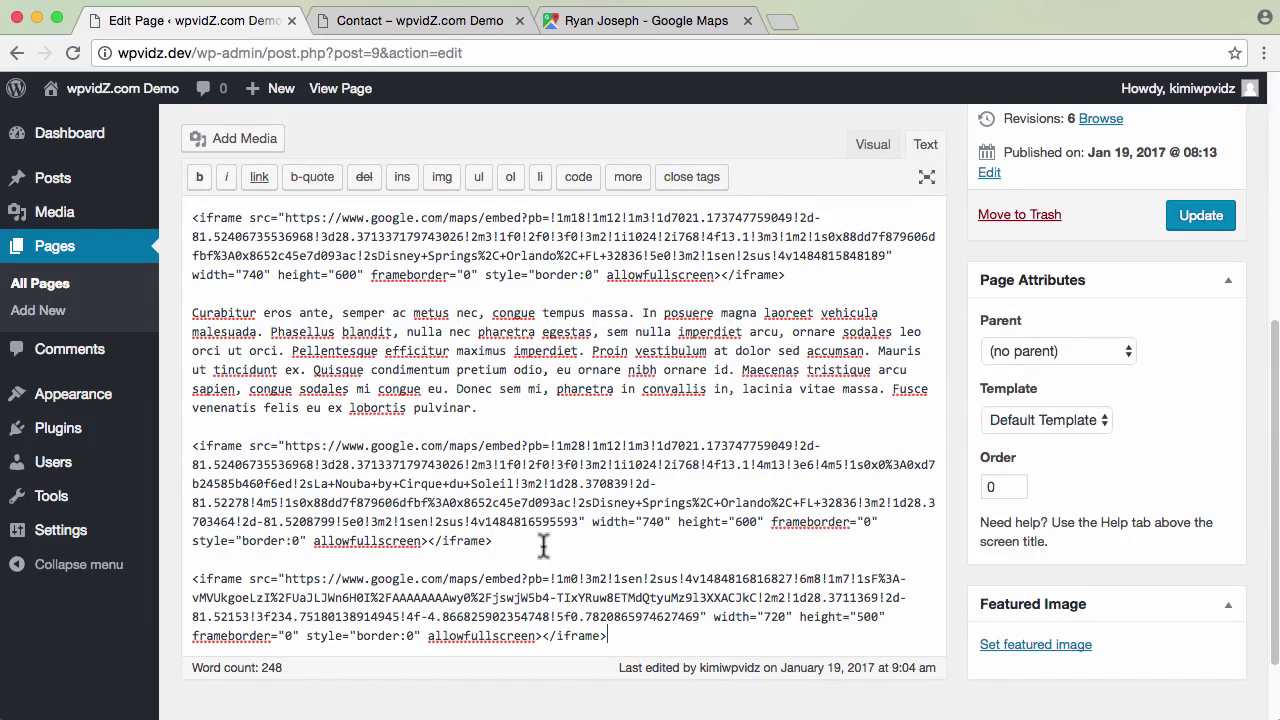
# Add the line "Nice Pictures!" above the photo sphere's iframe, with a blank line between them
pyautogui.click(256, 557)
pyautogui.press('Return')
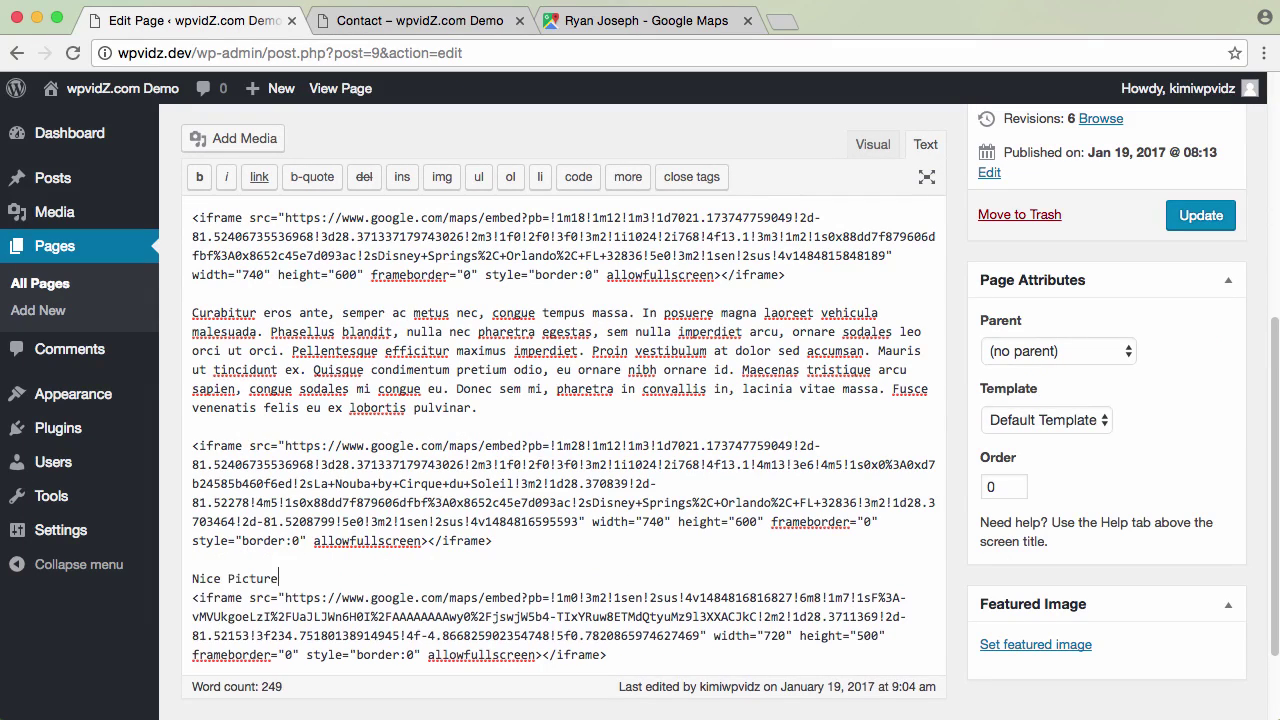
pyautogui.write('Nice Pictures!')
pyautogui.press('Return')
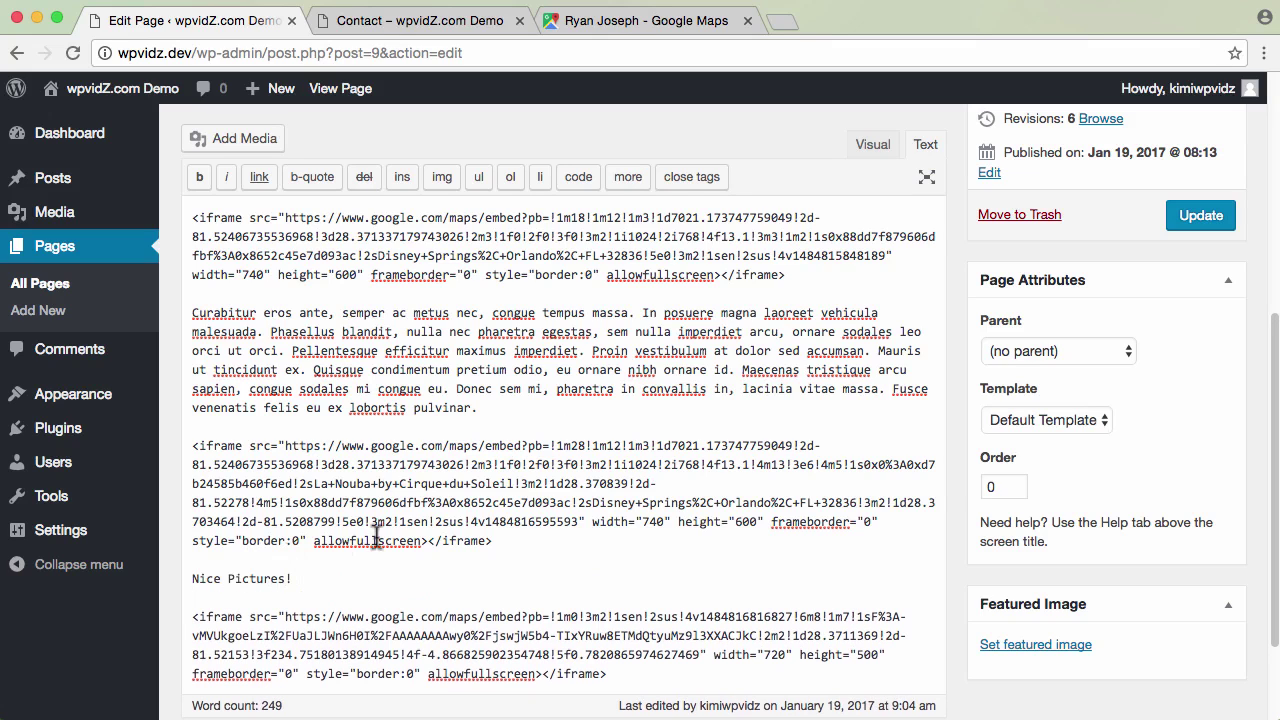
# Preview the Contact page changes and examine the two maps and the photo sphere, comparing their widths
pyautogui.scroll(5, 940, 320)
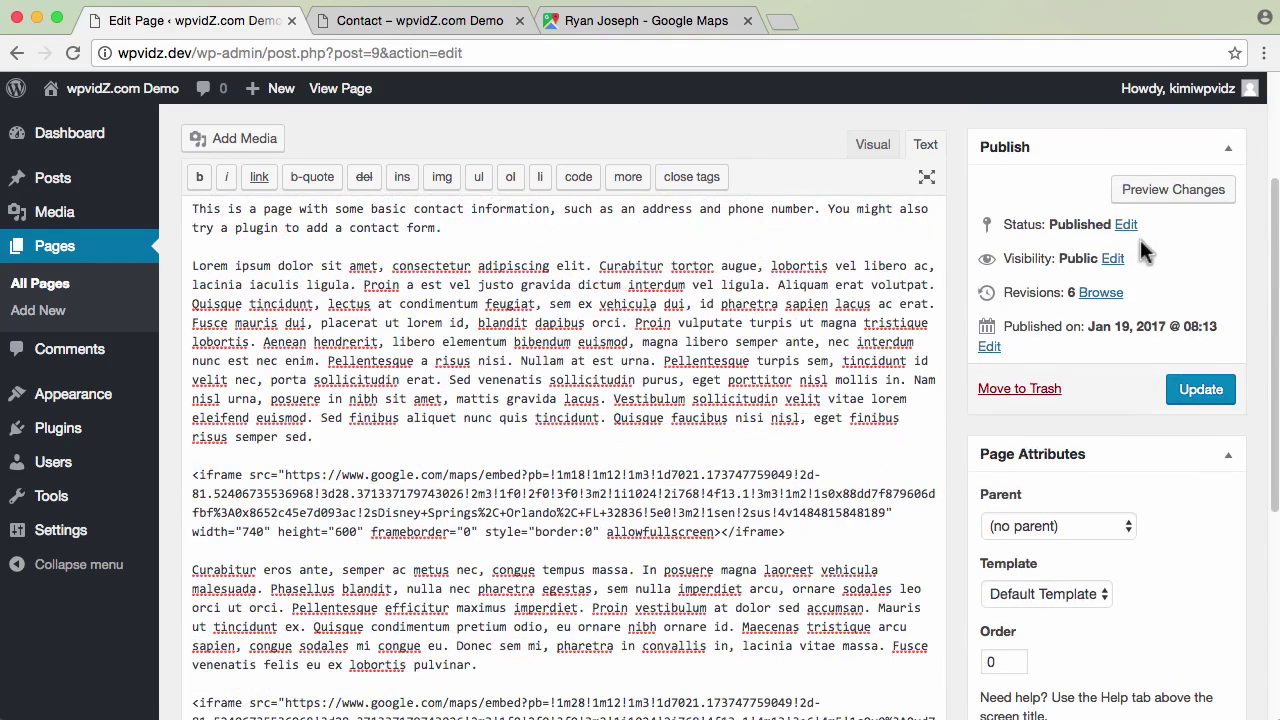
pyautogui.click(1160, 191)
pyautogui.click(740, 21)
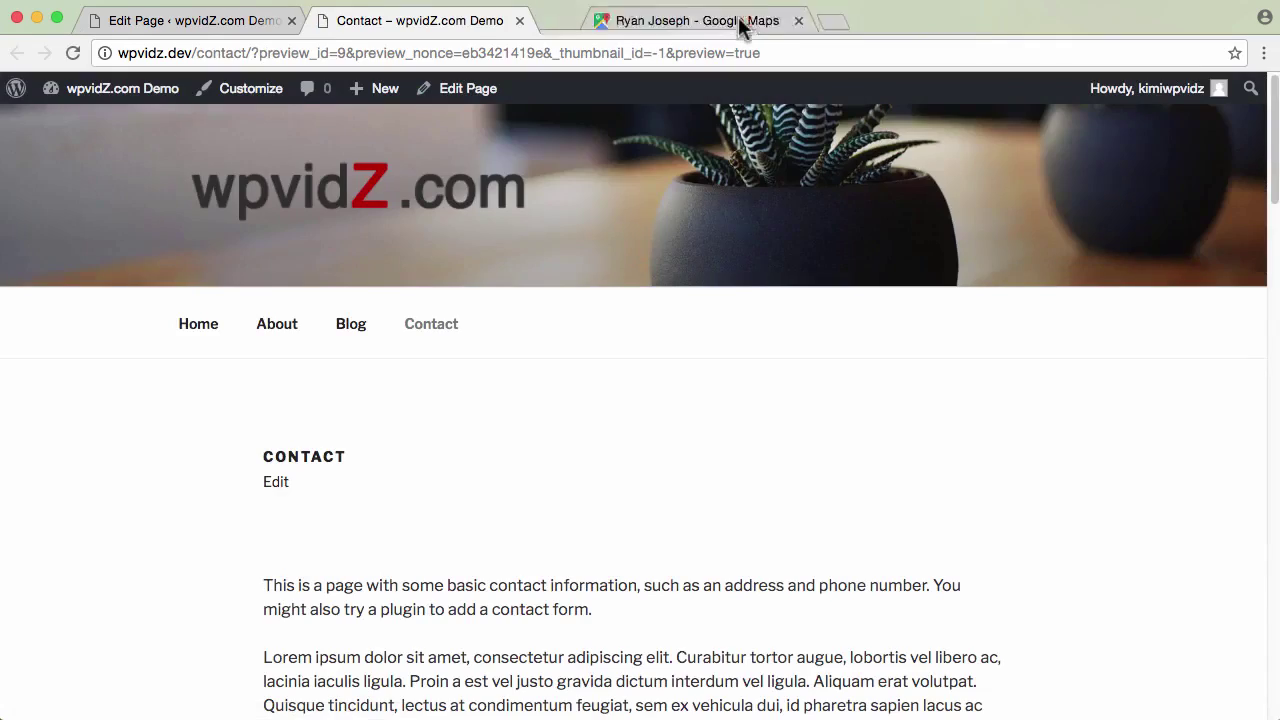
pyautogui.scroll(-10, 920, 395)
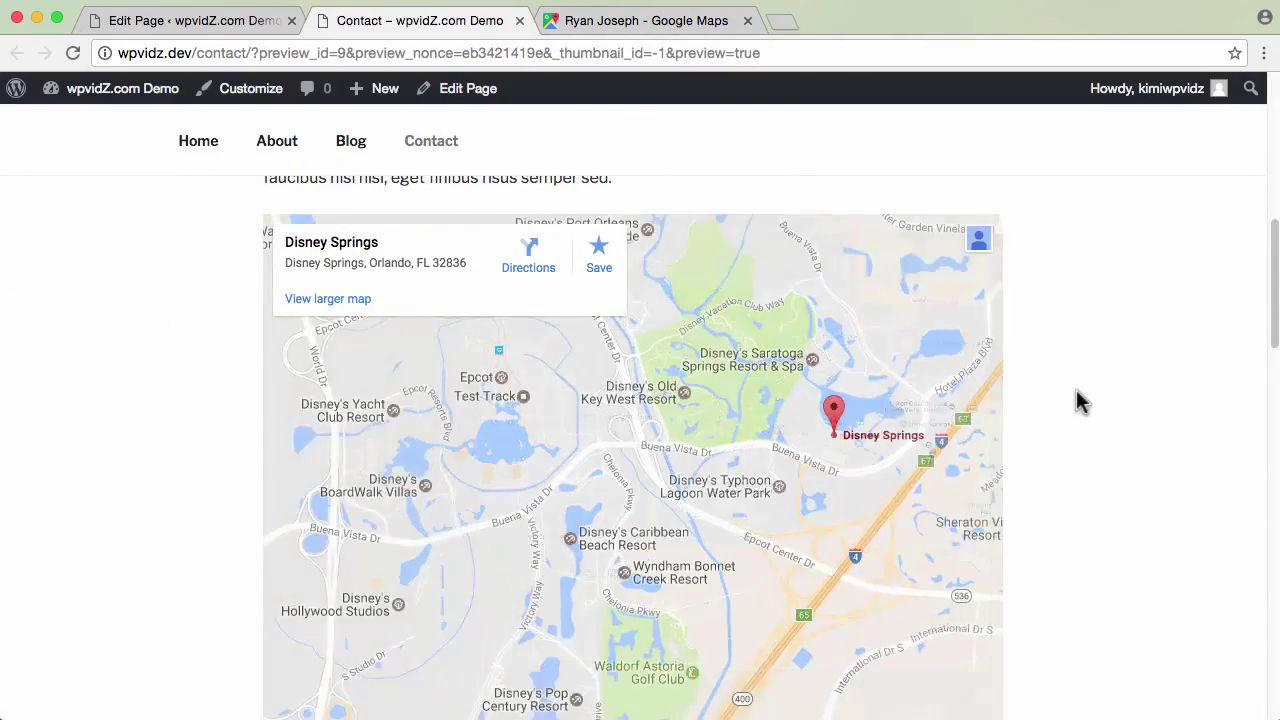
pyautogui.scroll(-10, 1078, 400)
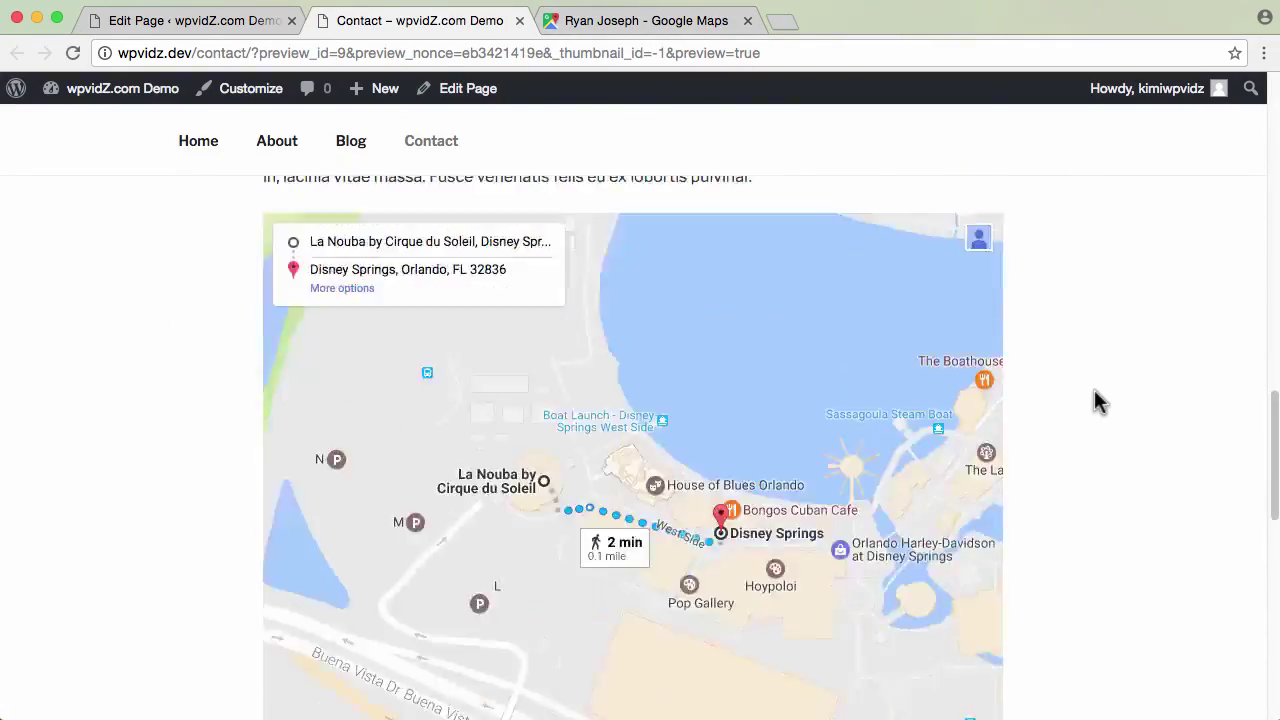
pyautogui.scroll(-5, 1094, 392)
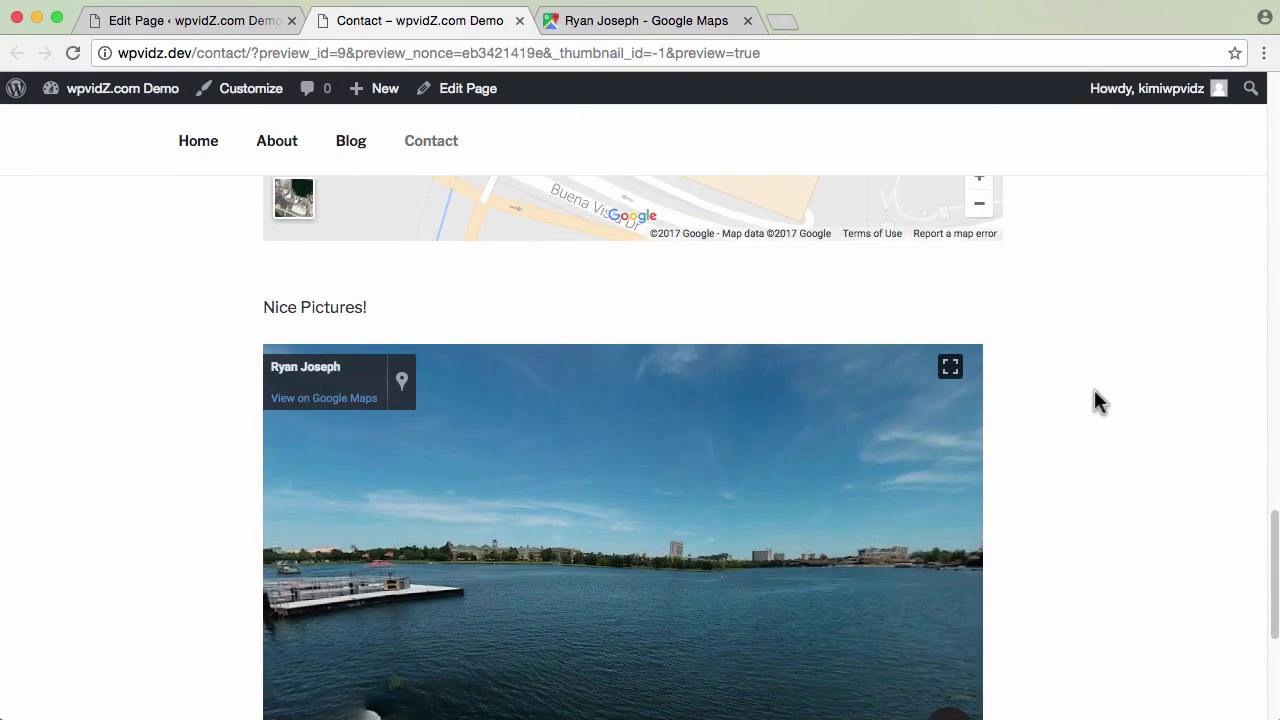
pyautogui.scroll(1, 1094, 390)
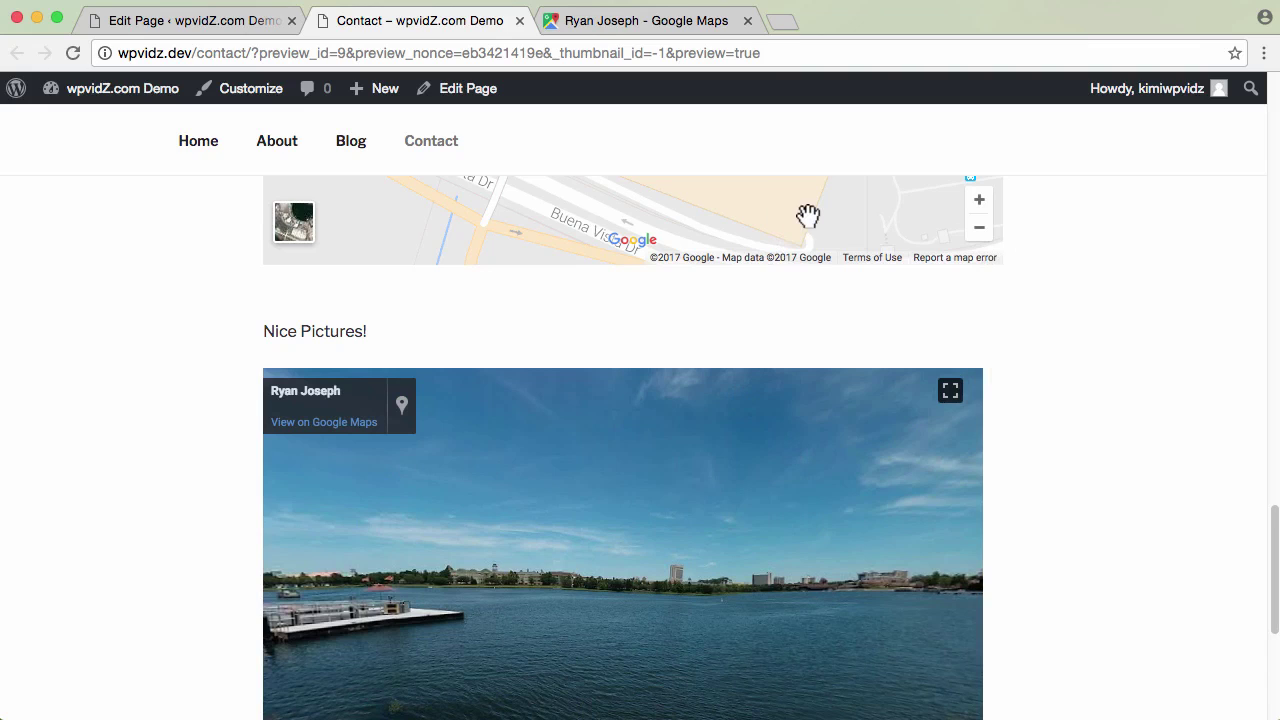
# Set the photo sphere iframe's width to 740, increase its height, and update the Contact page
pyautogui.click(248, 21)
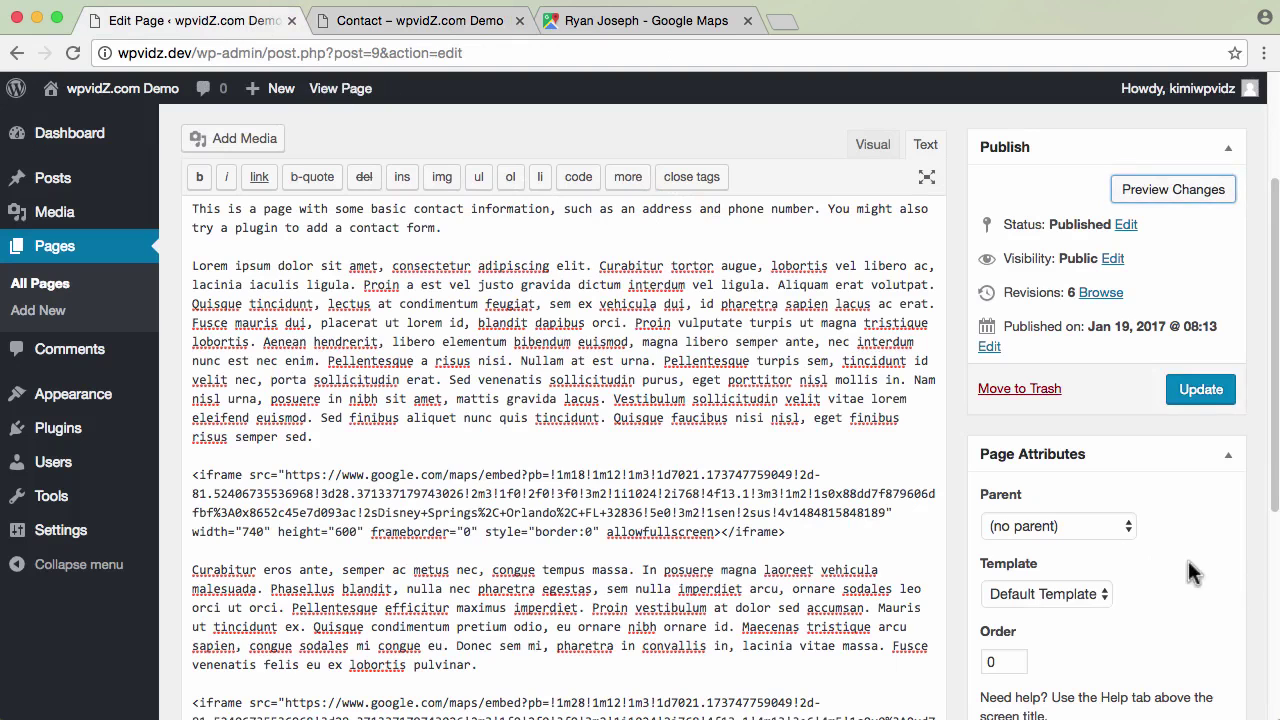
pyautogui.scroll(-5, 1150, 600)
pyautogui.doubleClick(766, 546)
pyautogui.write('740')
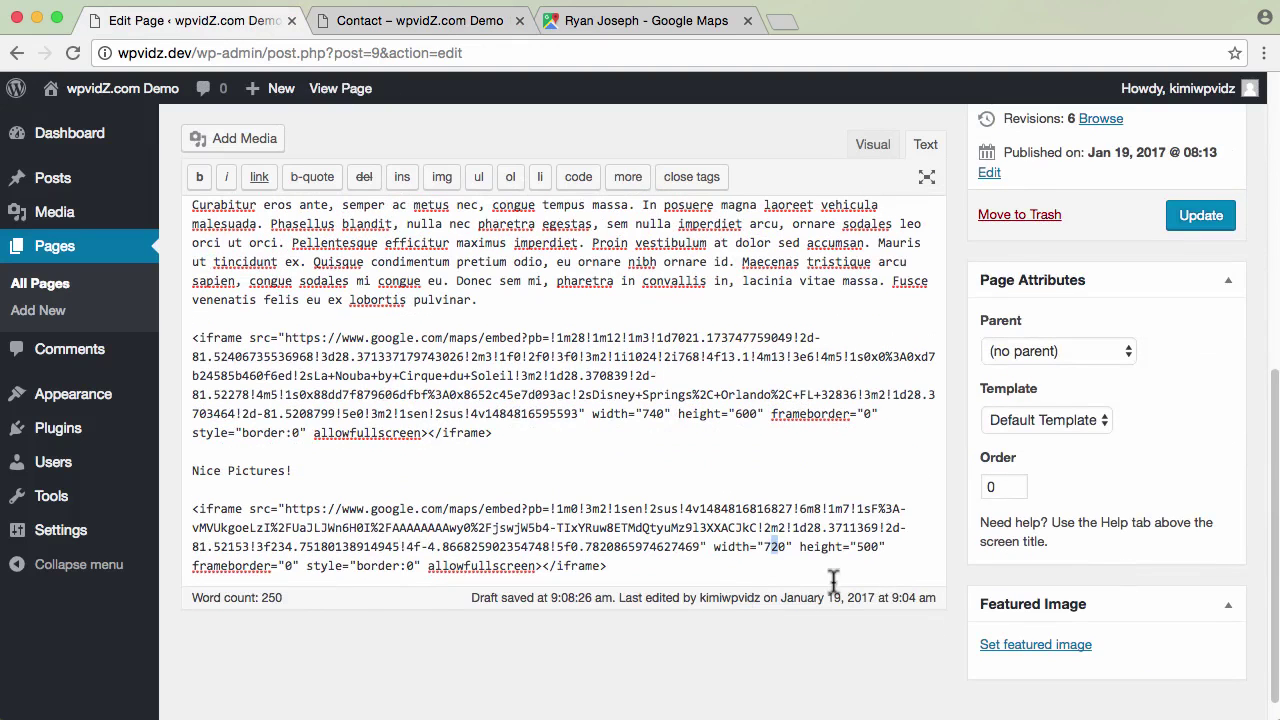
pyautogui.click(858, 546)
pyautogui.click(1201, 215)
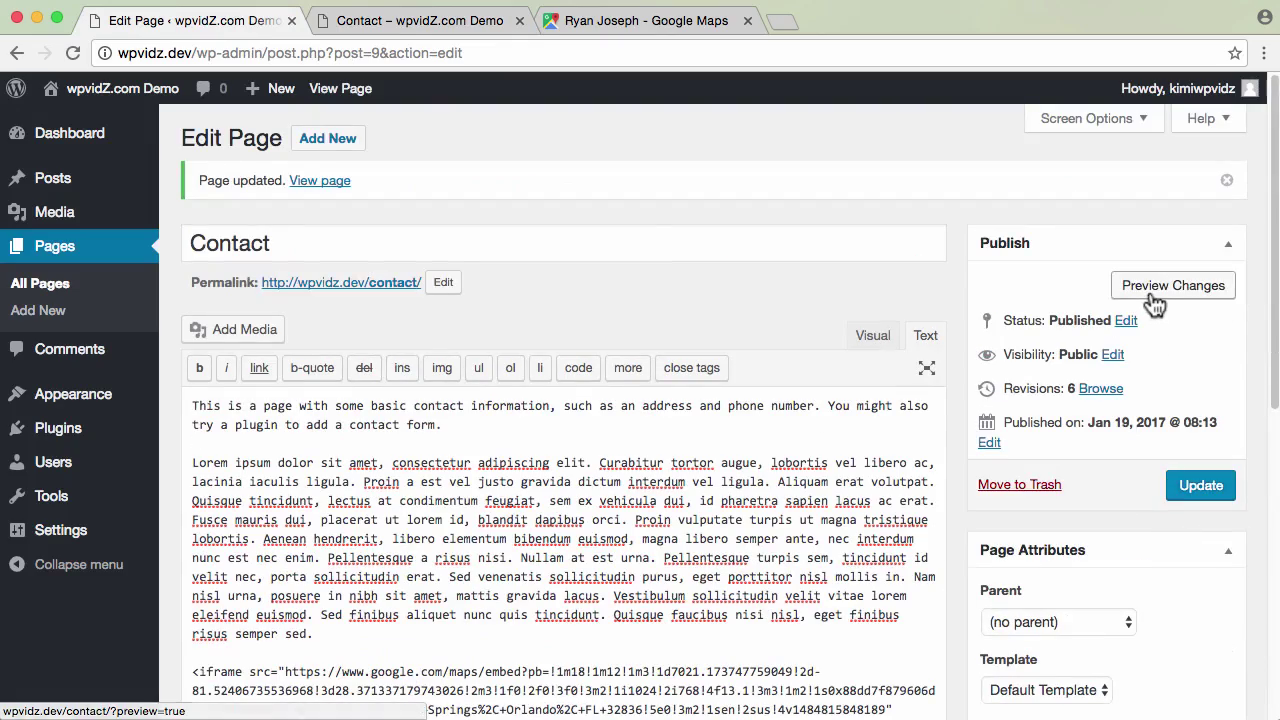
# Preview the Contact page again and check the resized photo sphere against the directions map above it
pyautogui.click(1155, 298)
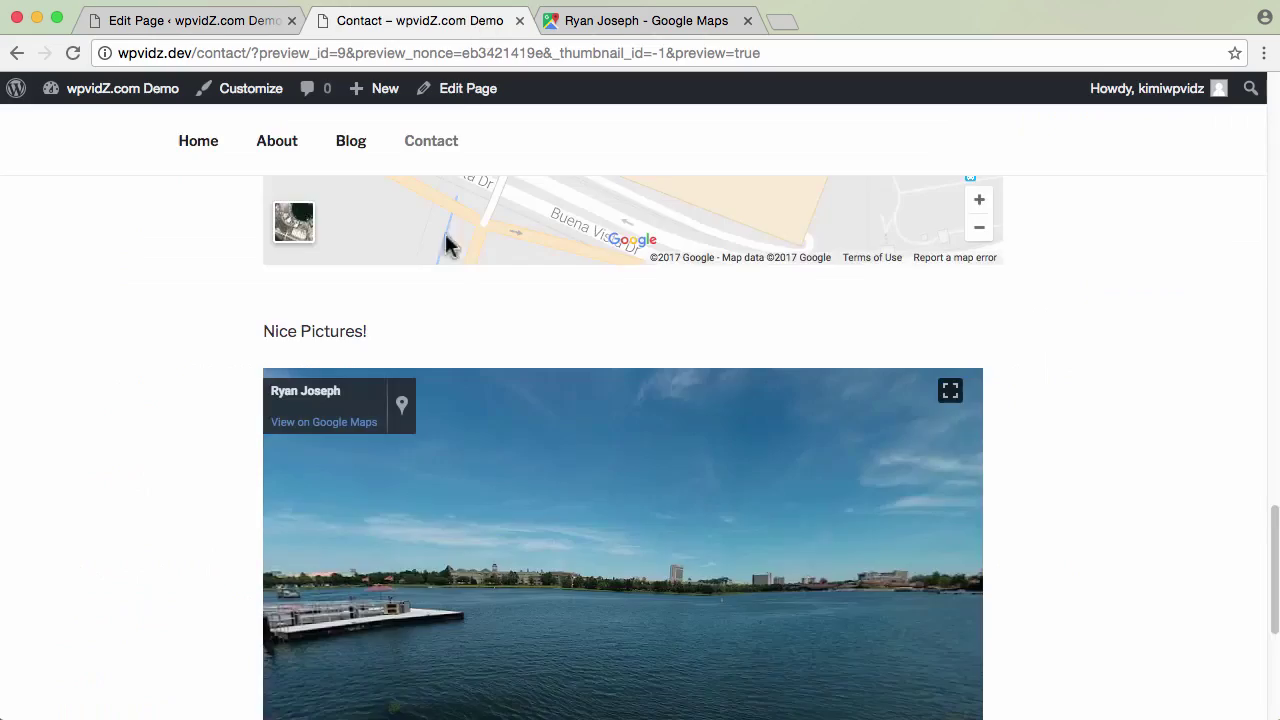
pyautogui.scroll(-10, 869, 530)
pyautogui.scroll(-5, 1167, 490)
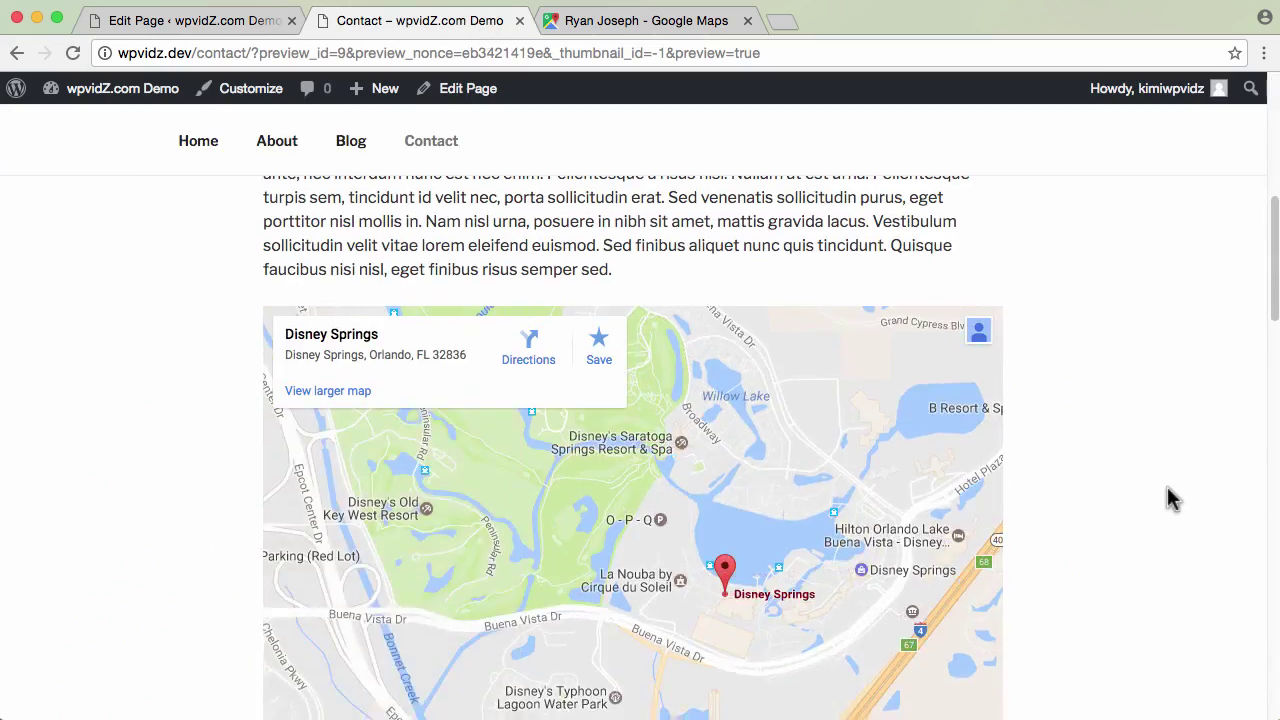
pyautogui.scroll(-10, 1167, 490)
pyautogui.scroll(3, 1167, 490)
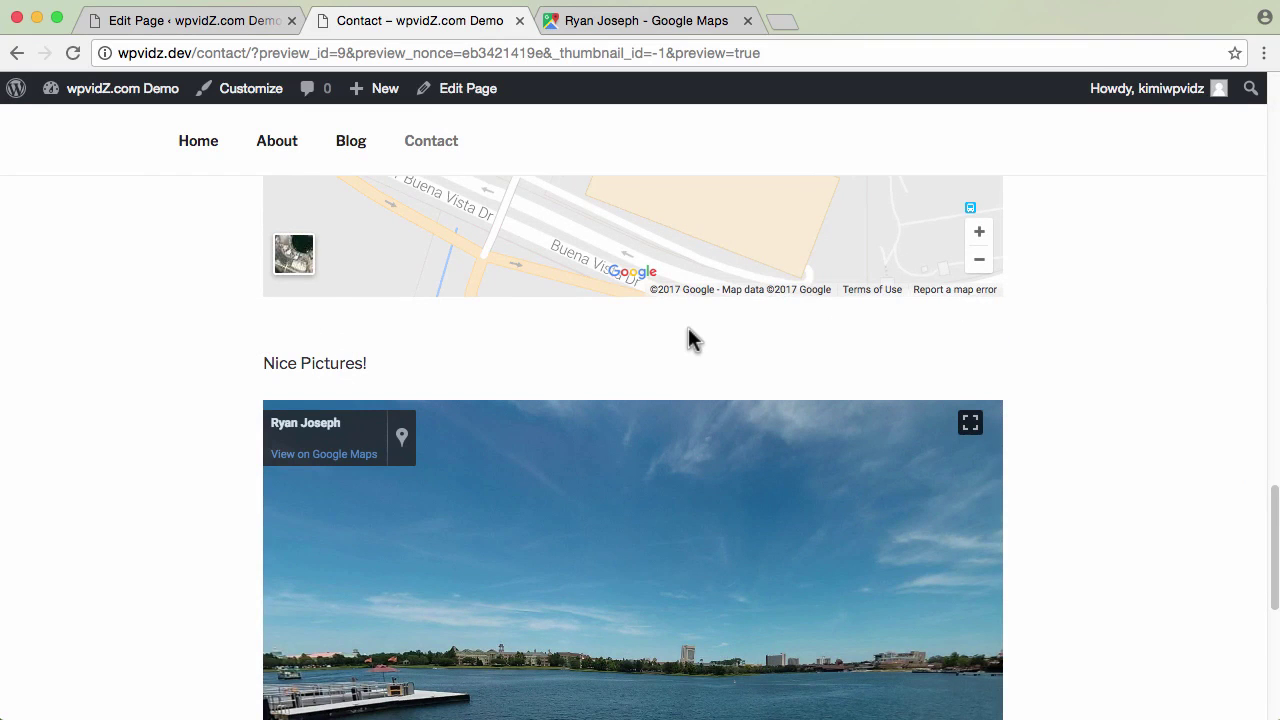
# Update the Contact page and open its published version, closing the separate preview of the page
pyautogui.click(247, 21)
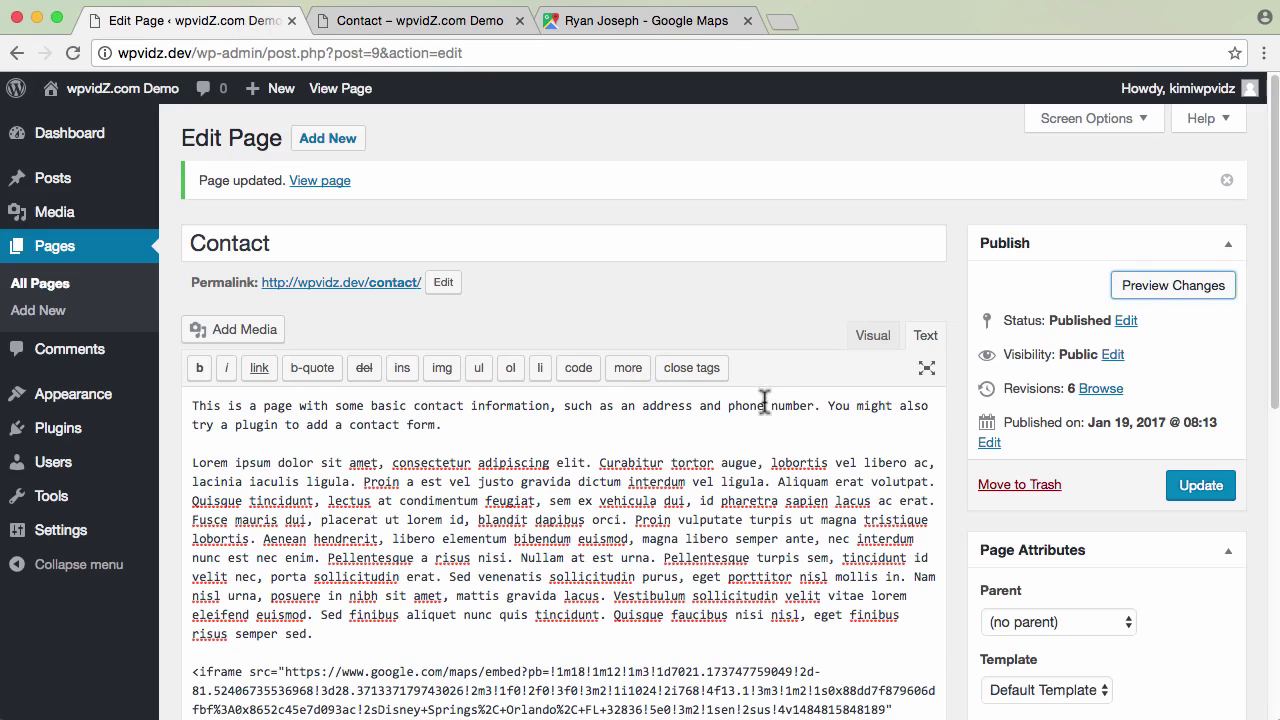
pyautogui.click(1201, 497)
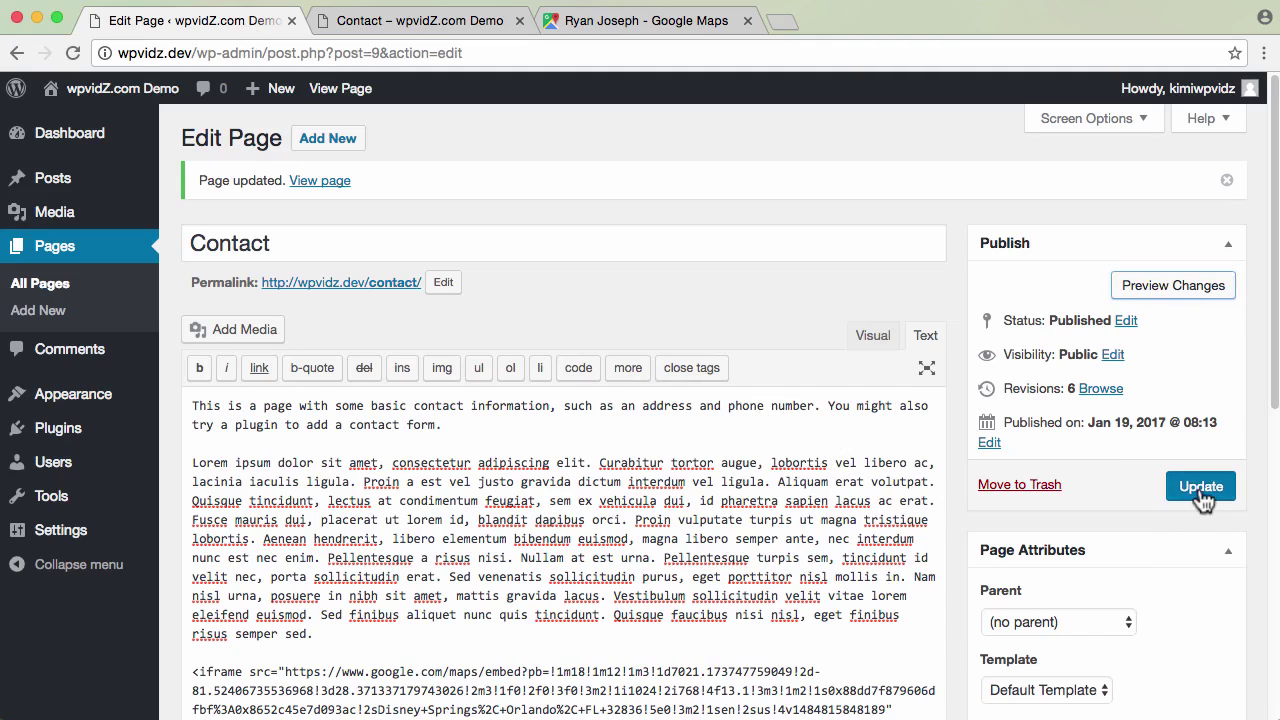
pyautogui.click(336, 184)
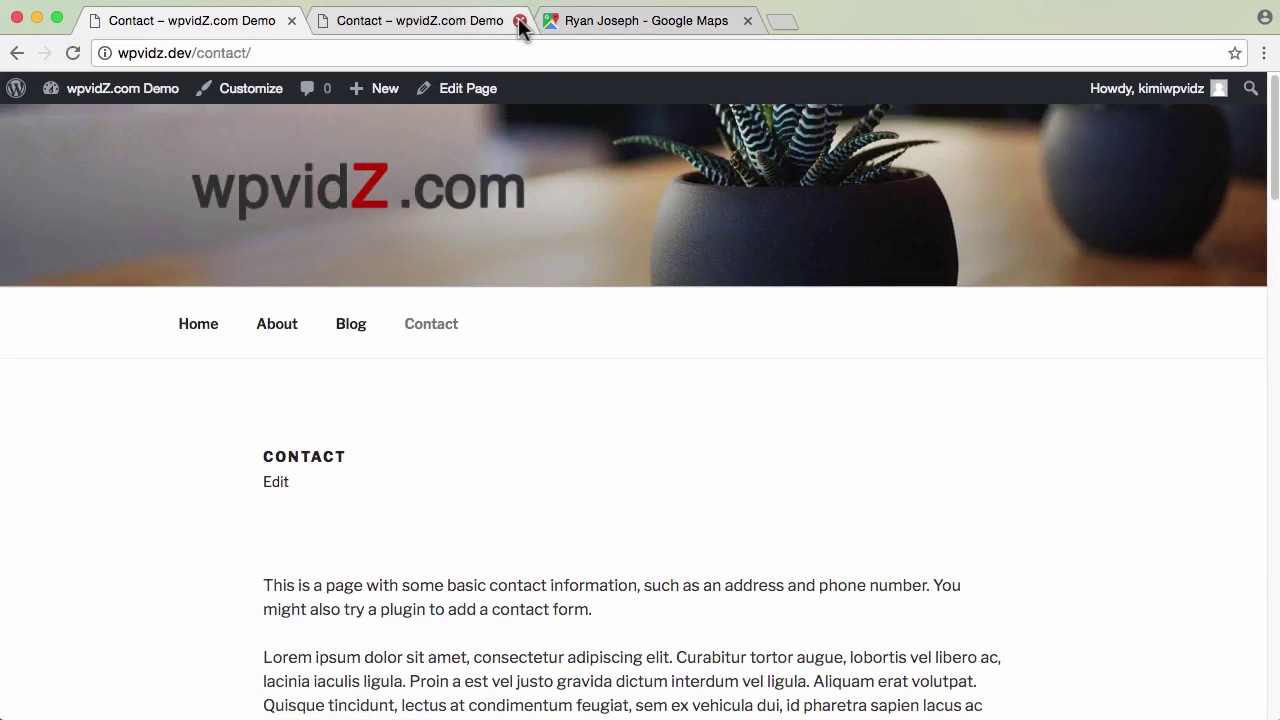
pyautogui.click(519, 21)
# Look through the embeds on the published Contact page and rotate the photo sphere along the shoreline
pyautogui.scroll(-10, 1000, 473)
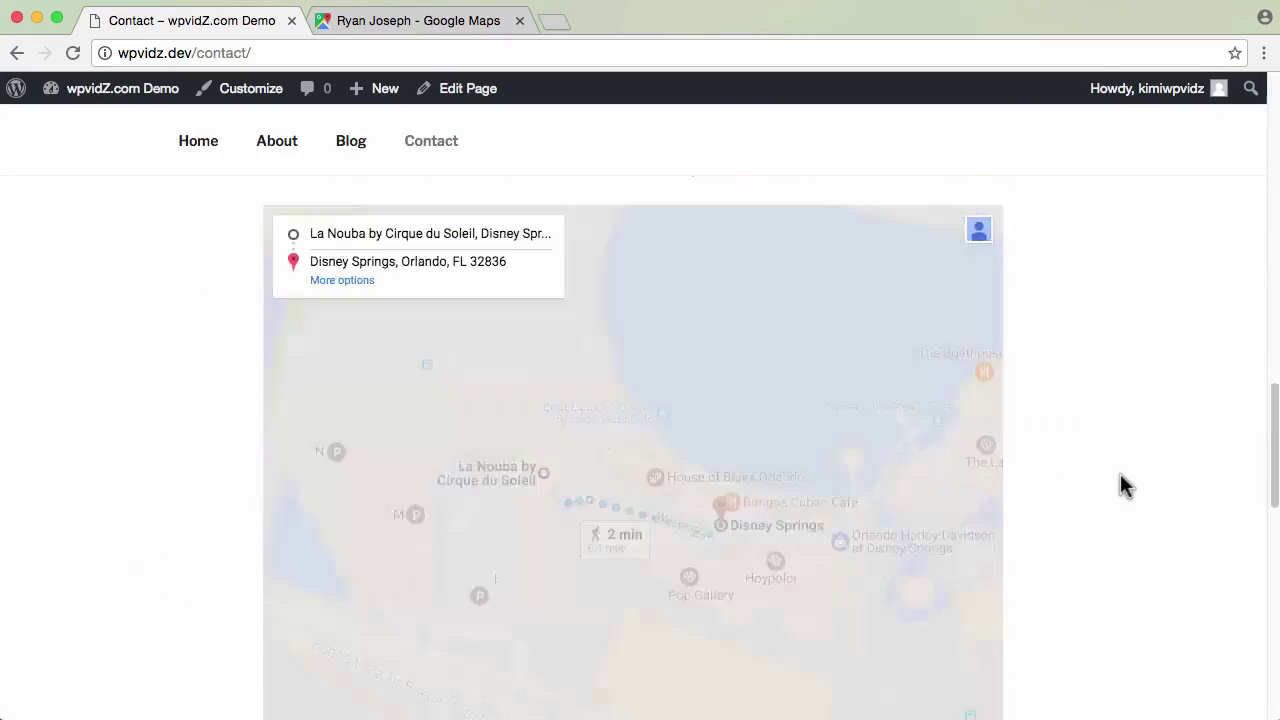
pyautogui.scroll(-5, 1120, 473)
pyautogui.scroll(-1, 1120, 486)
pyautogui.moveTo(900, 450); pyautogui.dragTo(720, 455)
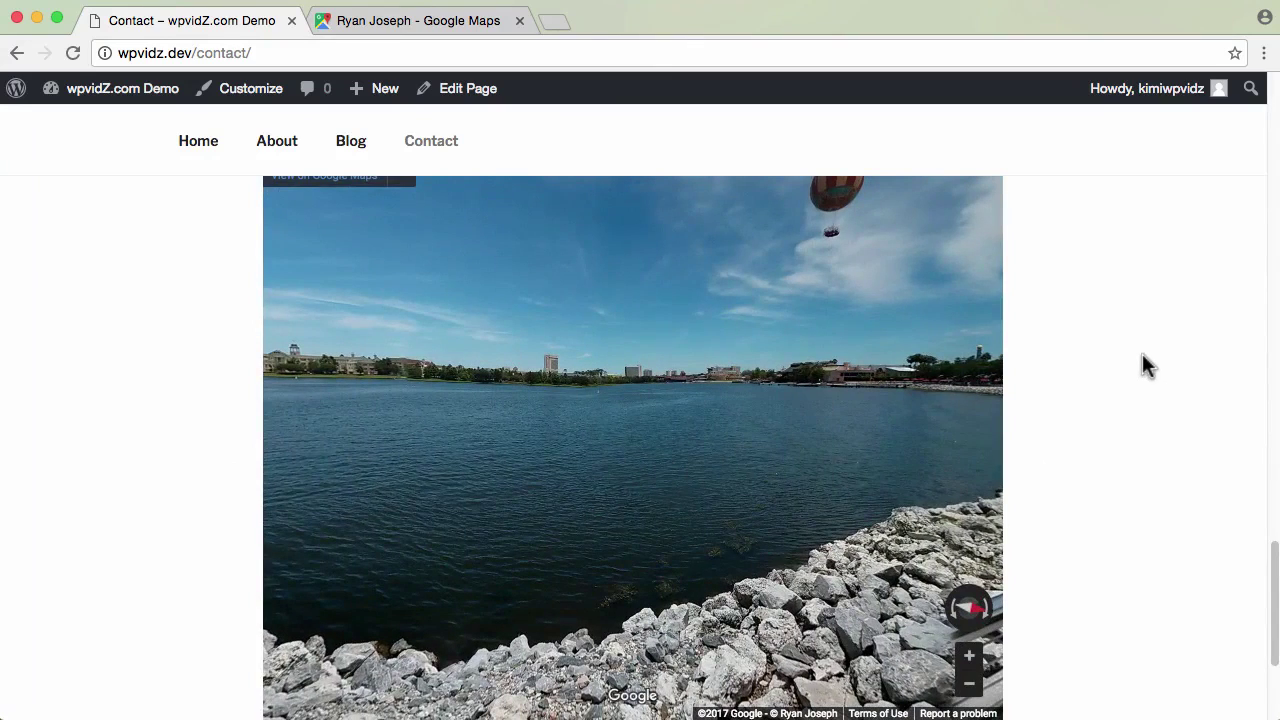
pyautogui.scroll(1, 1145, 365)
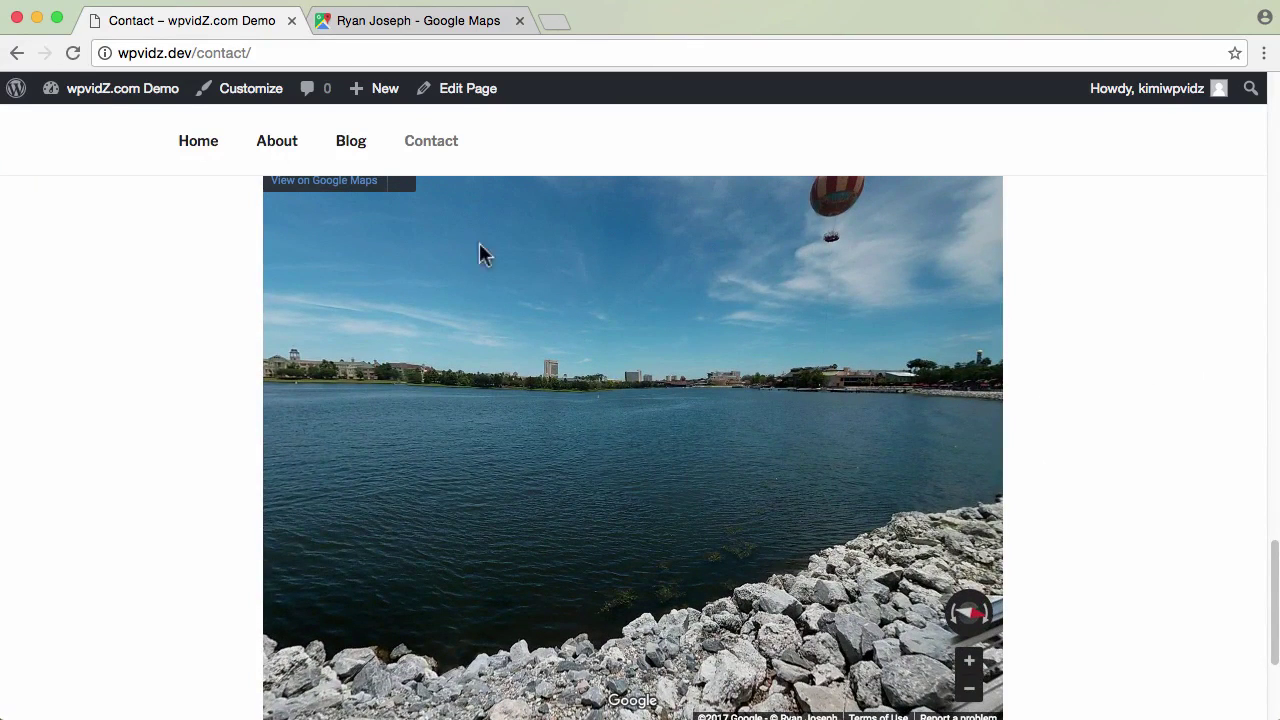
# Open the Contact page in the theme customizer and inspect the photo sphere at desktop size
pyautogui.click(249, 96)
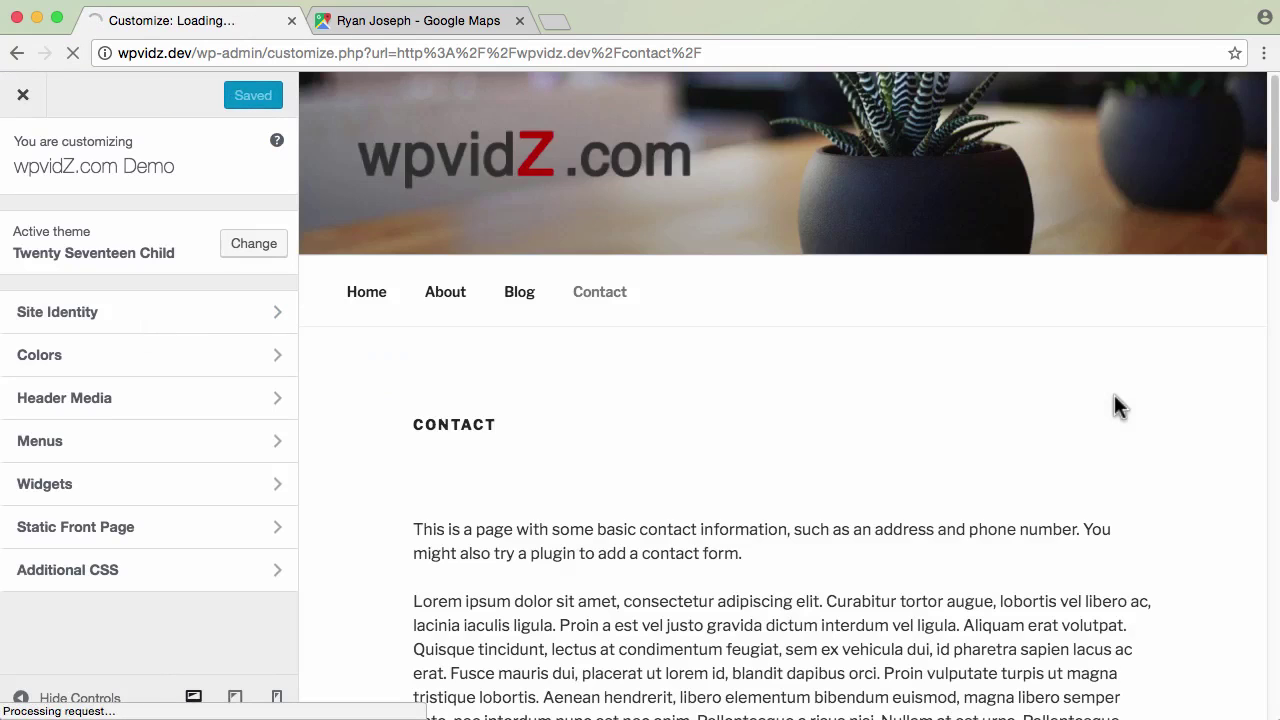
pyautogui.scroll(-20, 1234, 409)
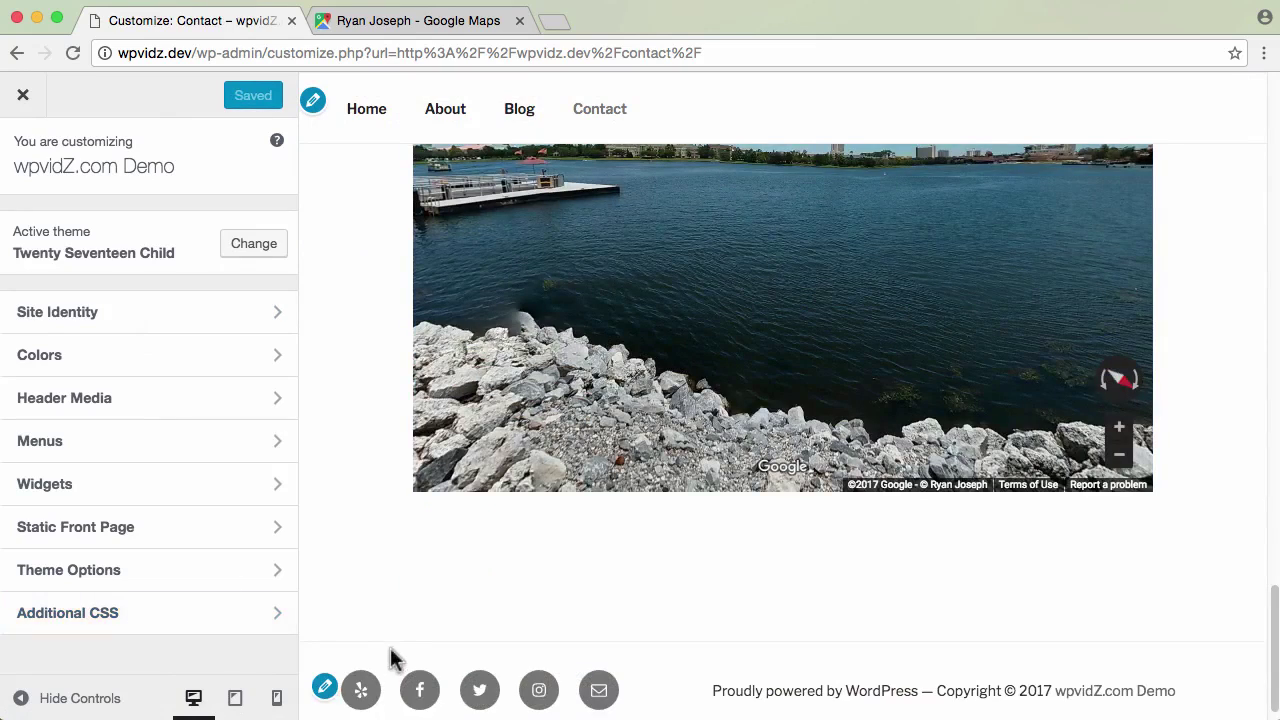
pyautogui.scroll(3, 397, 608)
pyautogui.scroll(-2, 395, 601)
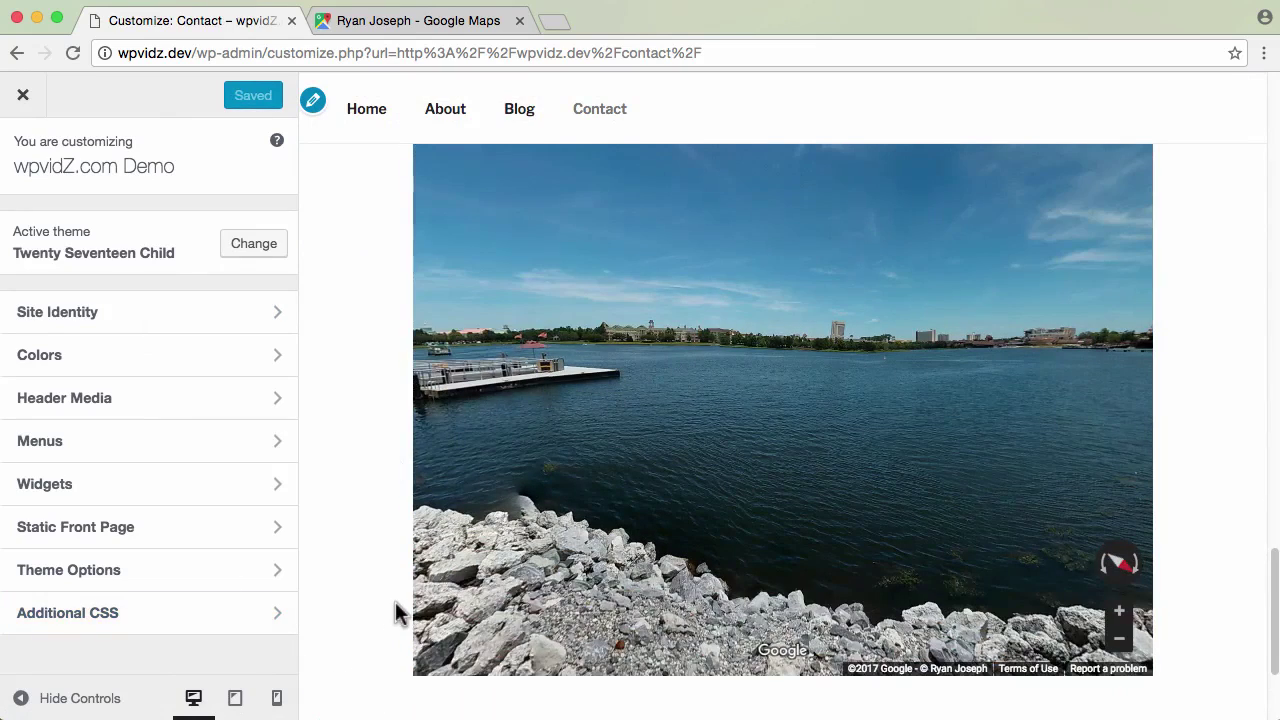
# Check the Contact page's embeds in the tablet and mobile previews, and return to the desktop preview
pyautogui.click(235, 700)
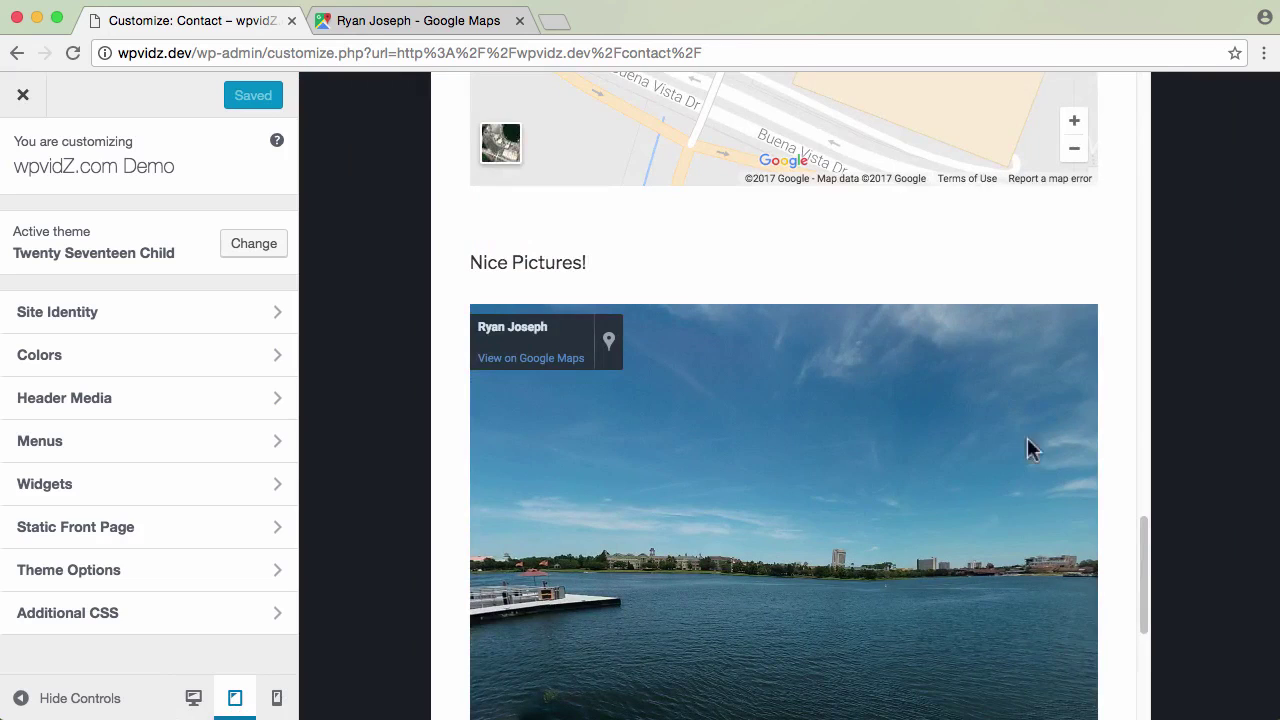
pyautogui.scroll(-2, 1100, 500)
pyautogui.moveTo(1146, 566)
pyautogui.mouseDown()
pyautogui.moveTo(1146, 514)
pyautogui.moveTo(1150, 620)
pyautogui.moveTo(1155, 572)
pyautogui.mouseUp()
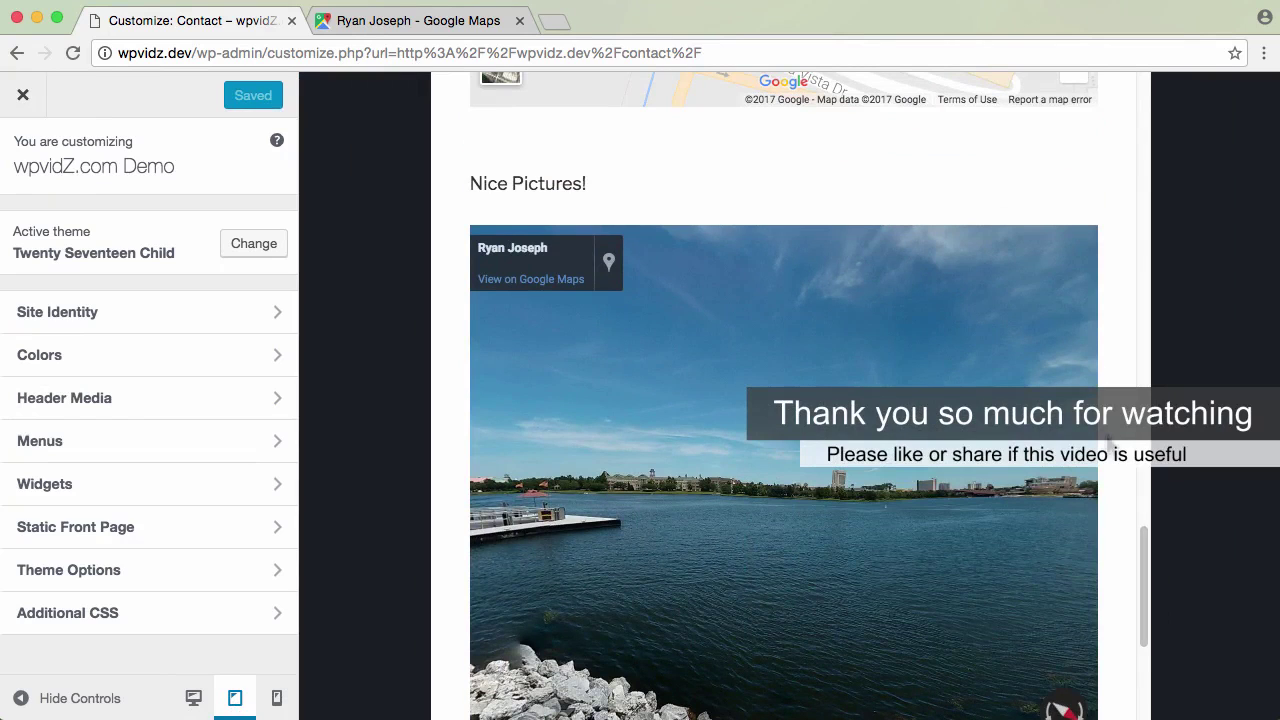
pyautogui.click(277, 698)
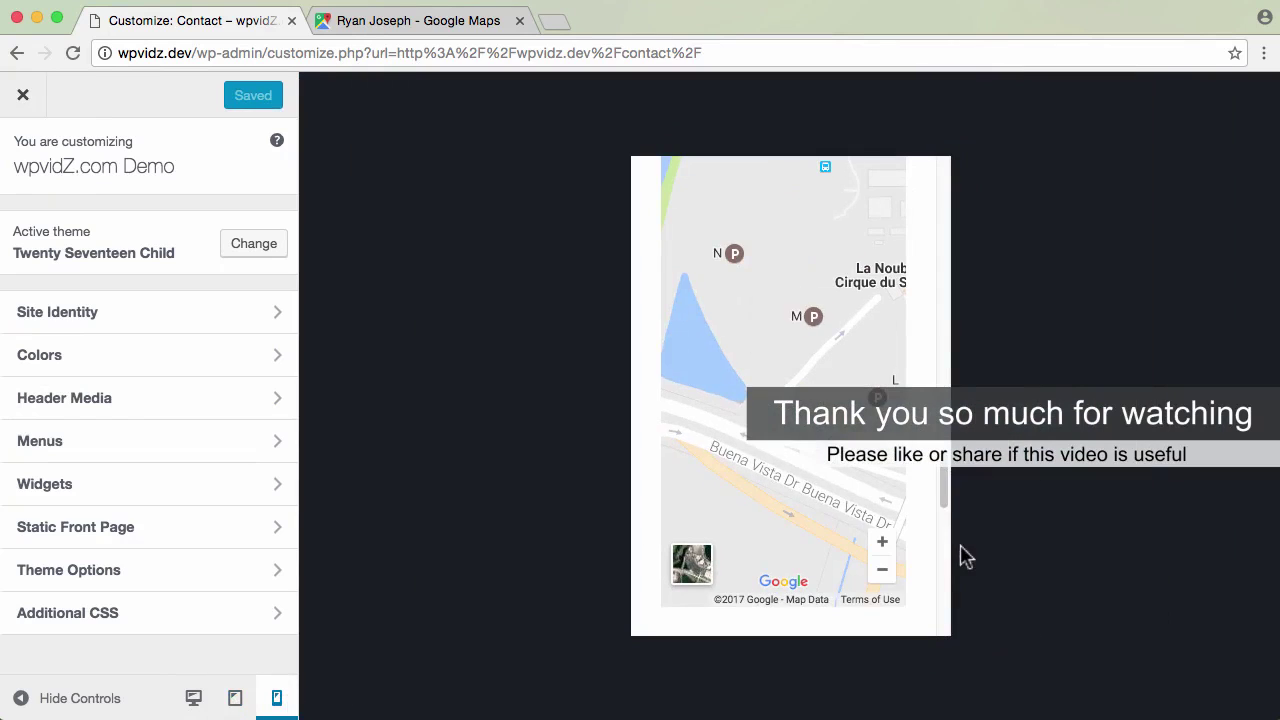
pyautogui.moveTo(943, 486); pyautogui.dragTo(943, 560)
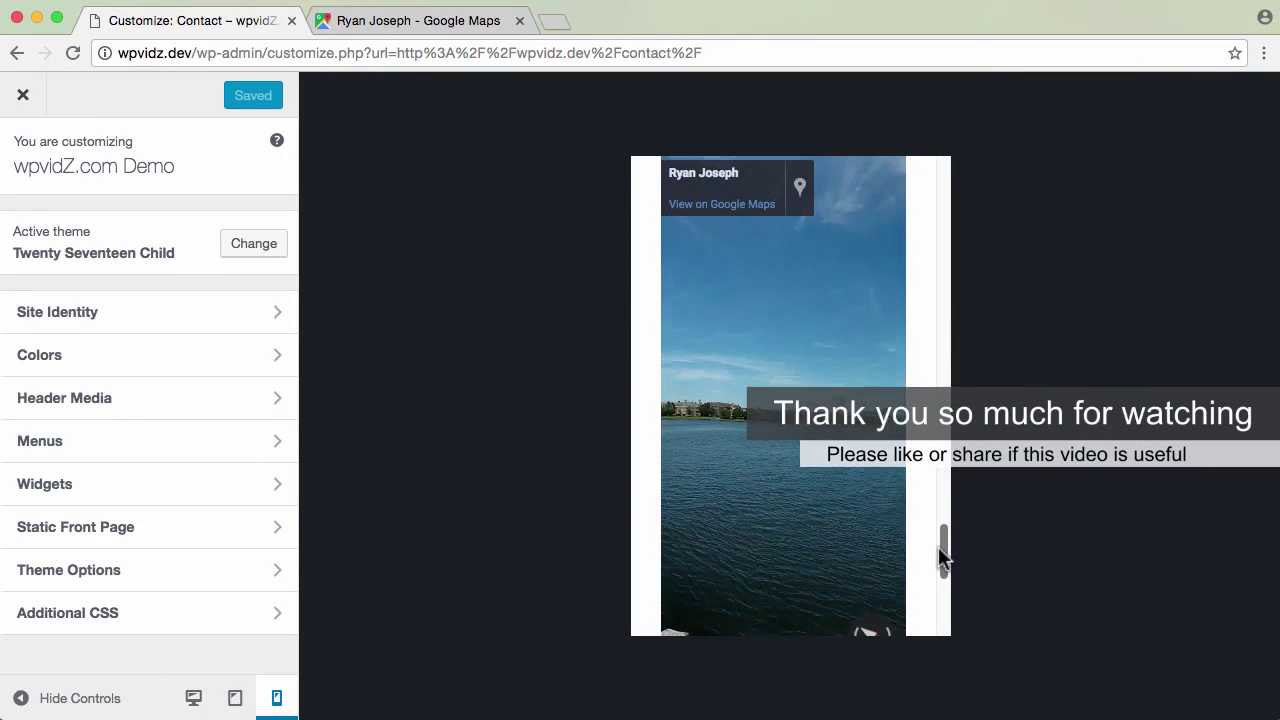
pyautogui.moveTo(772, 402); pyautogui.dragTo(835, 478)
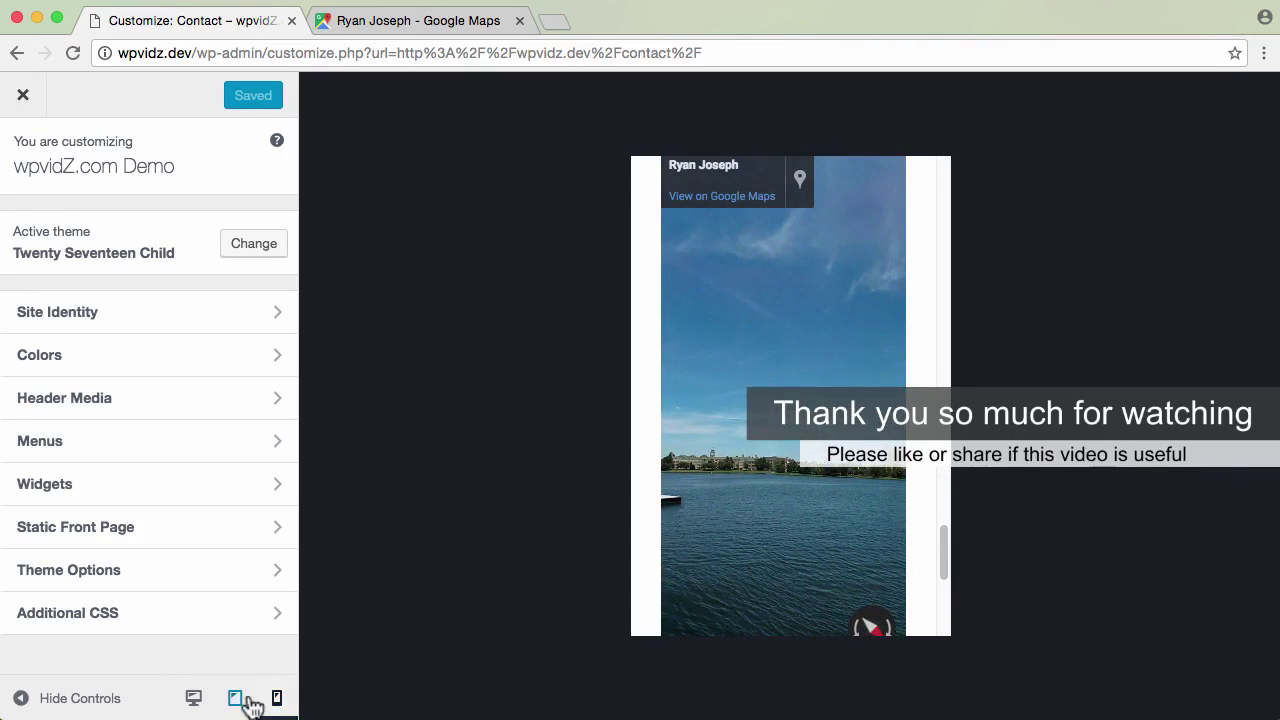
pyautogui.click(193, 698)
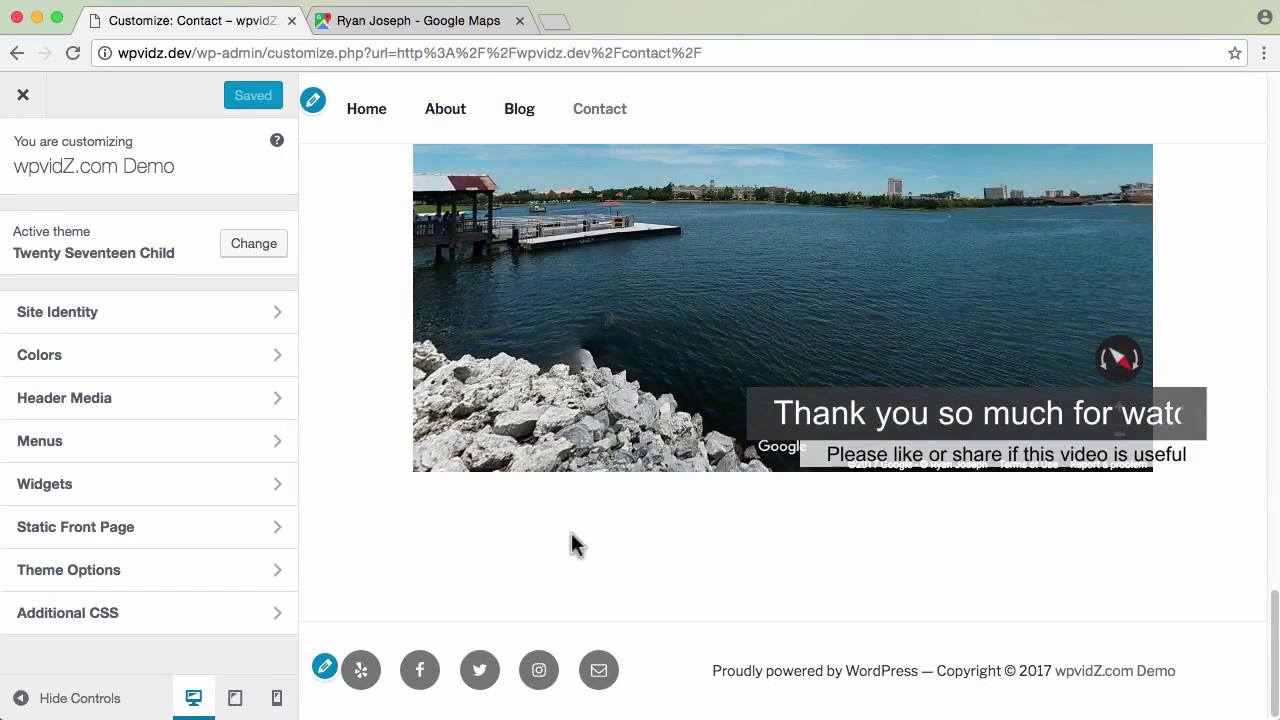